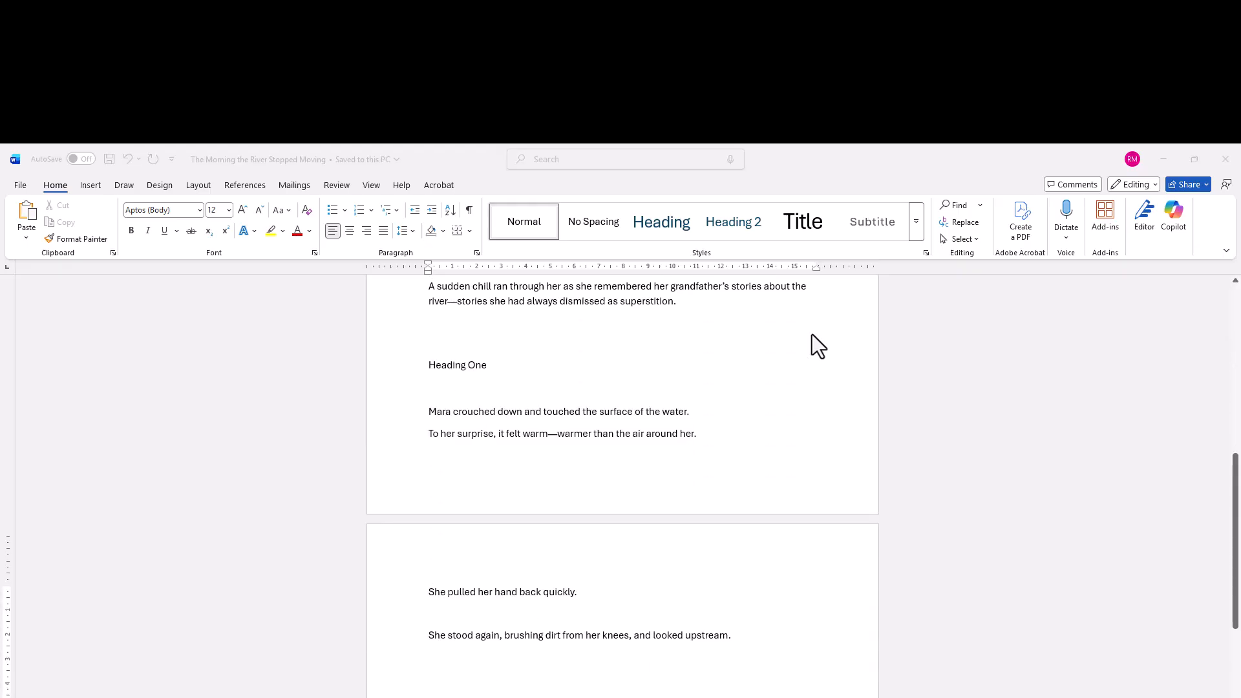
- Look through the document and turn on the display of paragraph marks and other hidden formatting symbols
scroll(811, 334, "down", 5)
scroll(812, 335, "down", 1)
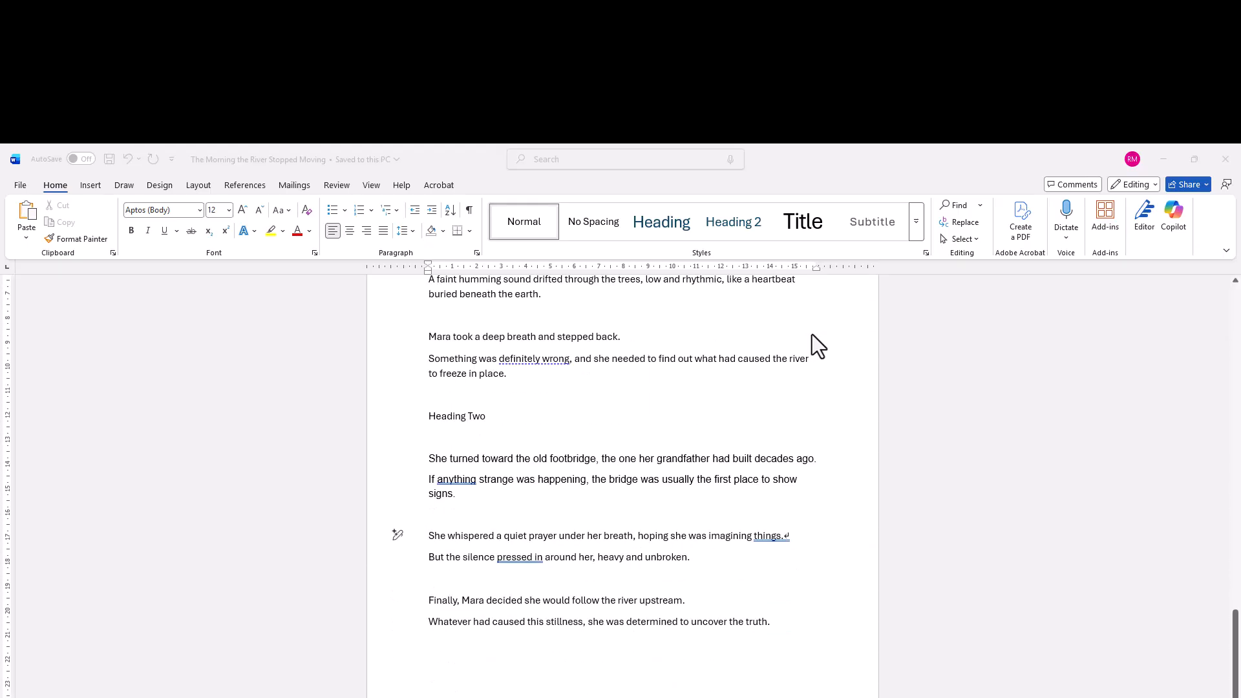
scroll(811, 335, "up", 10)
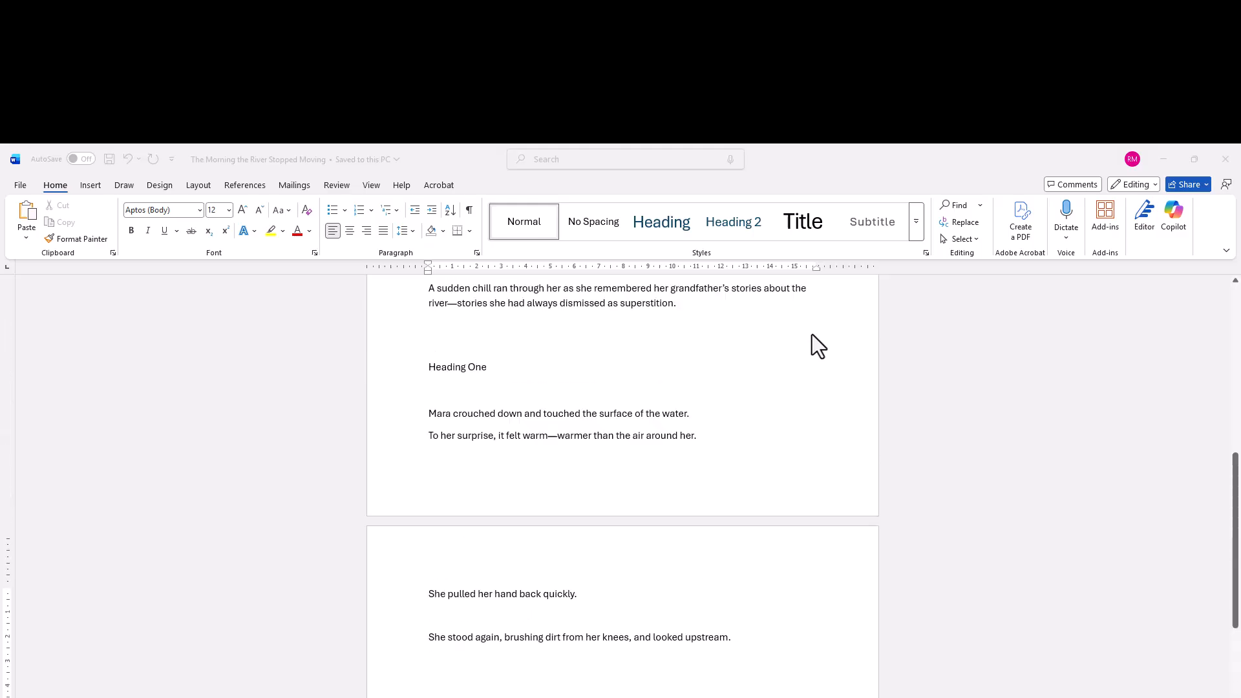
scroll(812, 335, "up", 4)
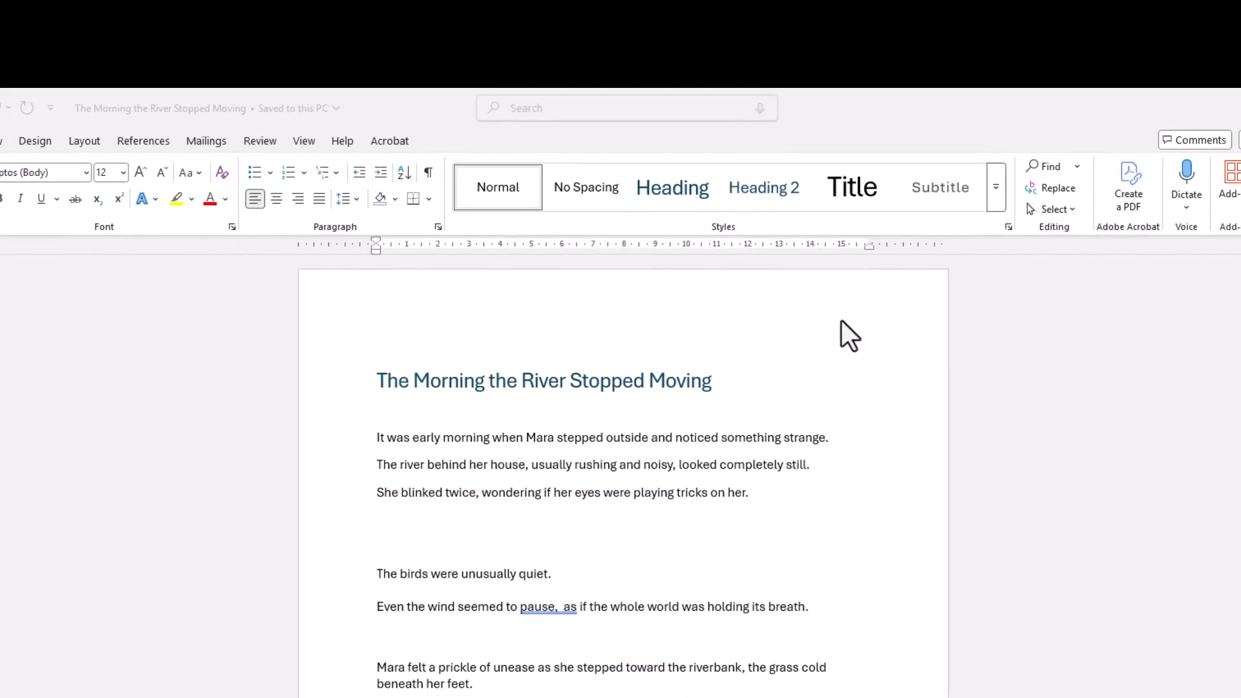
left_click(429, 173)
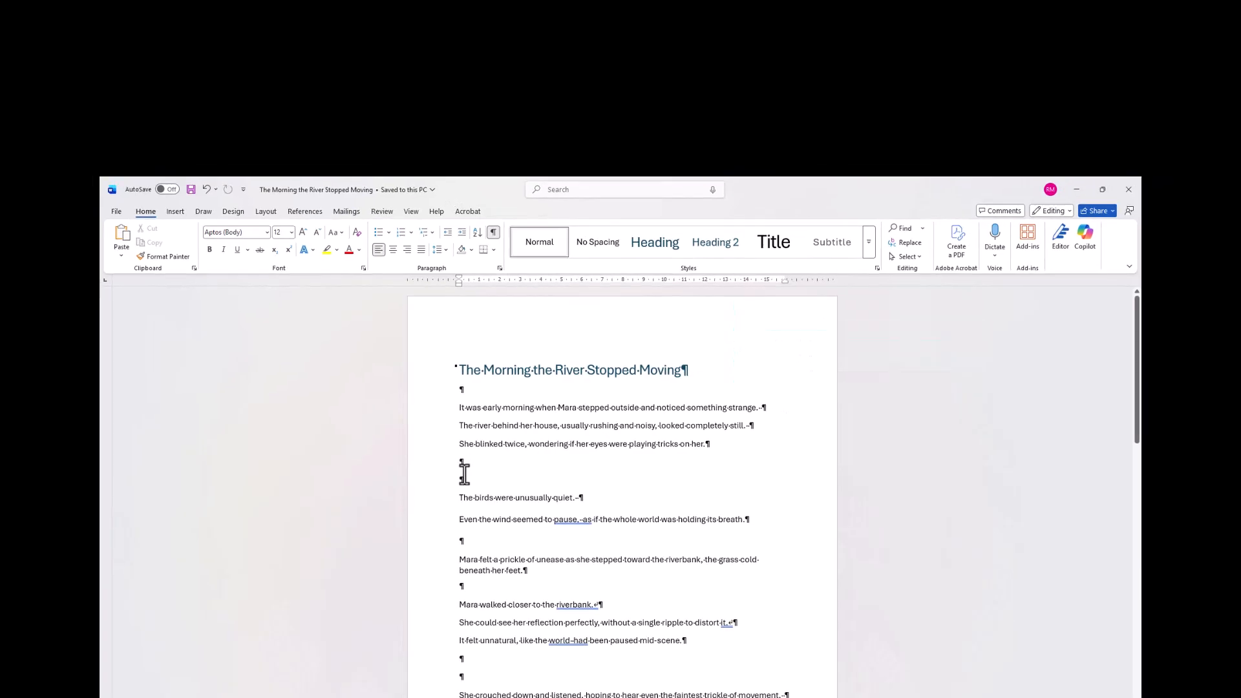
- Delete one surplus empty paragraph each above "The birds were unusually quiet", "She crouched down and listened" and "Heading One"
left_click(468, 478)
key("BackSpace")
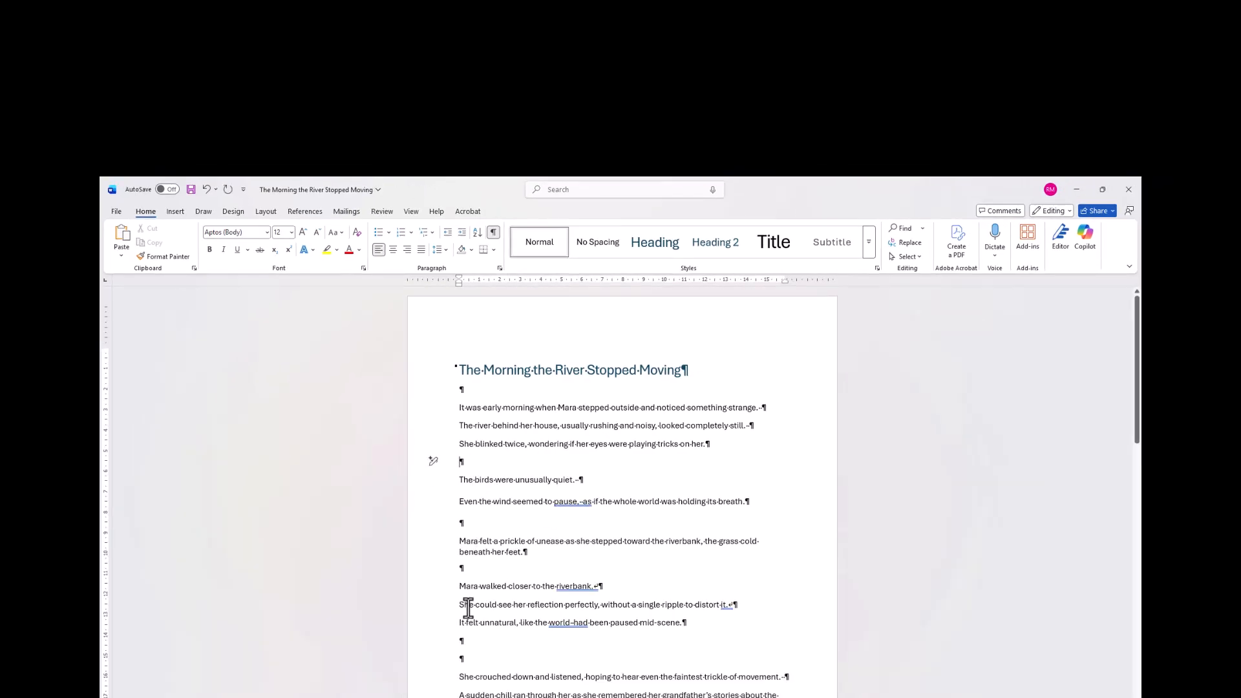
left_click(474, 659)
key("BackSpace")
scroll(521, 588, "down", 2)
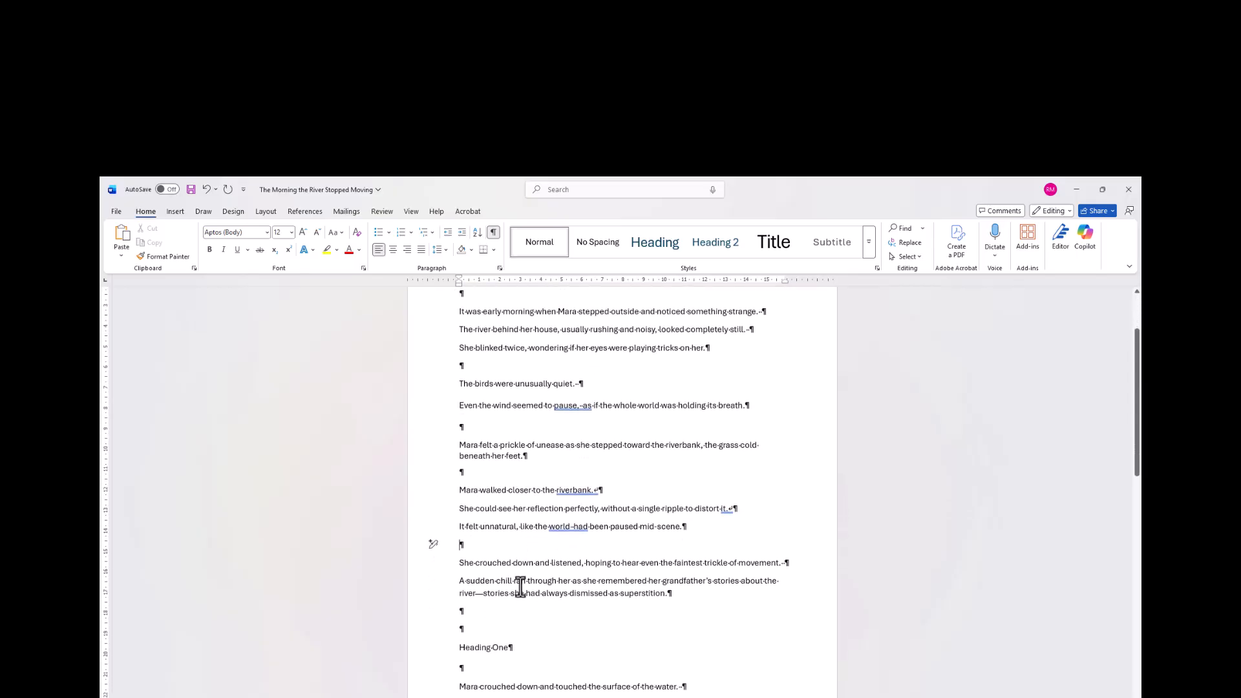
left_click(472, 590)
key("BackSpace")
scroll(504, 598, "down", 2)
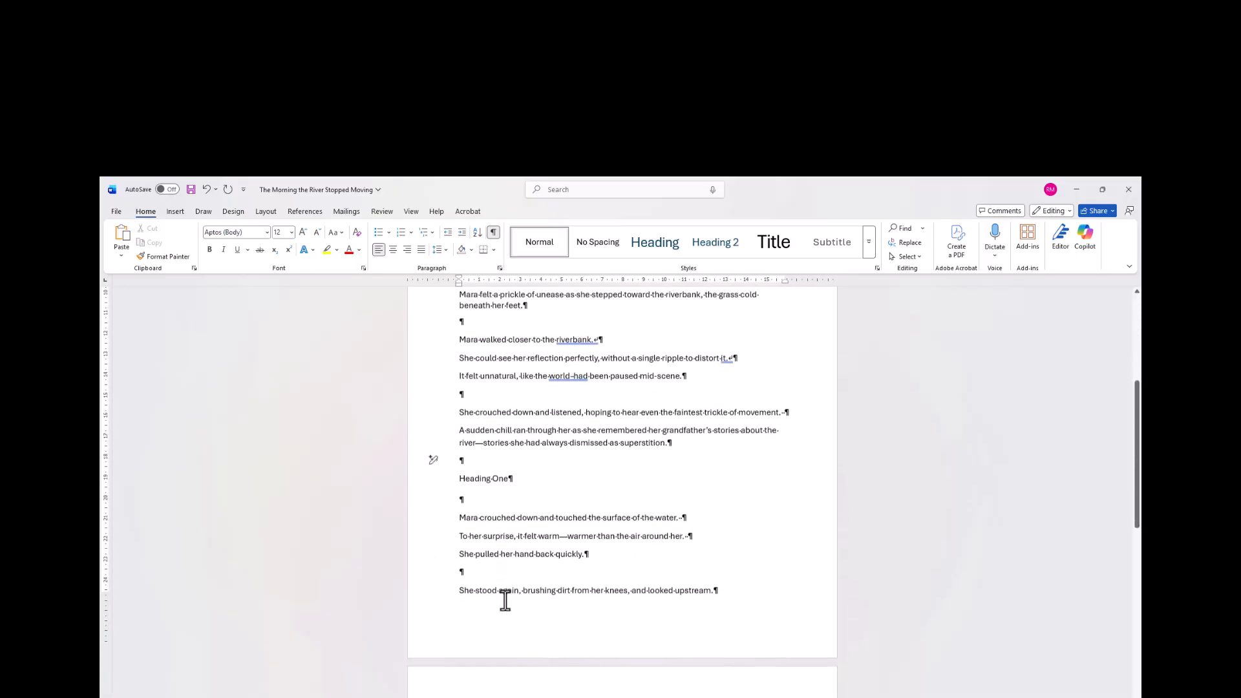
- Delete three of the four empty paragraphs above "A faint humming sound drifted through the trees"
scroll(506, 601, "down", 3)
left_click(472, 609)
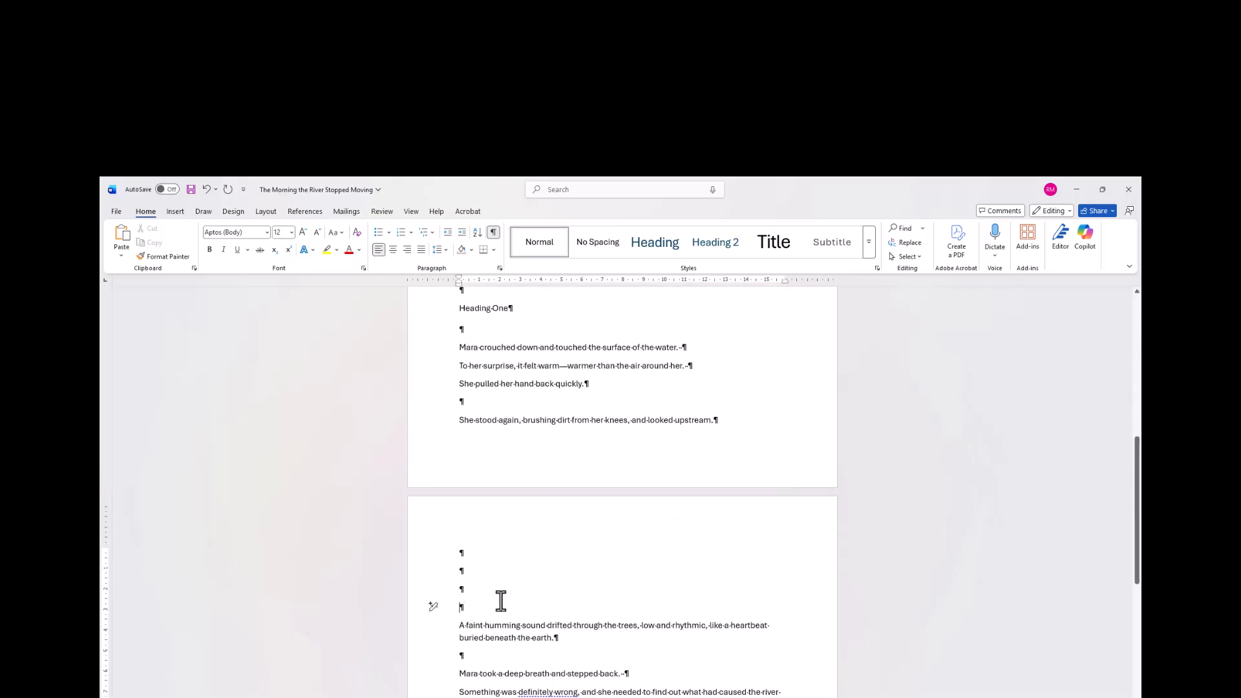
key("BackSpace")
key("BackSpace")
key("BackSpace")
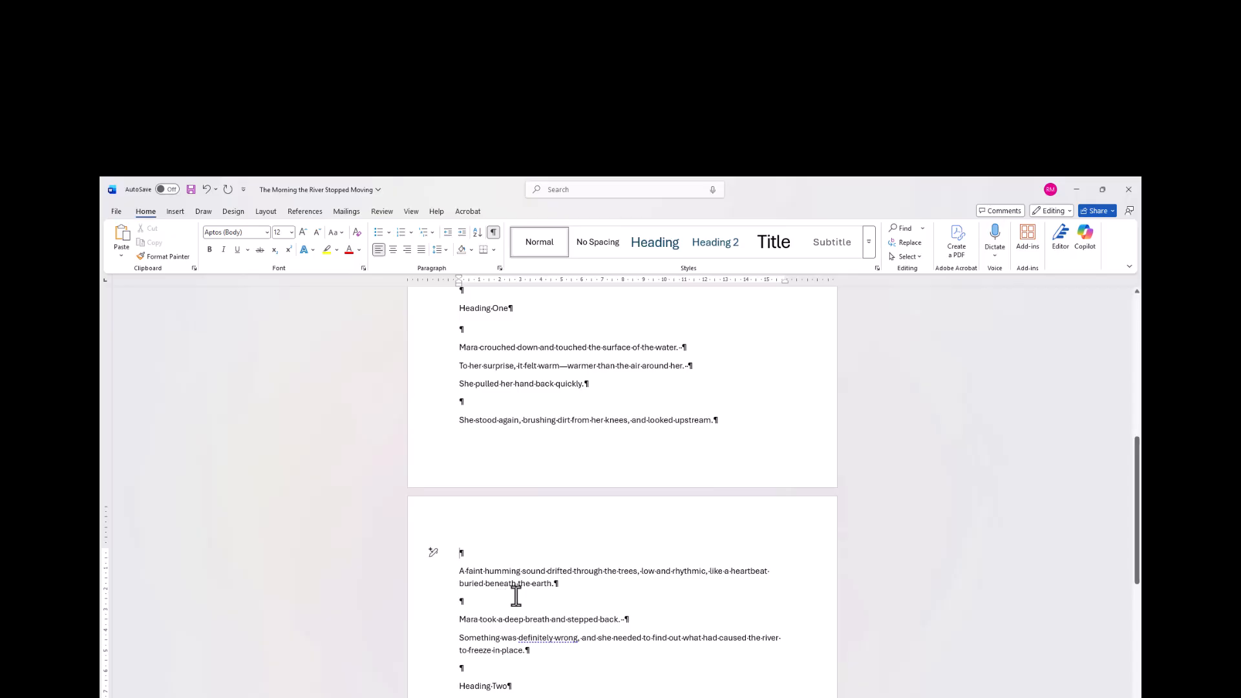
- Add a trailing space after the sentences ending "playing tricks on her." and "holding its breath." on the first page
scroll(511, 596, "down", 1)
scroll(515, 596, "down", 4)
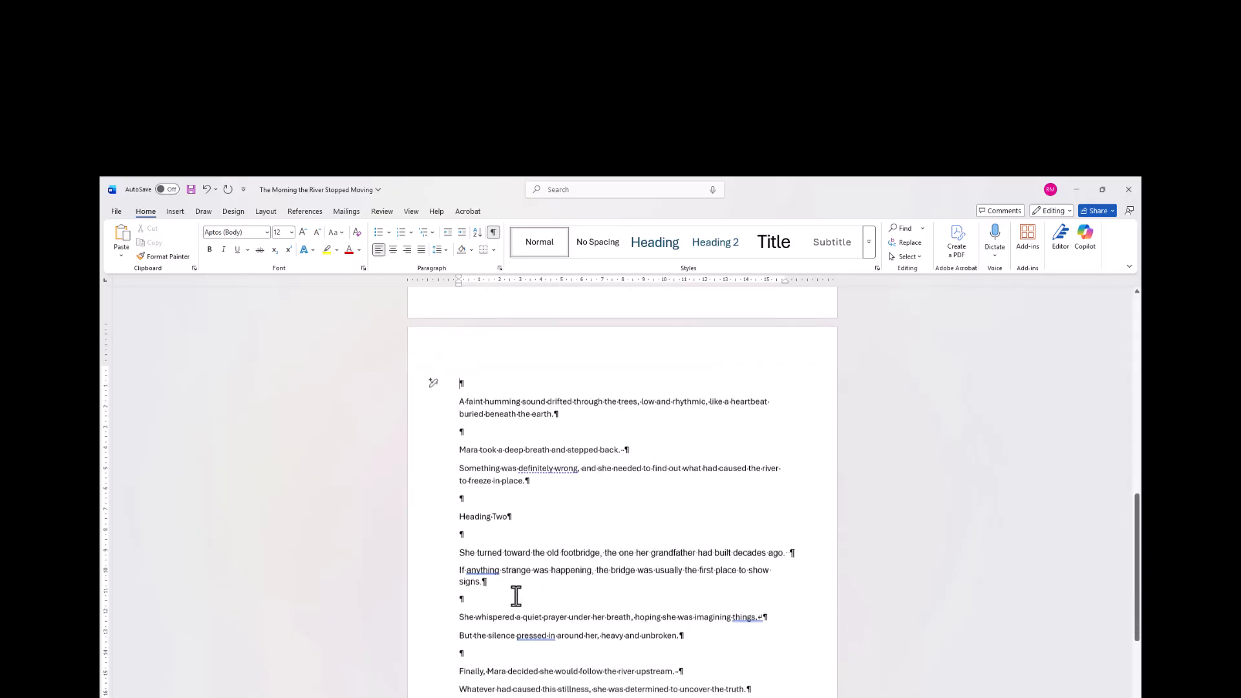
scroll(516, 596, "up", 7)
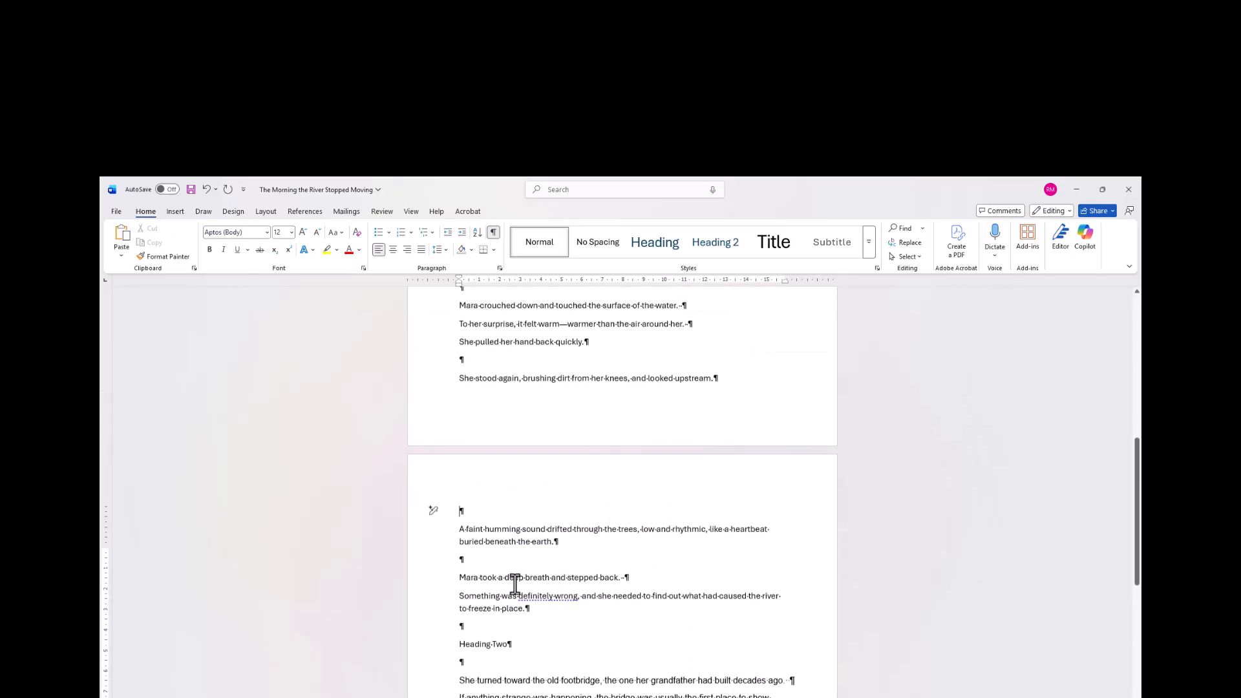
scroll(515, 580, "up", 7)
key("space")
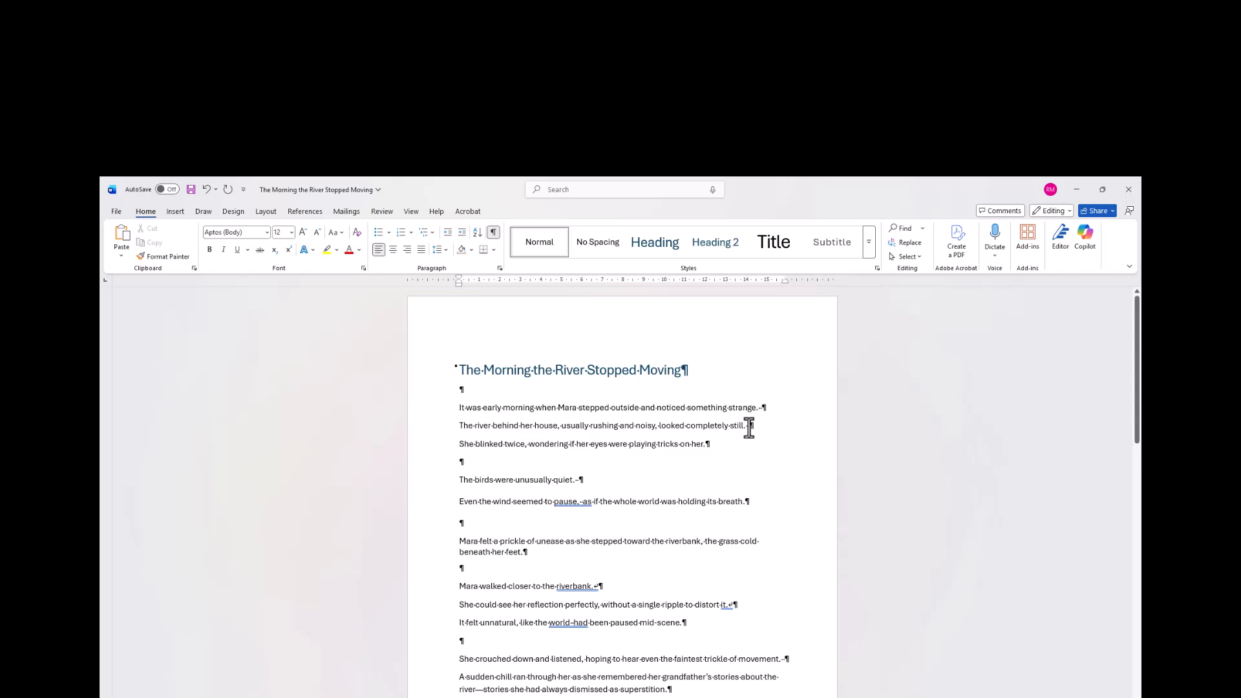
left_click(704, 445)
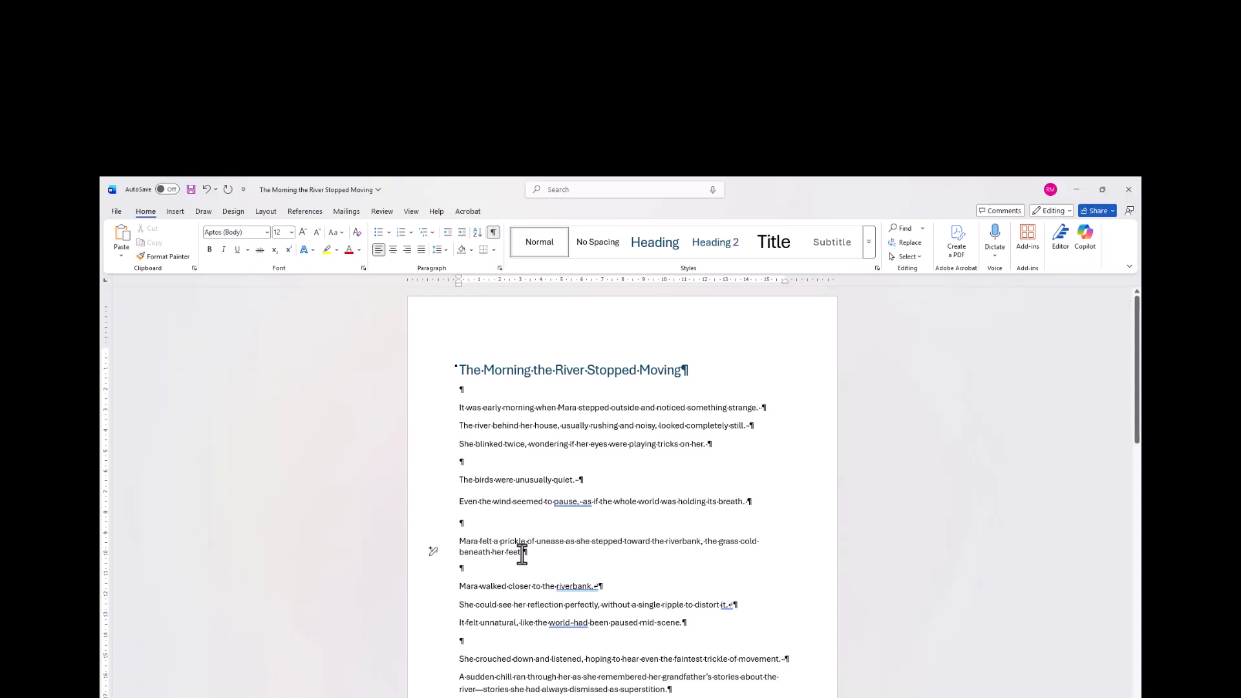
- Insert a space before the closing full stop after "riverbank", "distort it" and "mid-scene"
double_click(590, 586)
left_click(597, 585)
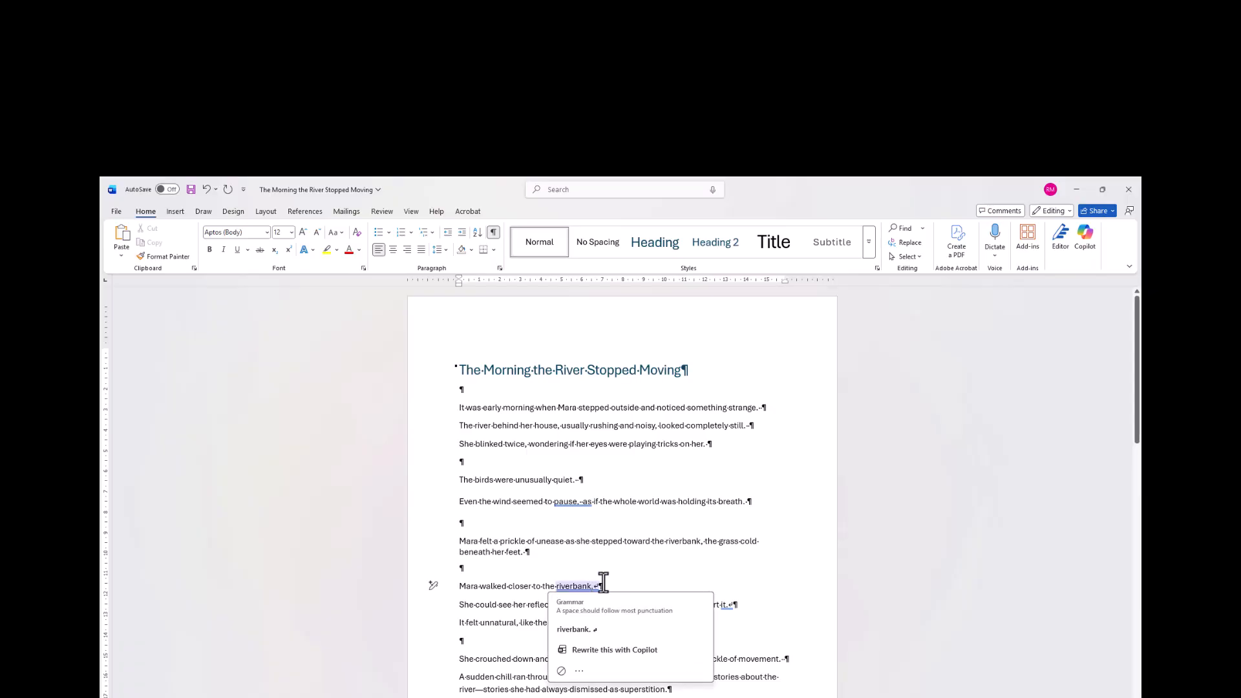
key("Escape")
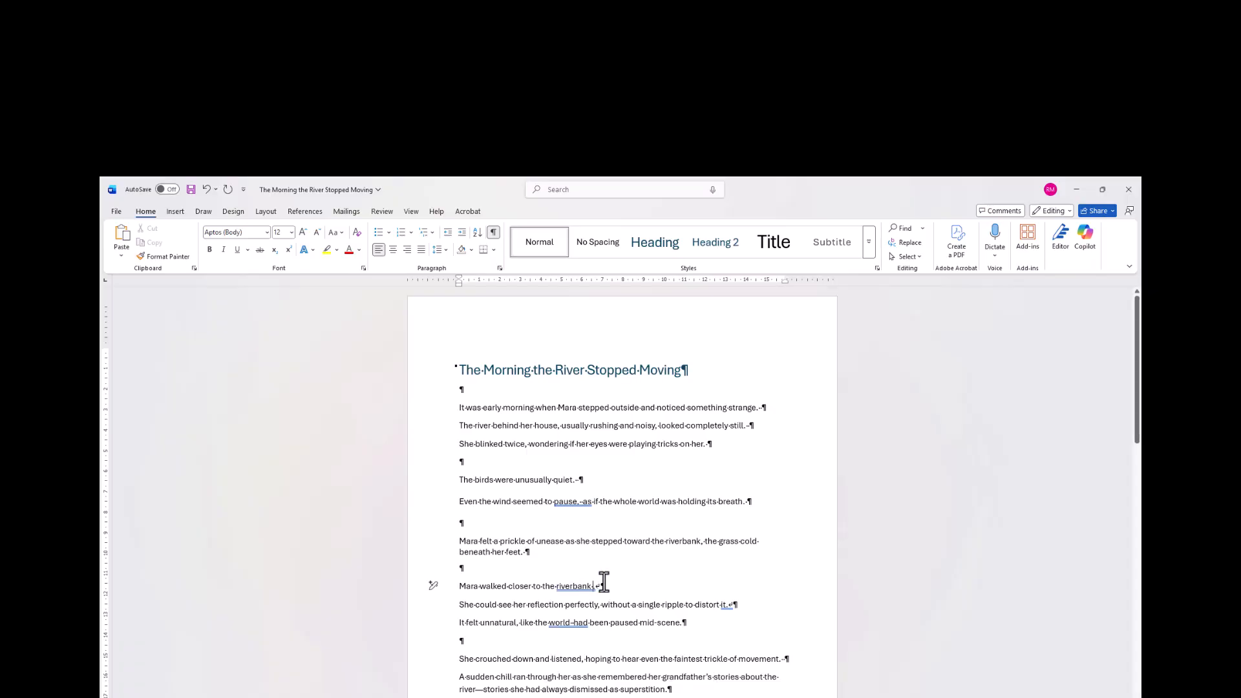
left_click(724, 606)
key("Escape")
left_click(677, 624)
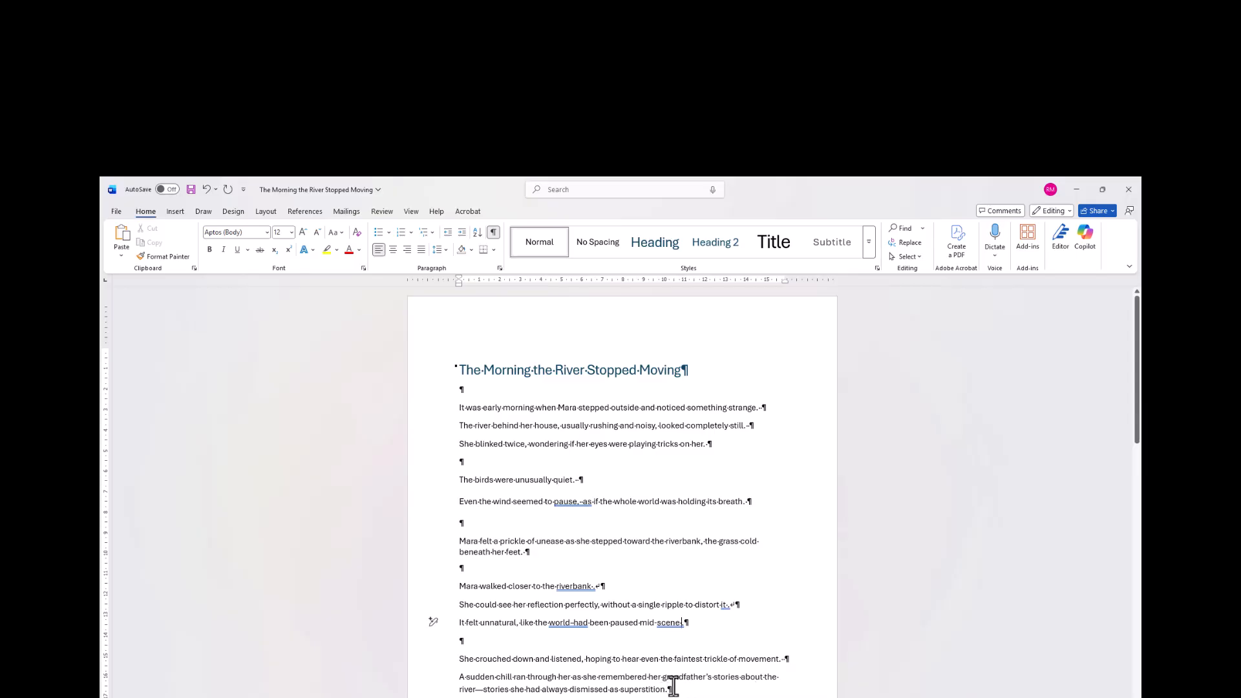
- Insert a space at the end of the sentences ending in "superstition", "quickly" and "upstream" on the first page
scroll(679, 651, "down", 3)
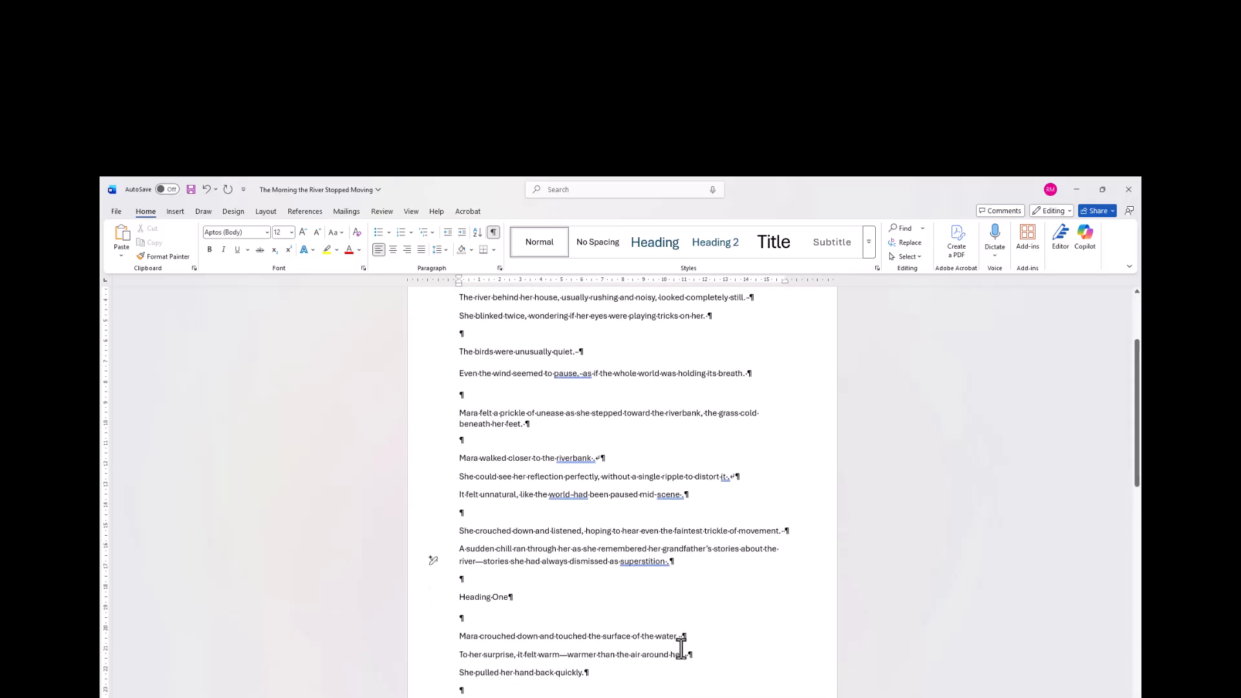
scroll(643, 615, "down", 1)
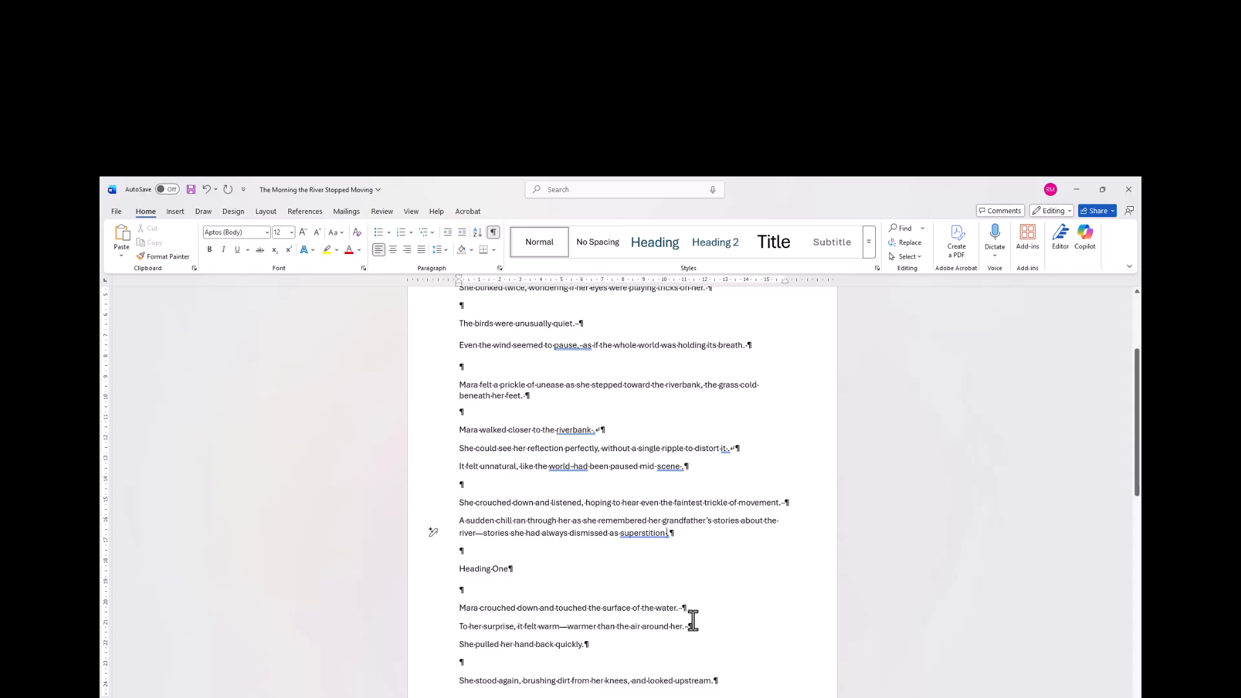
left_click(581, 645)
left_click(710, 682)
- Insert a space at the end of the second-page sentences ending "beneath the earth" and "freeze in place"
scroll(718, 617, "down", 8)
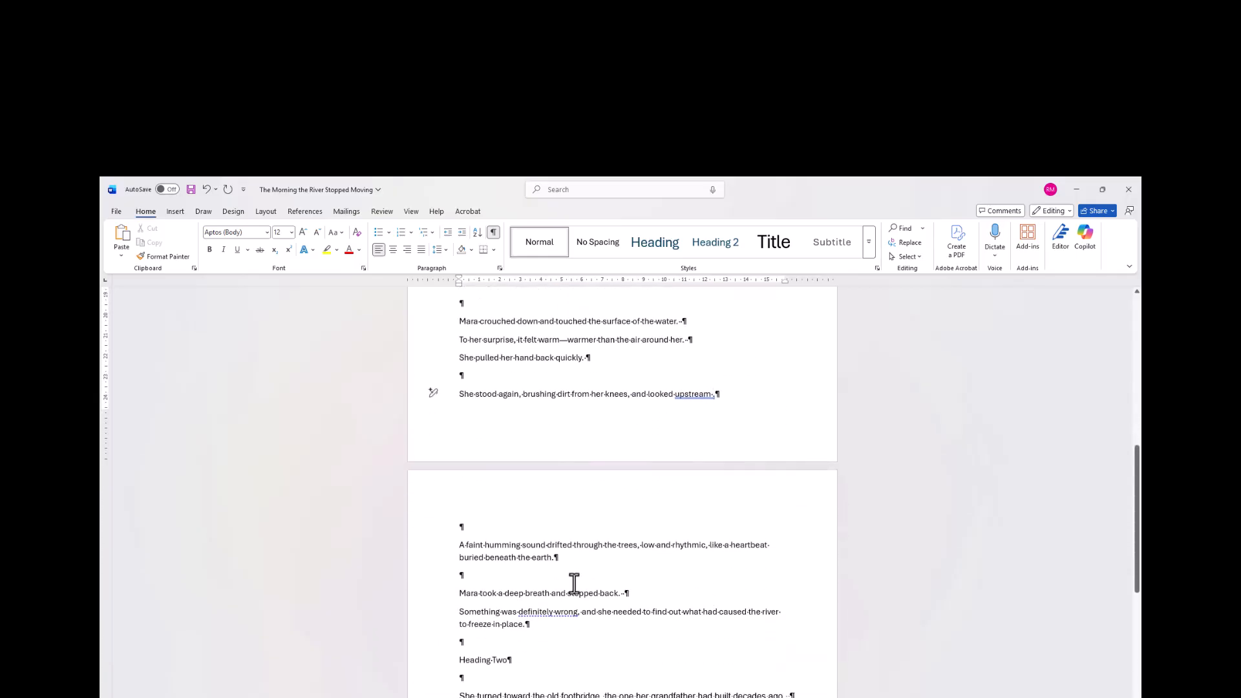
left_click(554, 558)
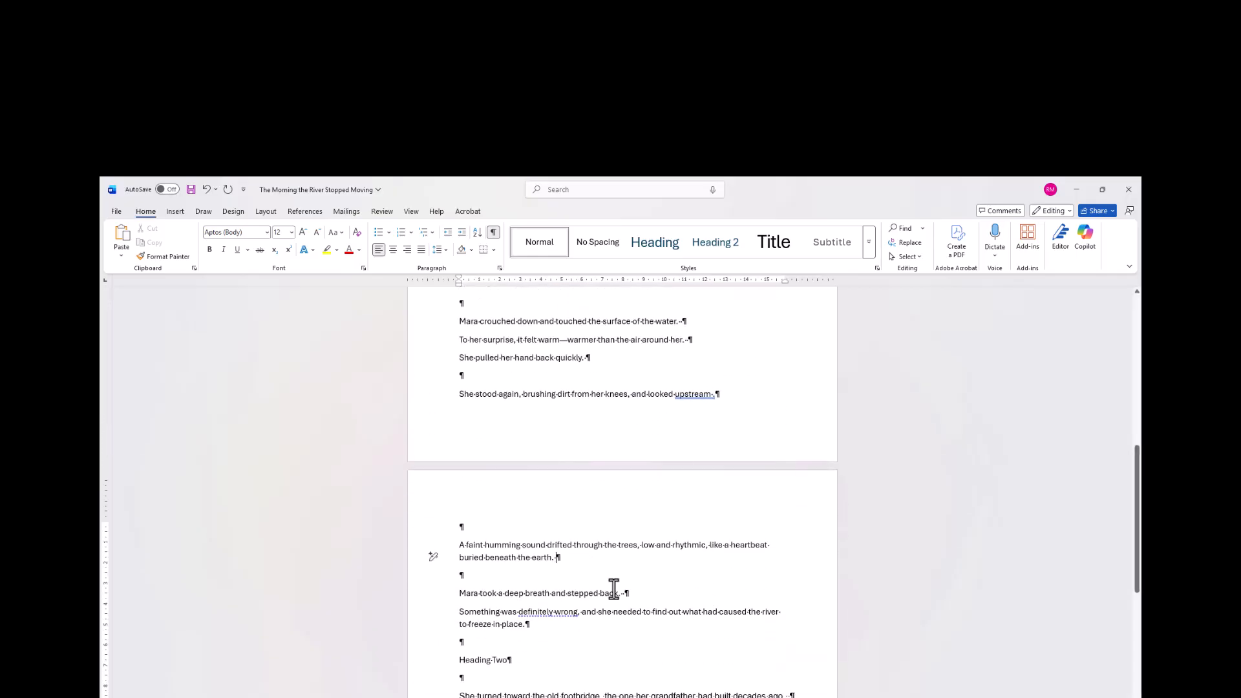
left_click(522, 624)
- Insert a space before the closing full stop after "signs", "things", "unbroken" and "truth" under Heading Two
scroll(723, 640, "down", 3)
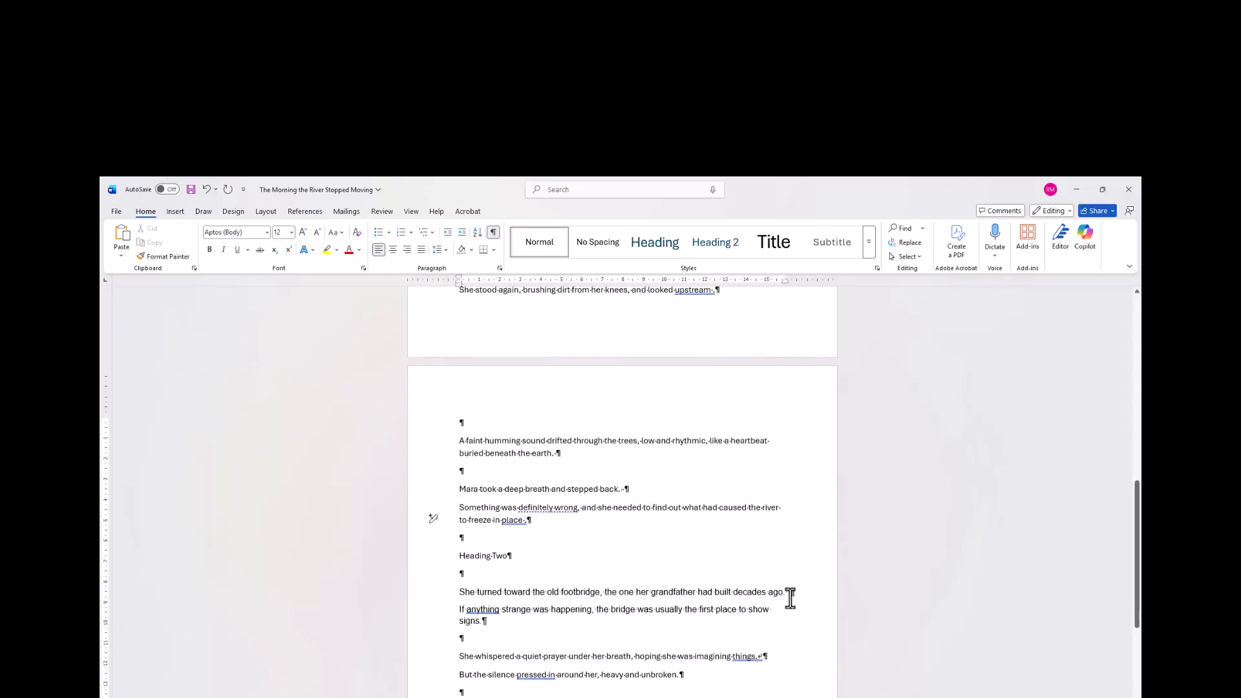
left_click(485, 621)
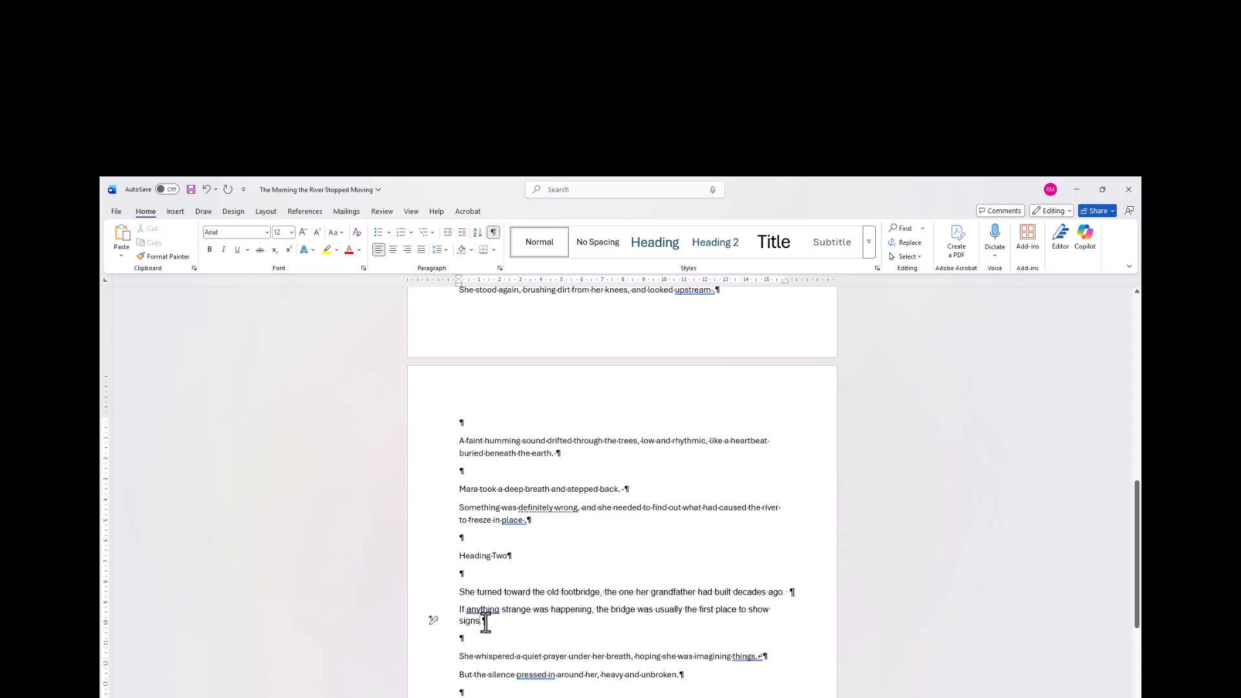
left_click(754, 658)
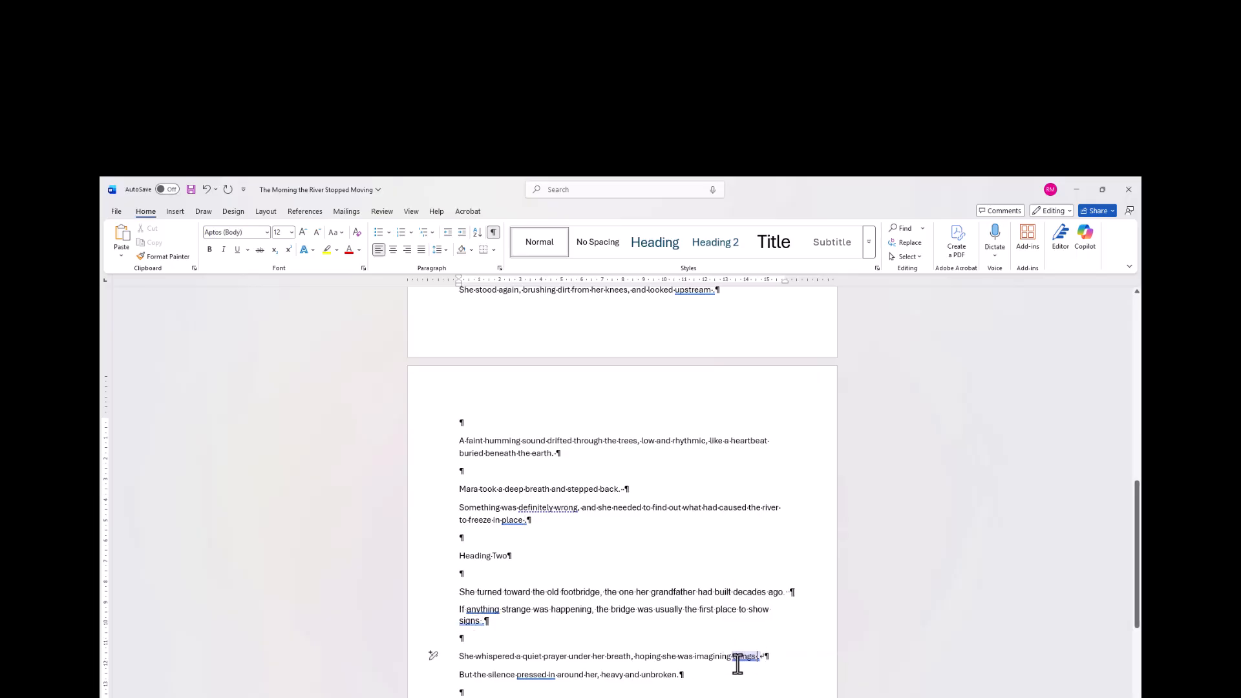
left_click(676, 675)
scroll(676, 672, "down", 2)
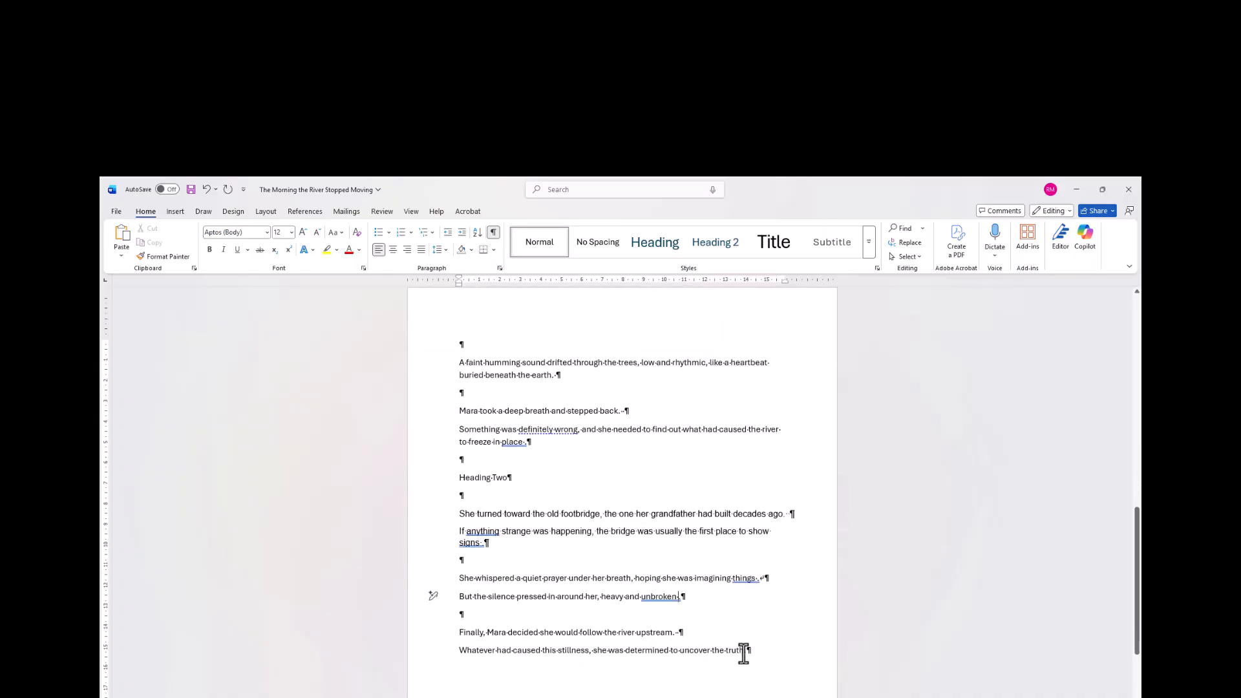
- Remove the extra space between "pause," and "as" and the one between "world" and "had"
scroll(754, 675, "up", 15)
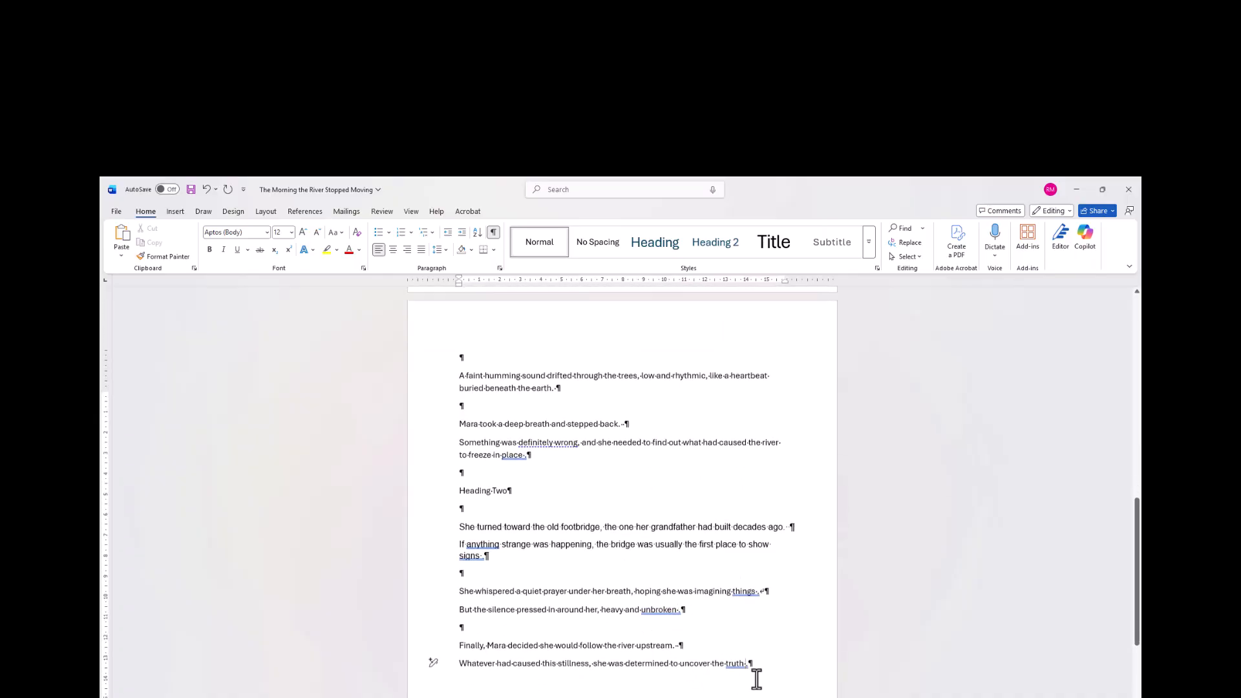
scroll(755, 678, "up", 1)
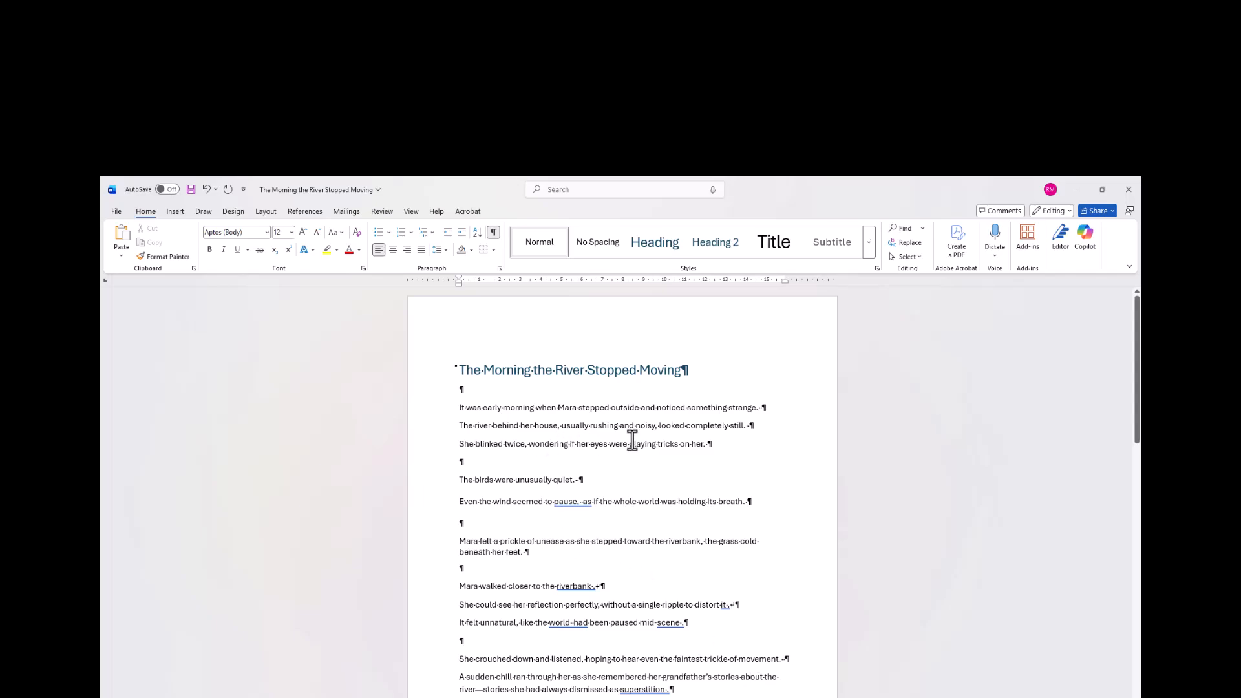
left_click_drag(555, 502, 586, 509)
left_click(582, 501)
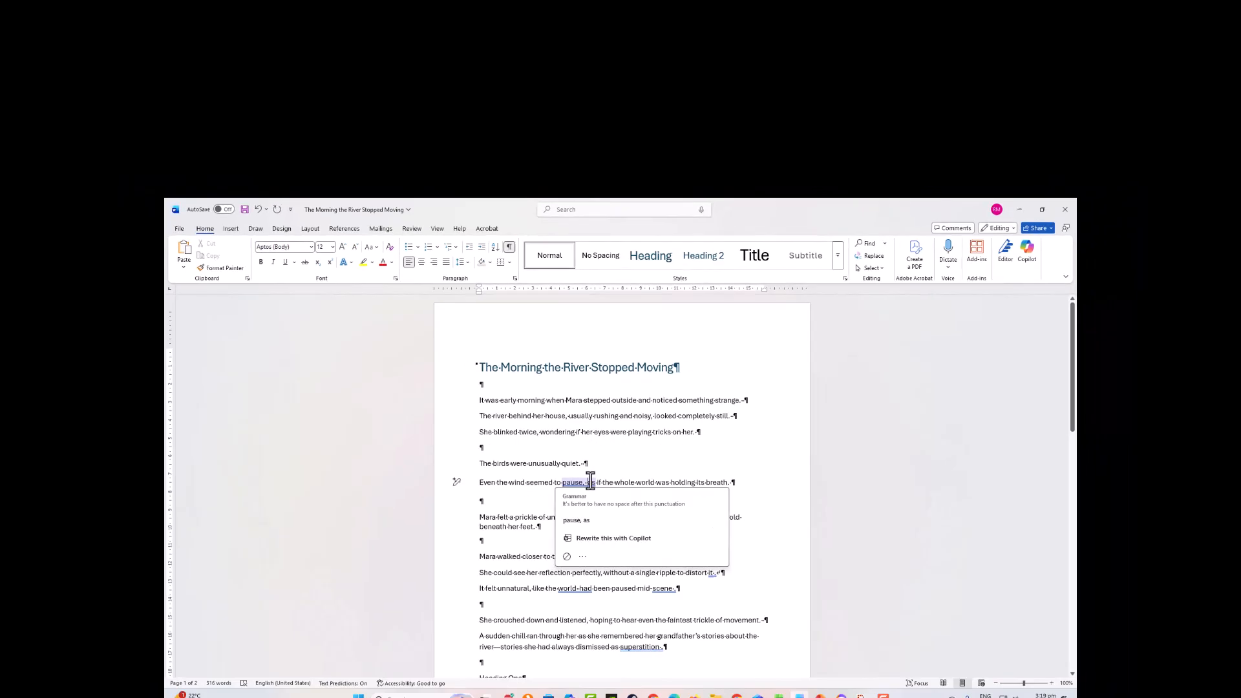
key("BackSpace")
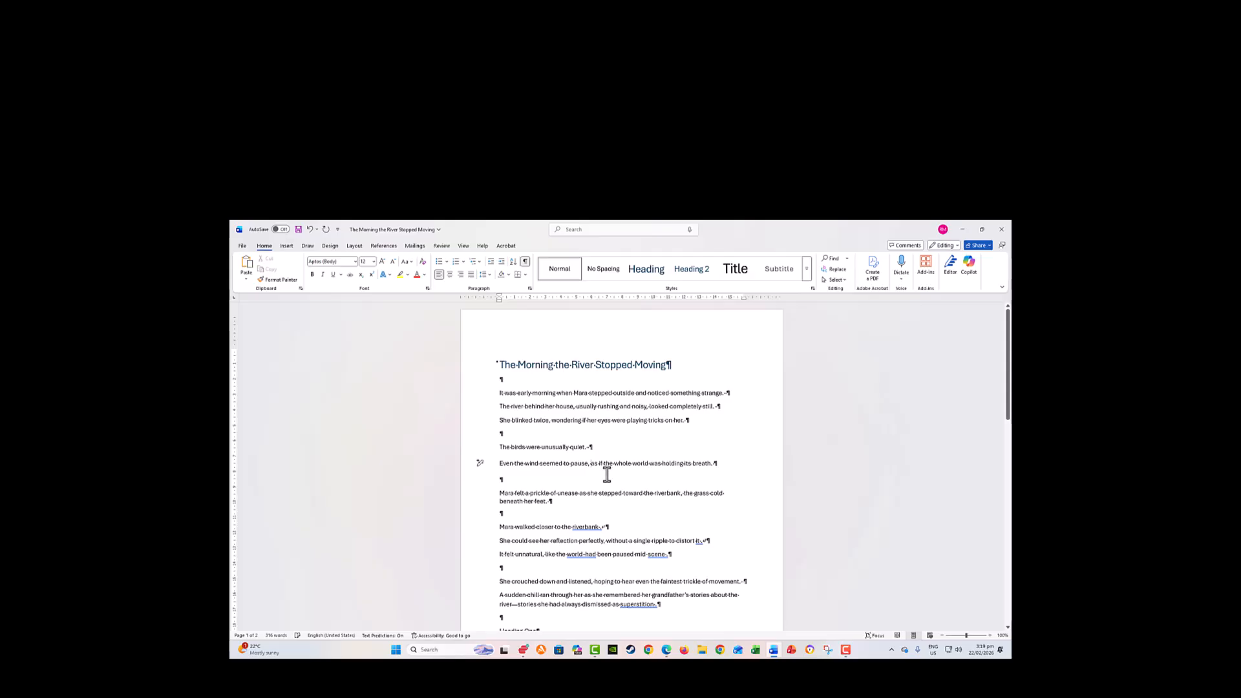
left_click(585, 554)
key("BackSpace")
- Review the rest of the document for remaining extra spaces and empty paragraphs, then return to the title
scroll(622, 497, "down", 2)
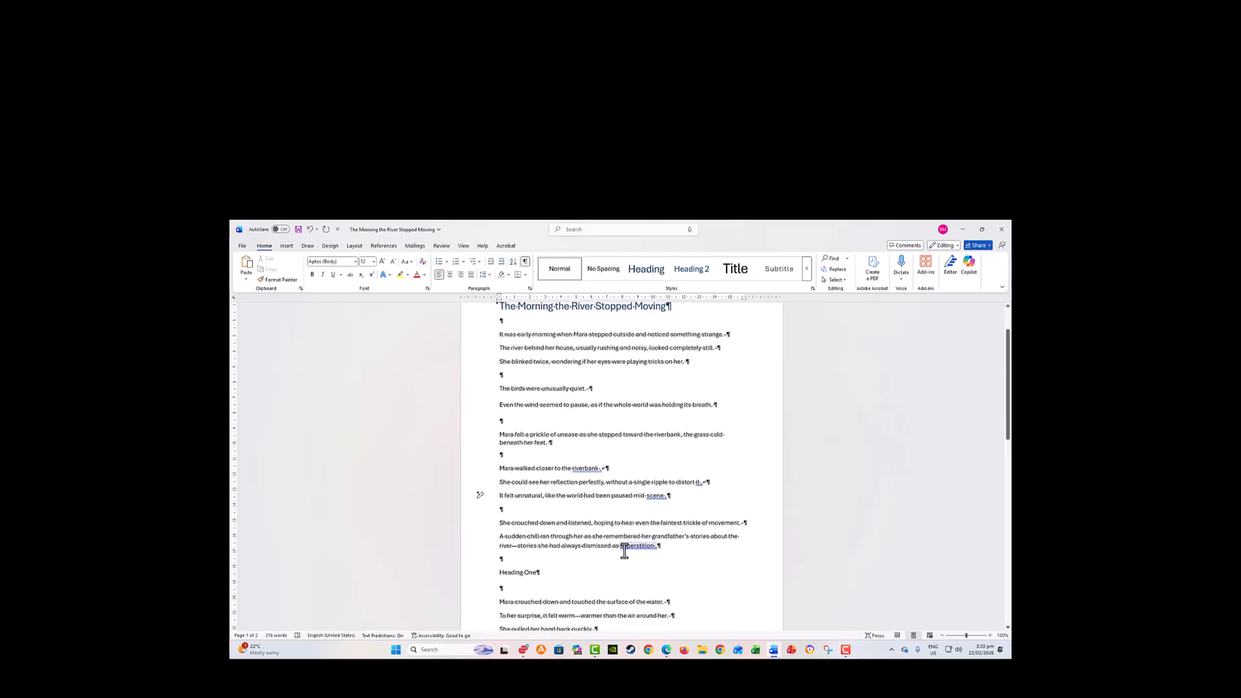
scroll(582, 549, "down", 3)
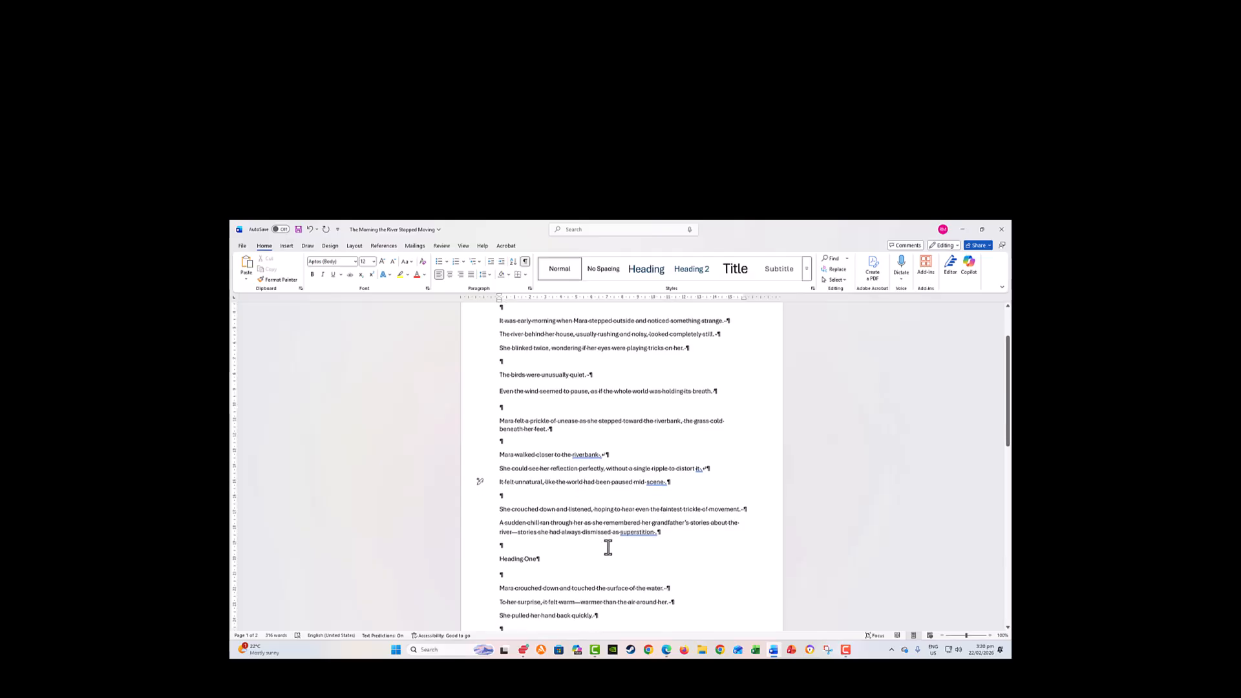
scroll(676, 521, "down", 2)
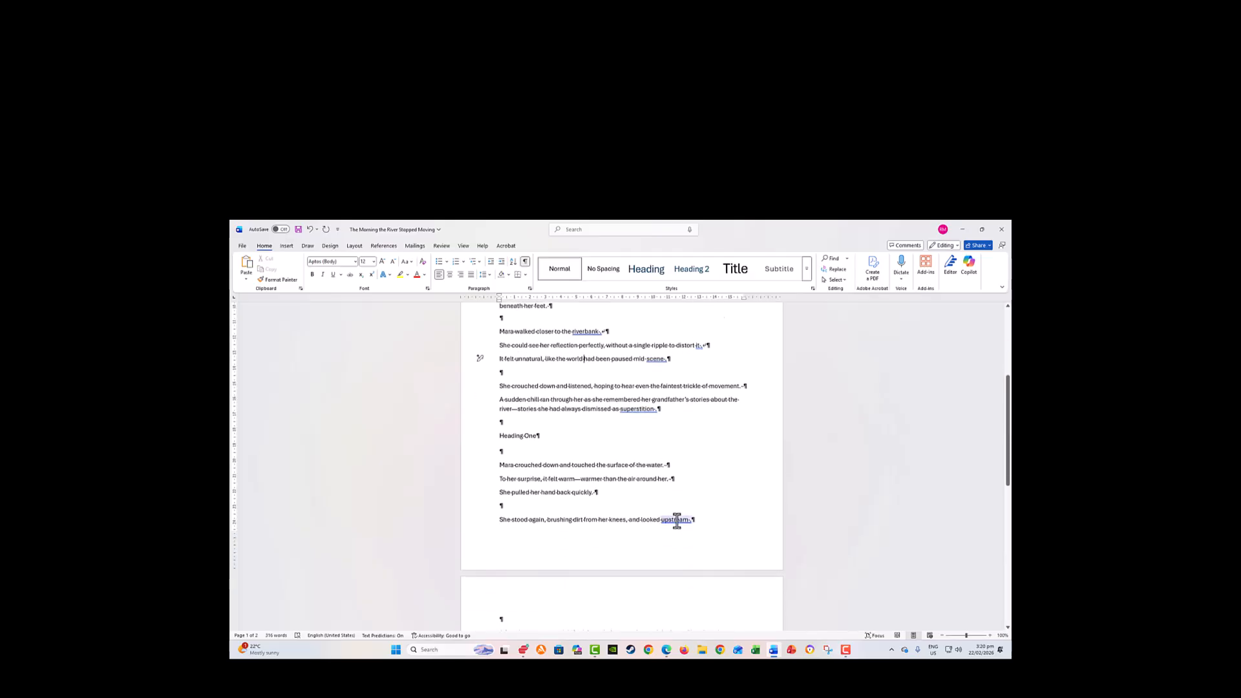
scroll(676, 521, "down", 6)
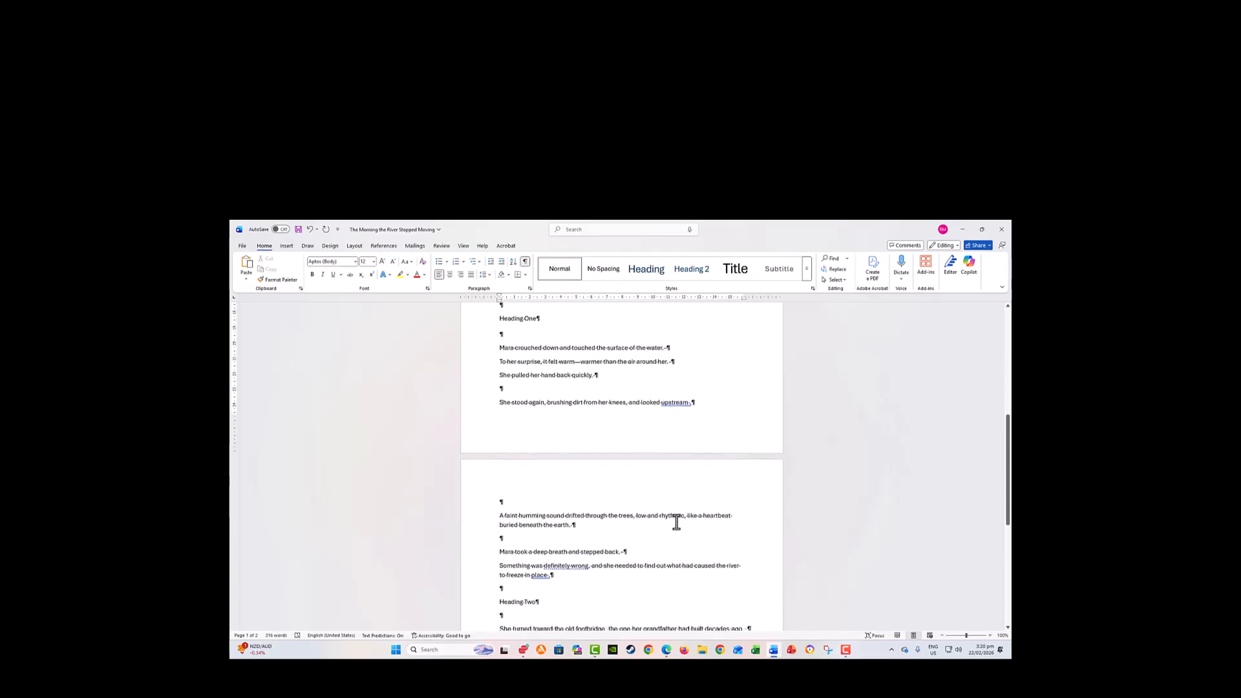
scroll(582, 526, "down", 2)
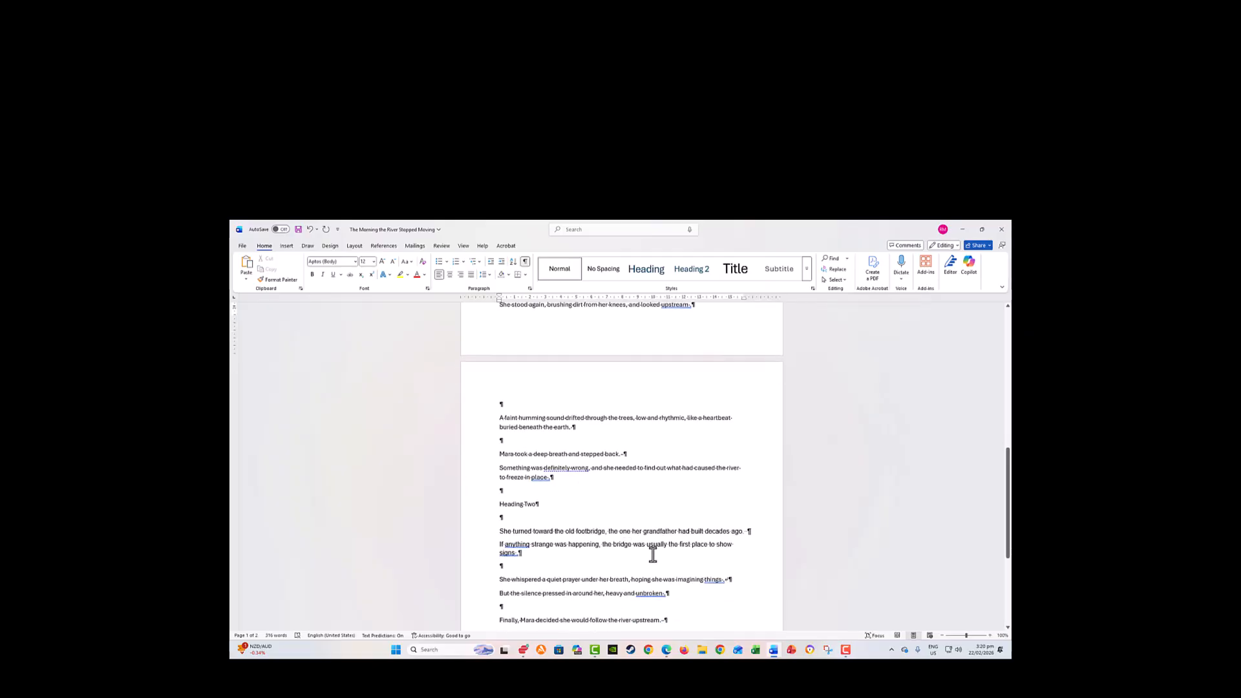
scroll(652, 554, "down", 2)
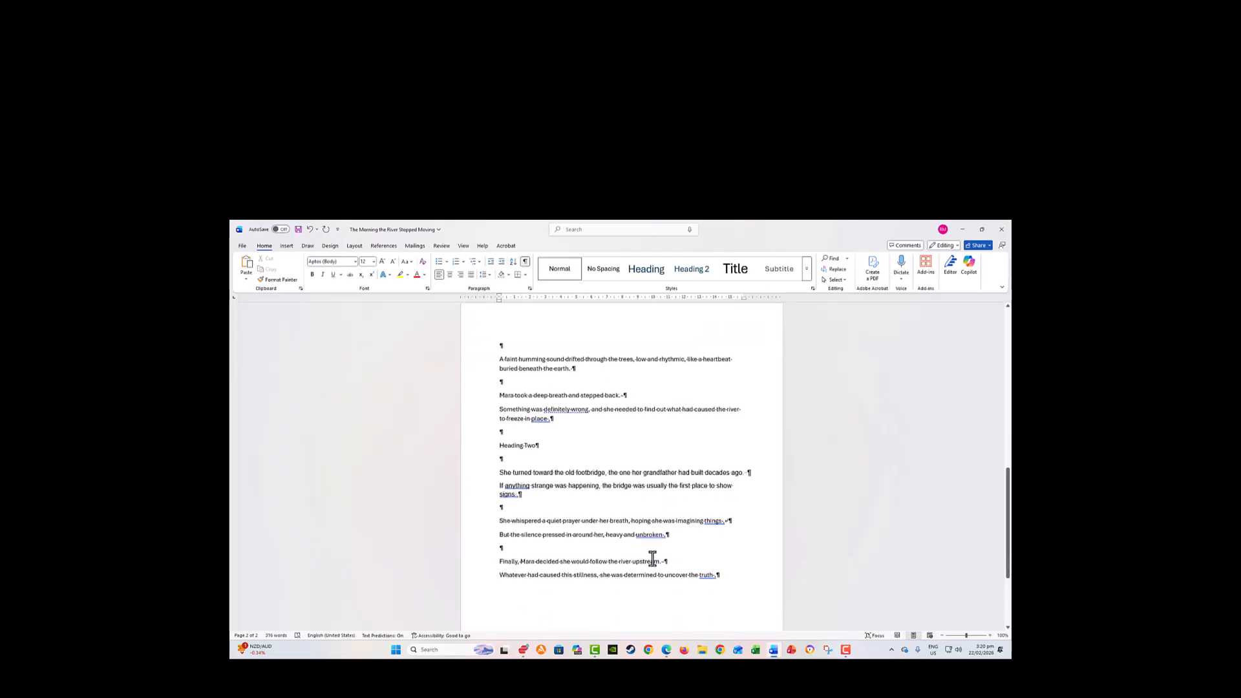
scroll(651, 557, "up", 15)
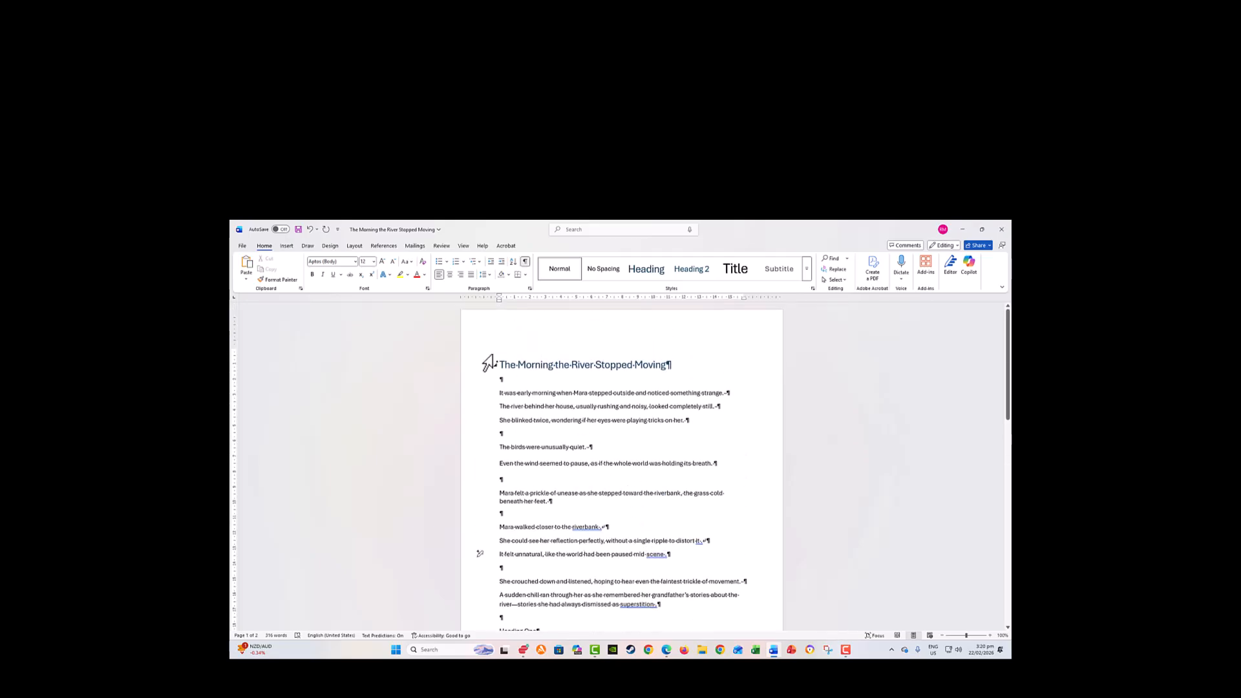
- Hide the formatting marks and check the font and size of the three opening lines below the title
left_click(524, 262)
left_click_drag(497, 393, 540, 420)
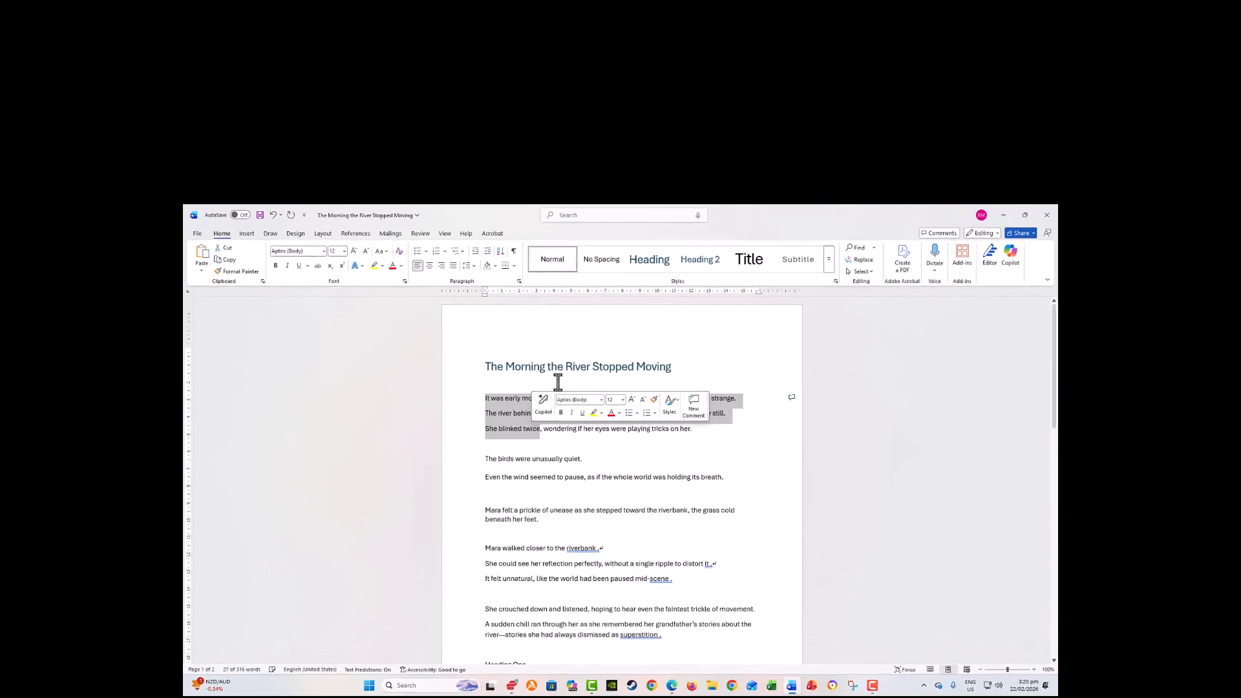
left_click(292, 208)
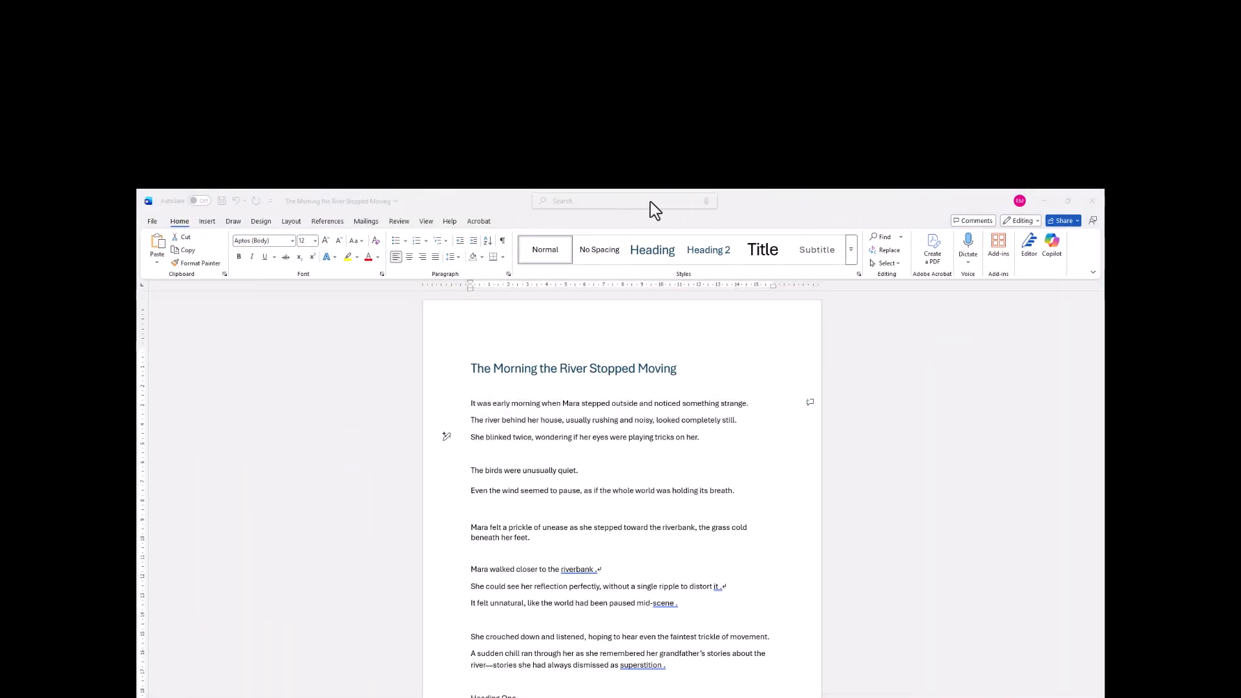
left_click(296, 223)
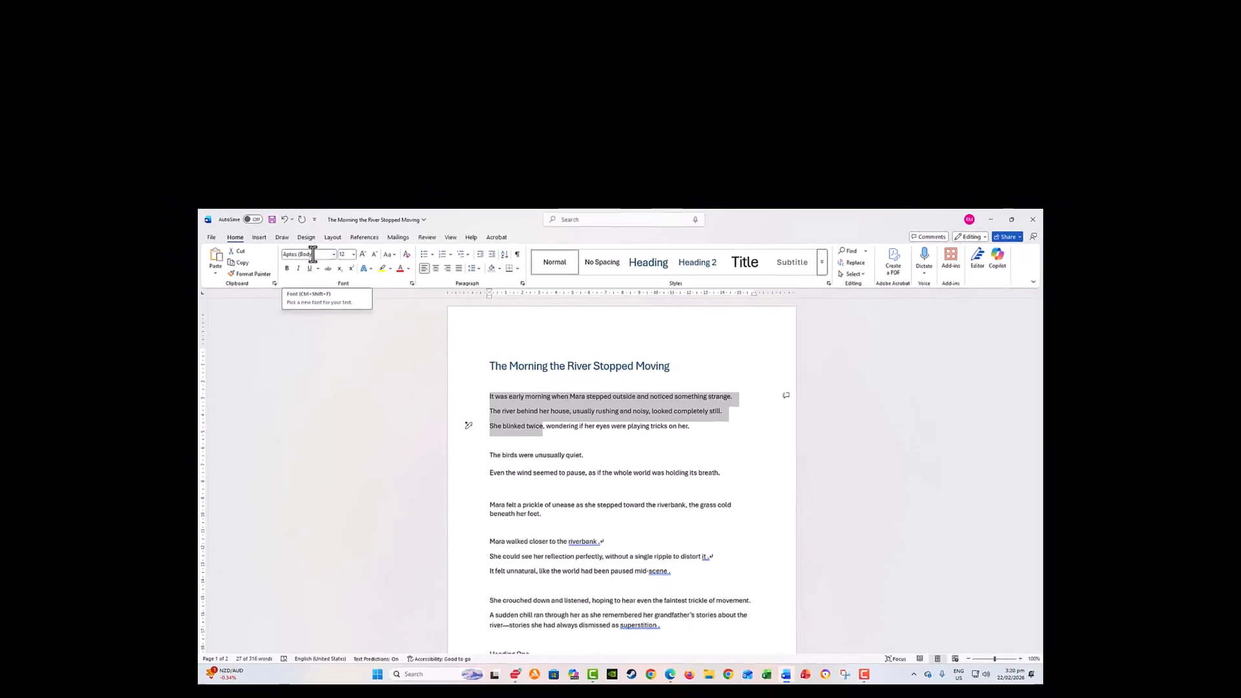
- Check the font and size of the paragraphs from "The birds were unusually quiet" to "It felt unnatural"
left_click_drag(494, 452, 535, 469)
triple_click(507, 498)
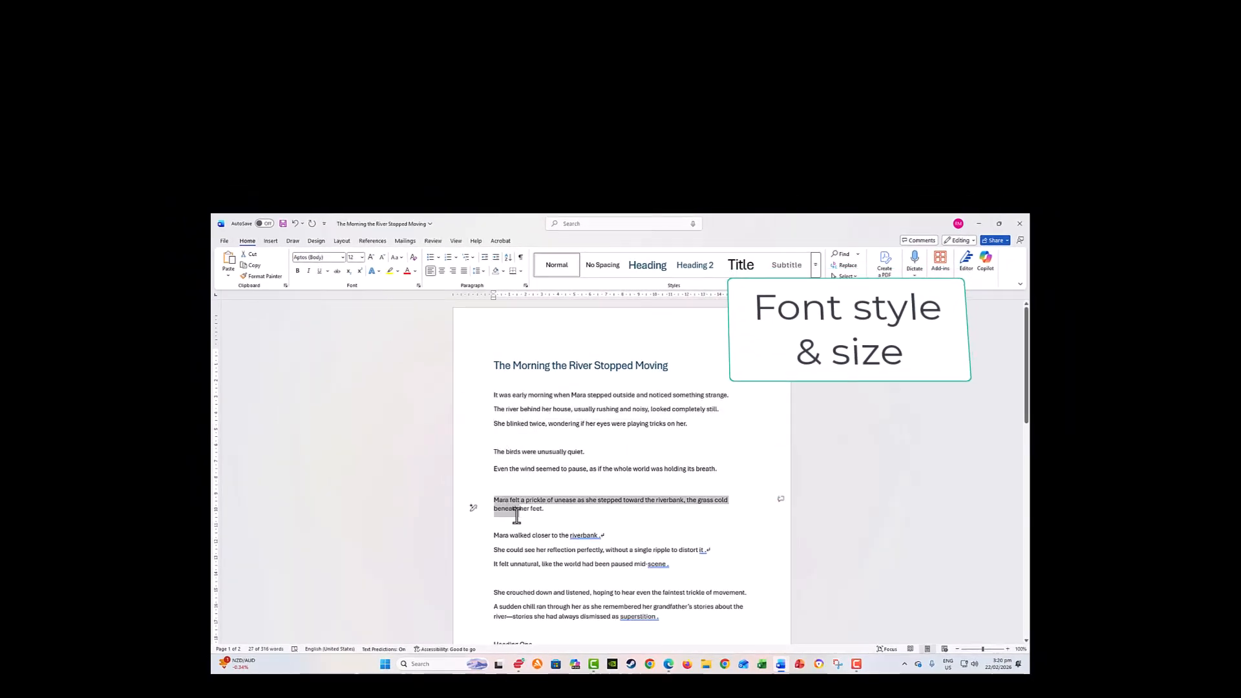
left_click(513, 548)
left_click_drag(513, 547, 524, 565)
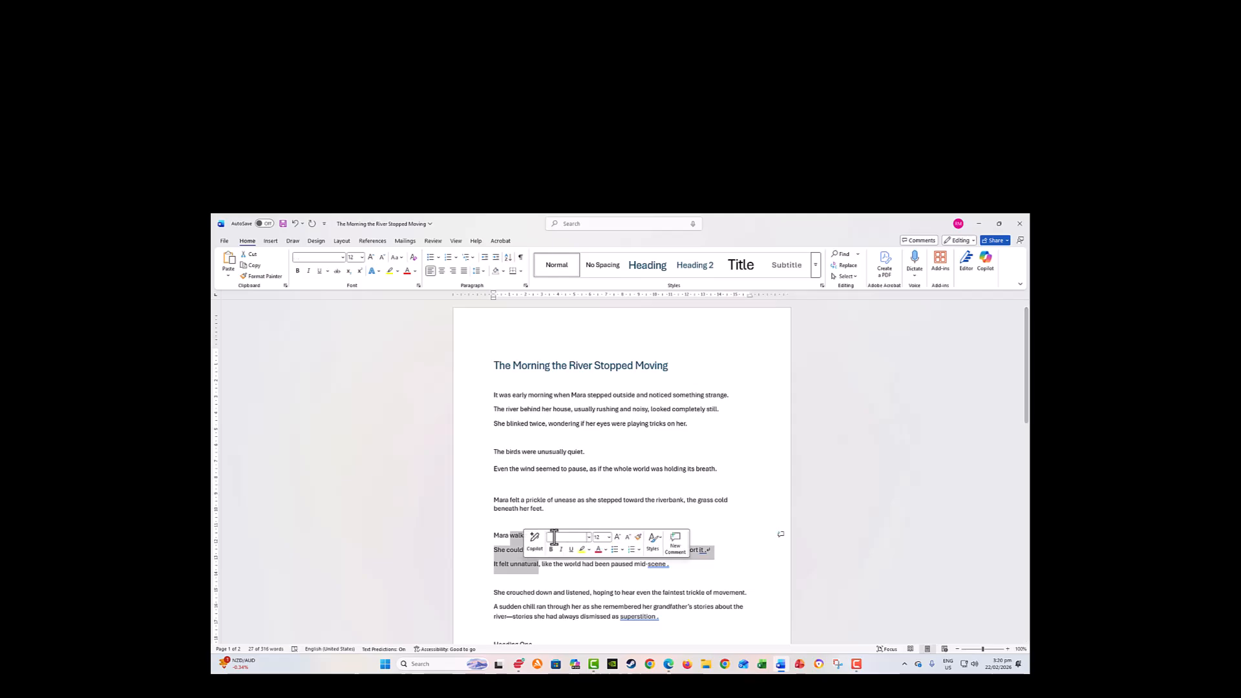
left_click(502, 549)
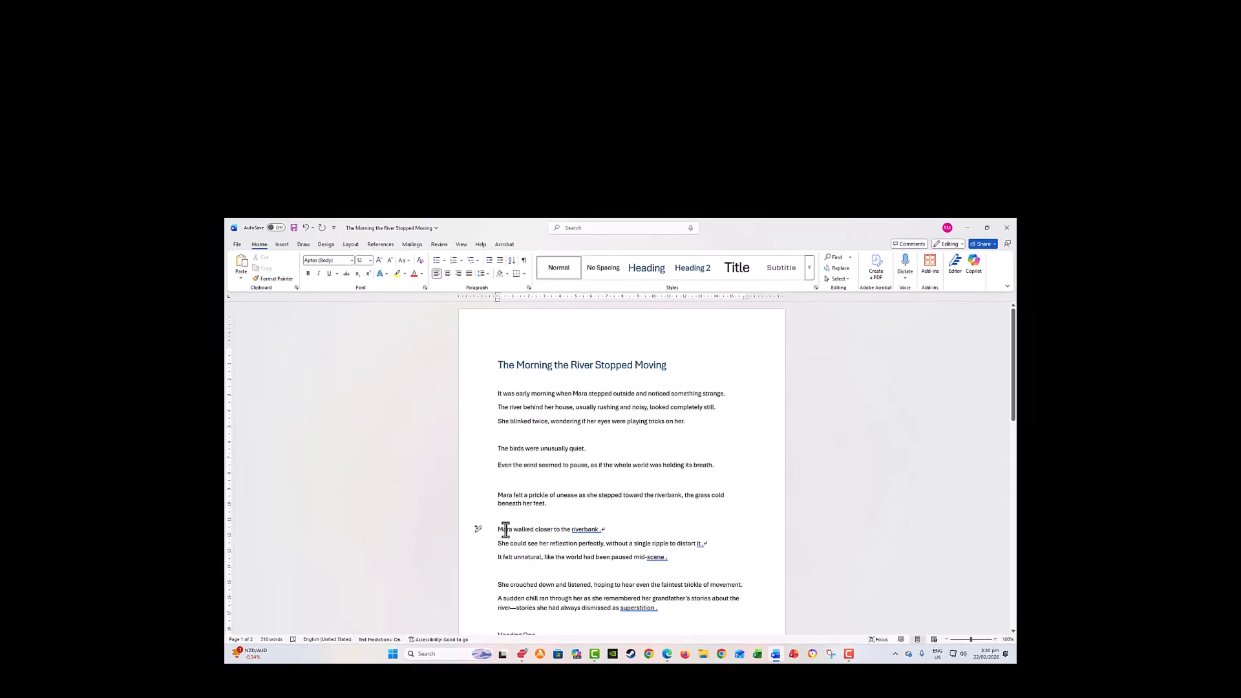
left_click_drag(523, 505, 534, 515)
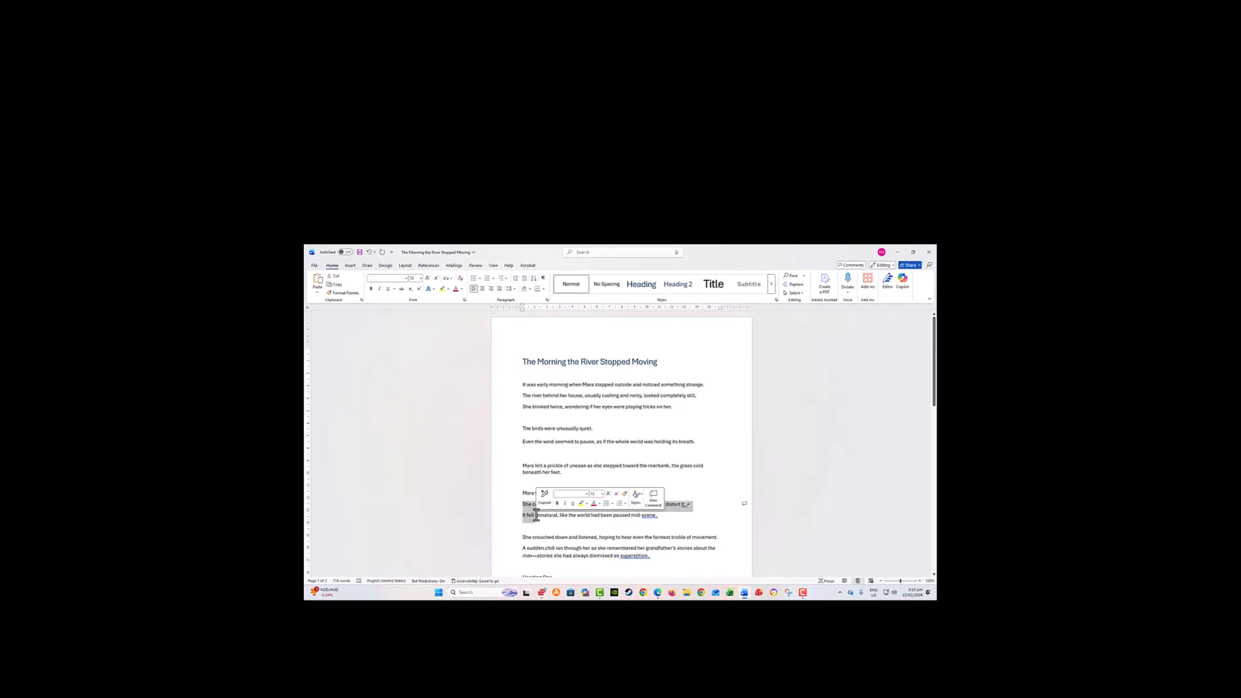
- Select the two lines from "She could see her reflection" to "mid-scene" and view the available fonts
scroll(554, 437, "down", 1)
scroll(554, 437, "down", 3)
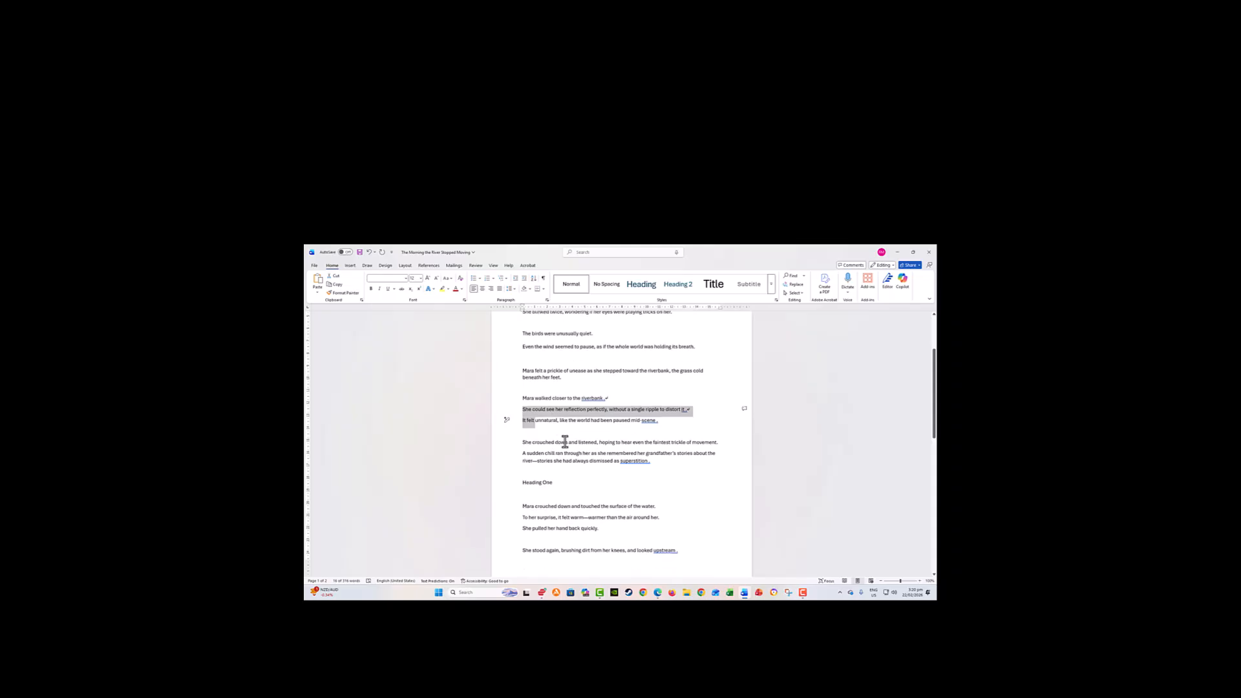
left_click(528, 398)
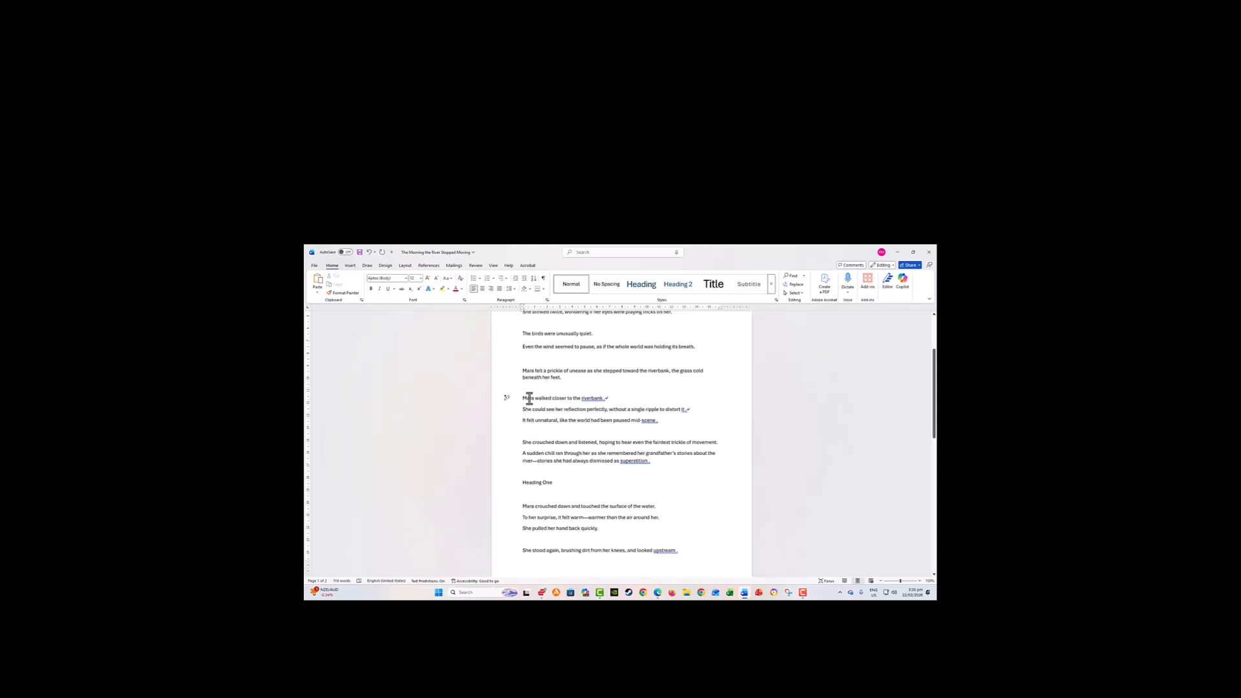
left_click_drag(537, 411, 660, 423)
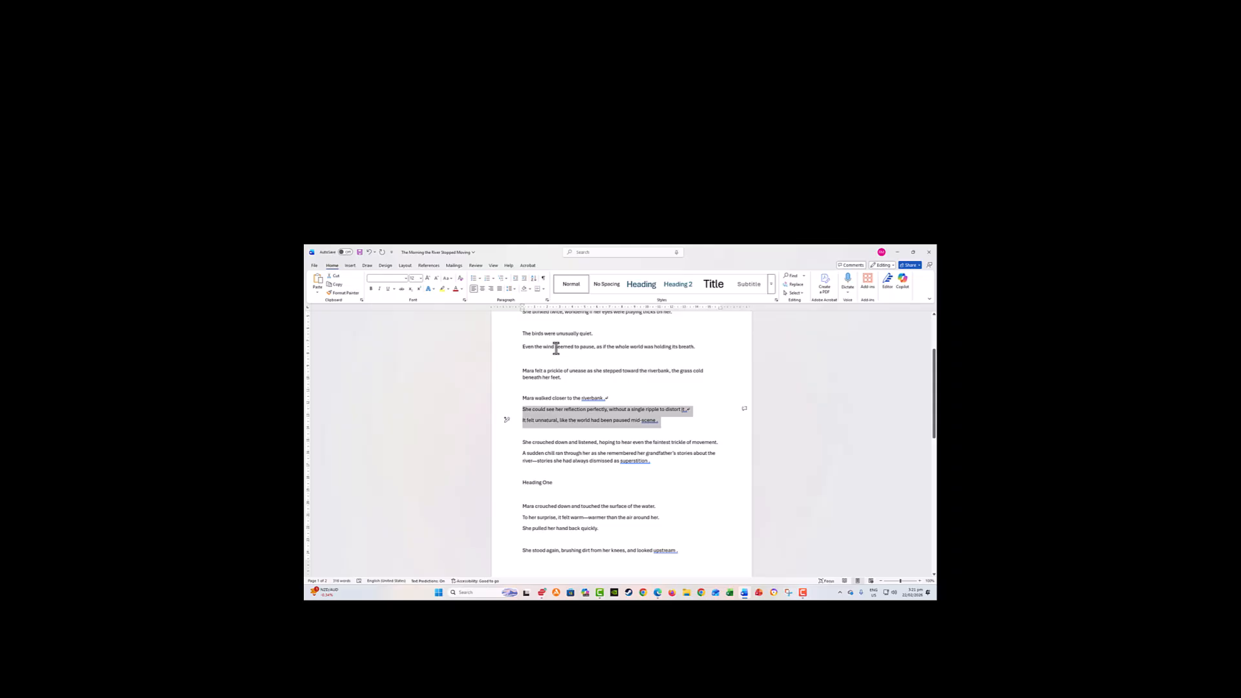
left_click(405, 280)
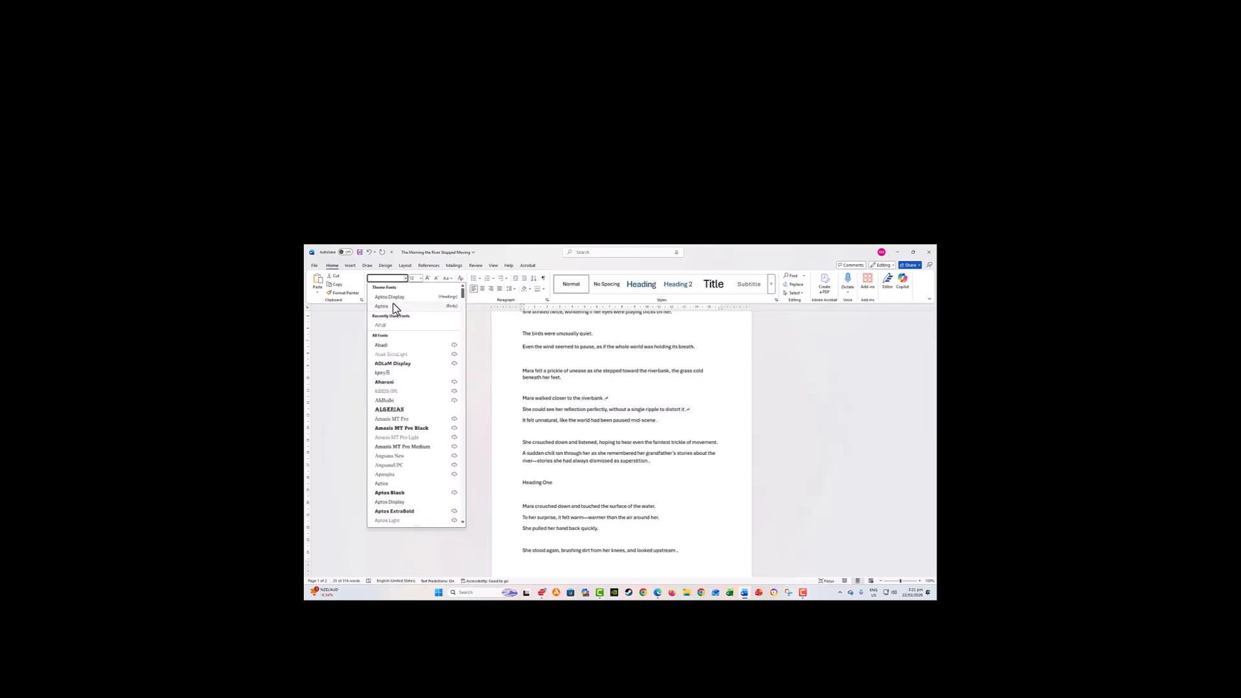
left_click(493, 369)
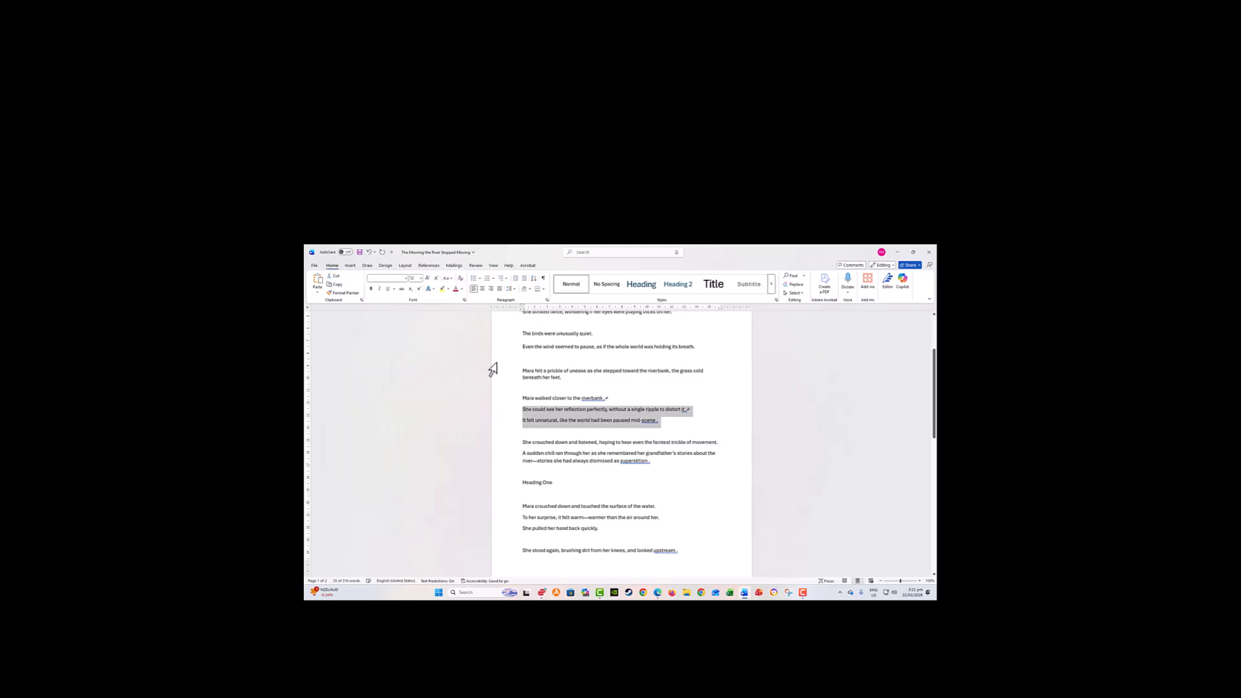
- Check the font and size of the rest of page one, from "She crouched down and listened" to "looked upstream"
left_click(536, 442)
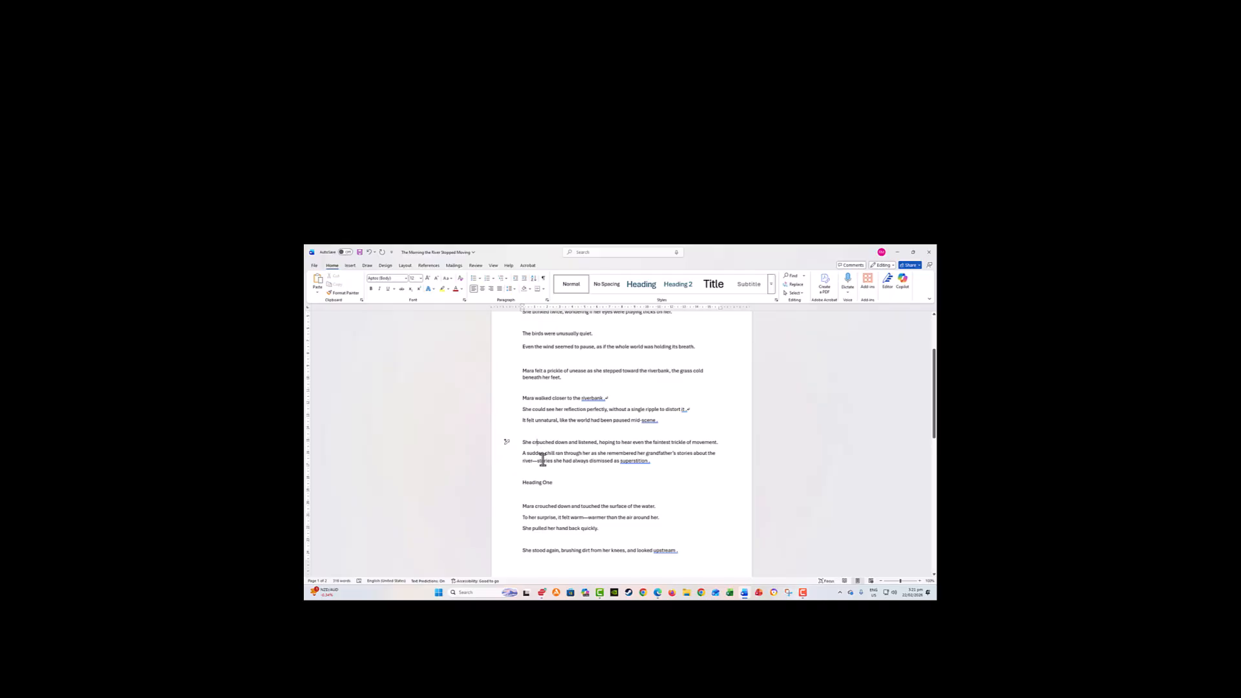
triple_click(544, 457)
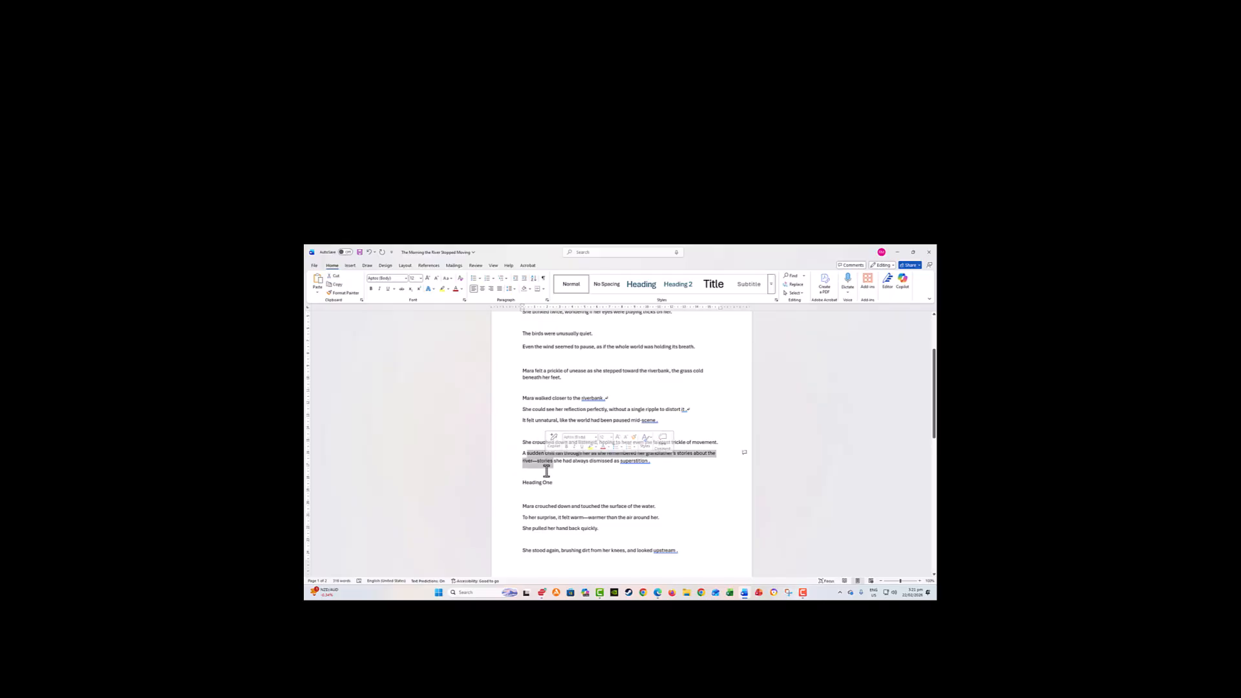
left_click(537, 483)
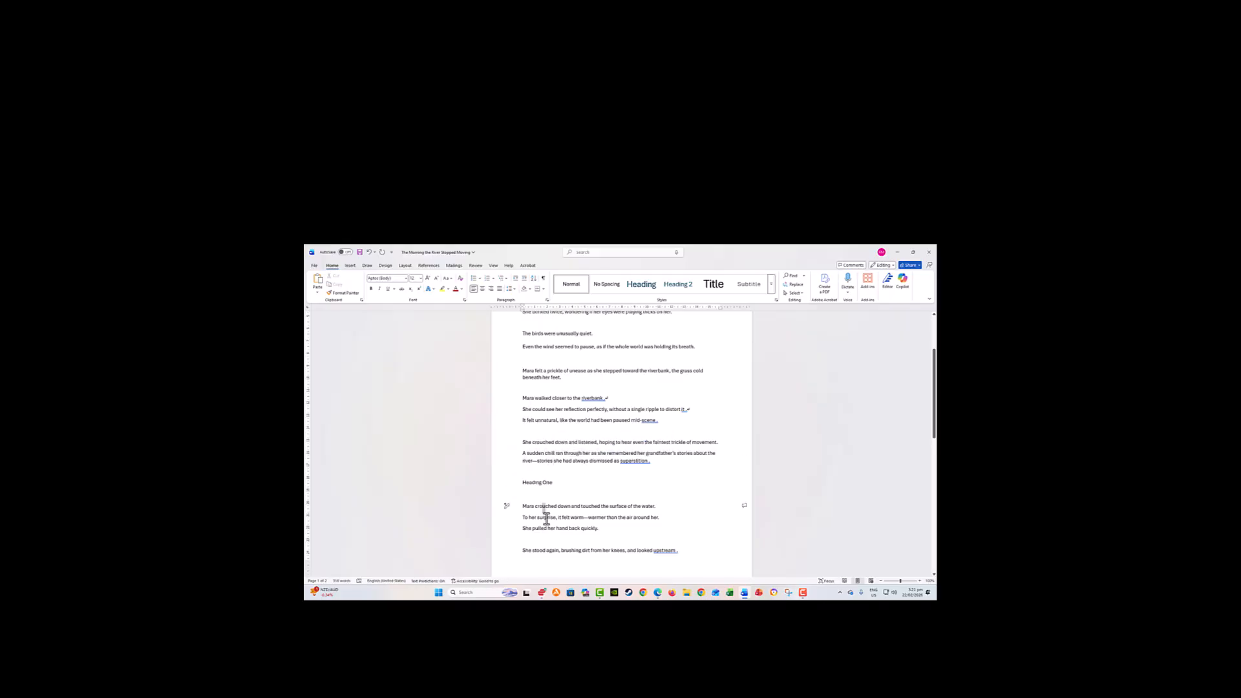
left_click_drag(546, 507, 554, 528)
scroll(572, 478, "down", 3)
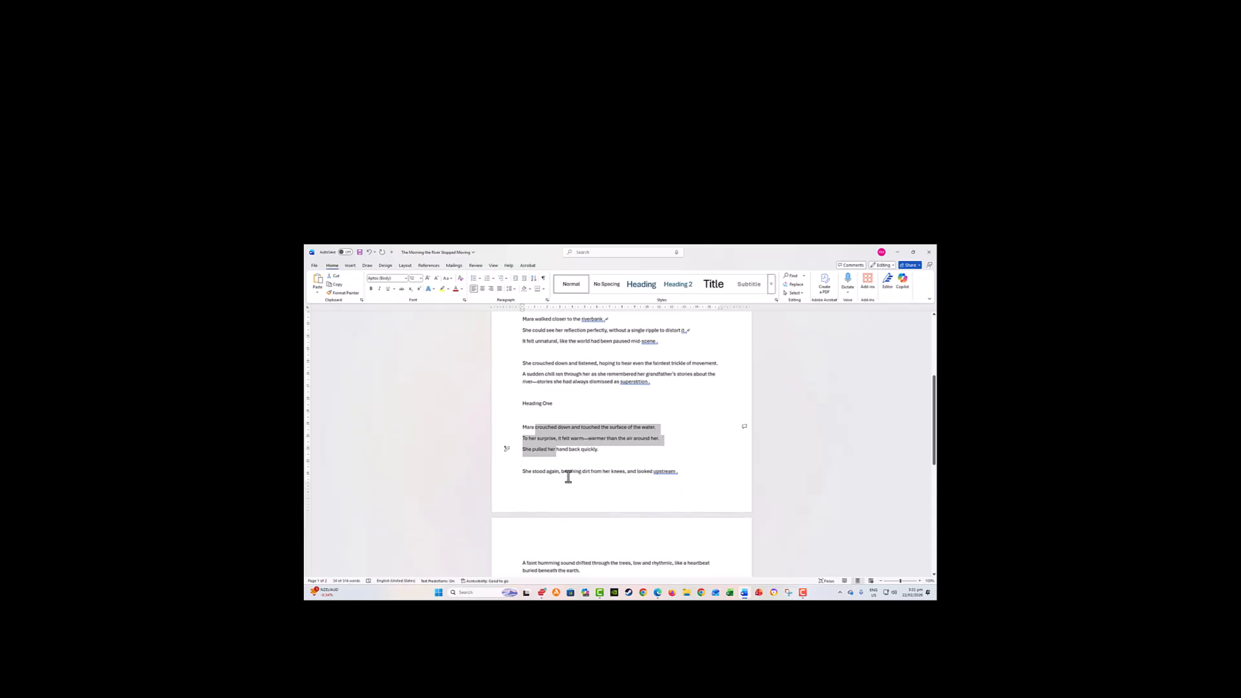
left_click(564, 473)
scroll(585, 464, "down", 6)
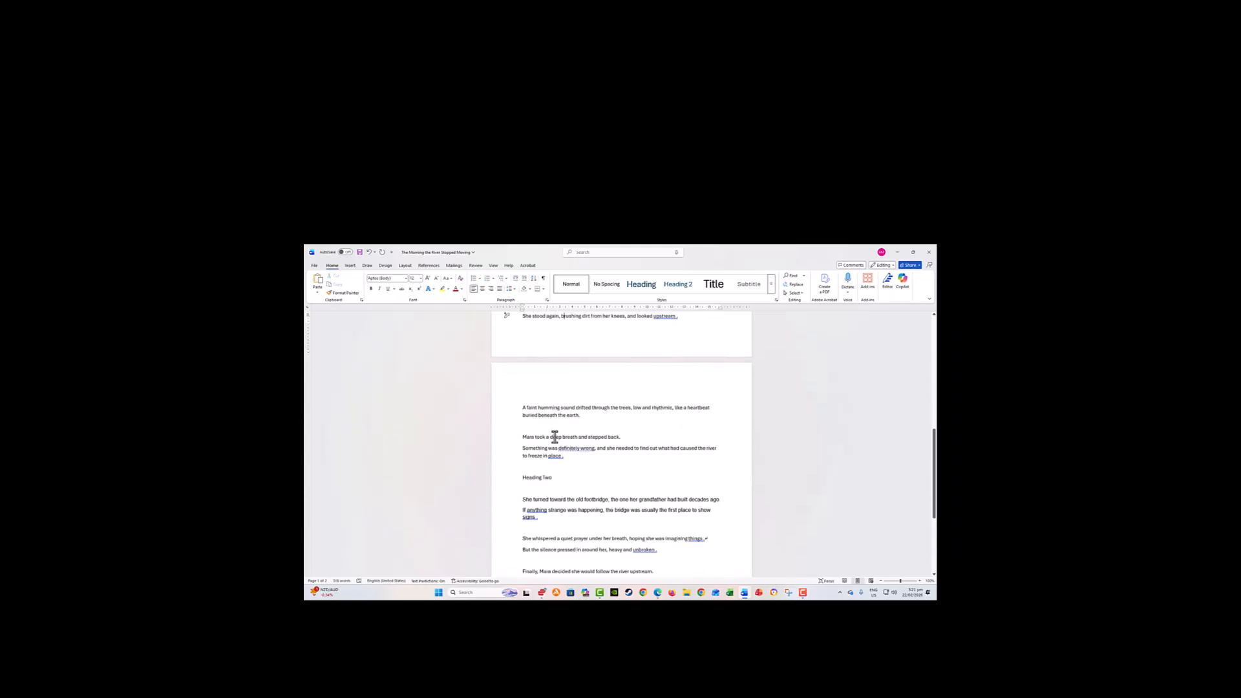
- Check the font and size of the second-page text from "Mara took a deep breath" to "But the silence"
left_click_drag(544, 405, 548, 453)
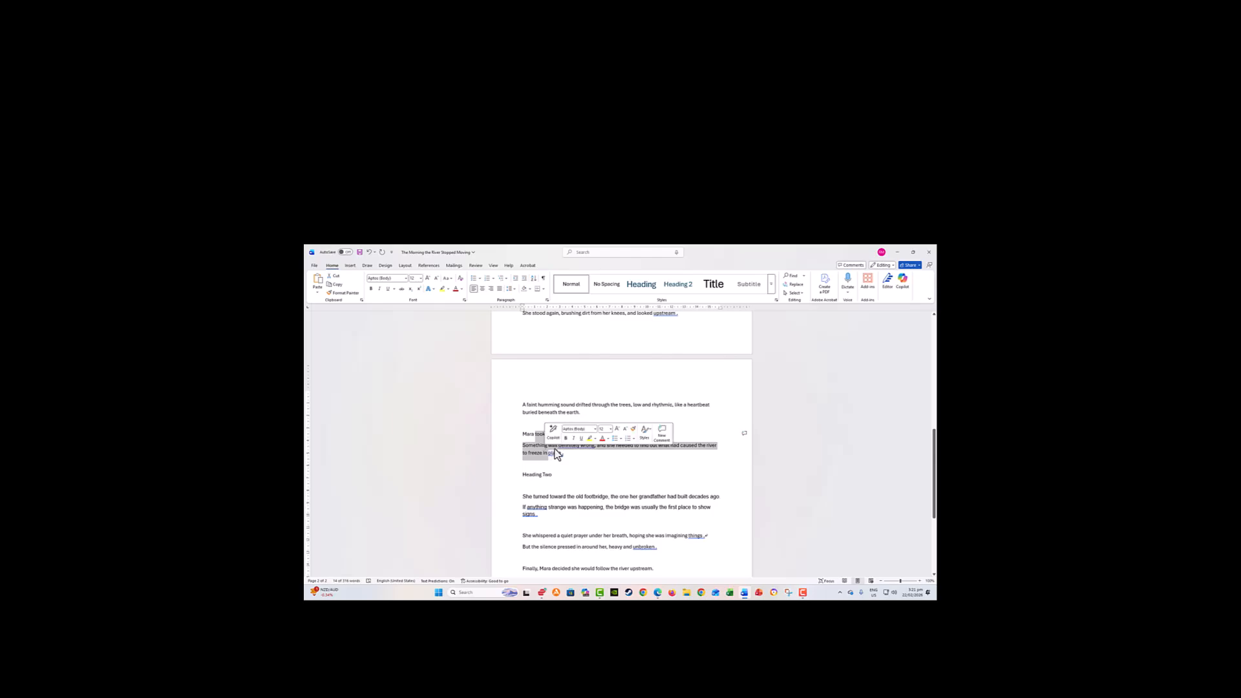
left_click(536, 475)
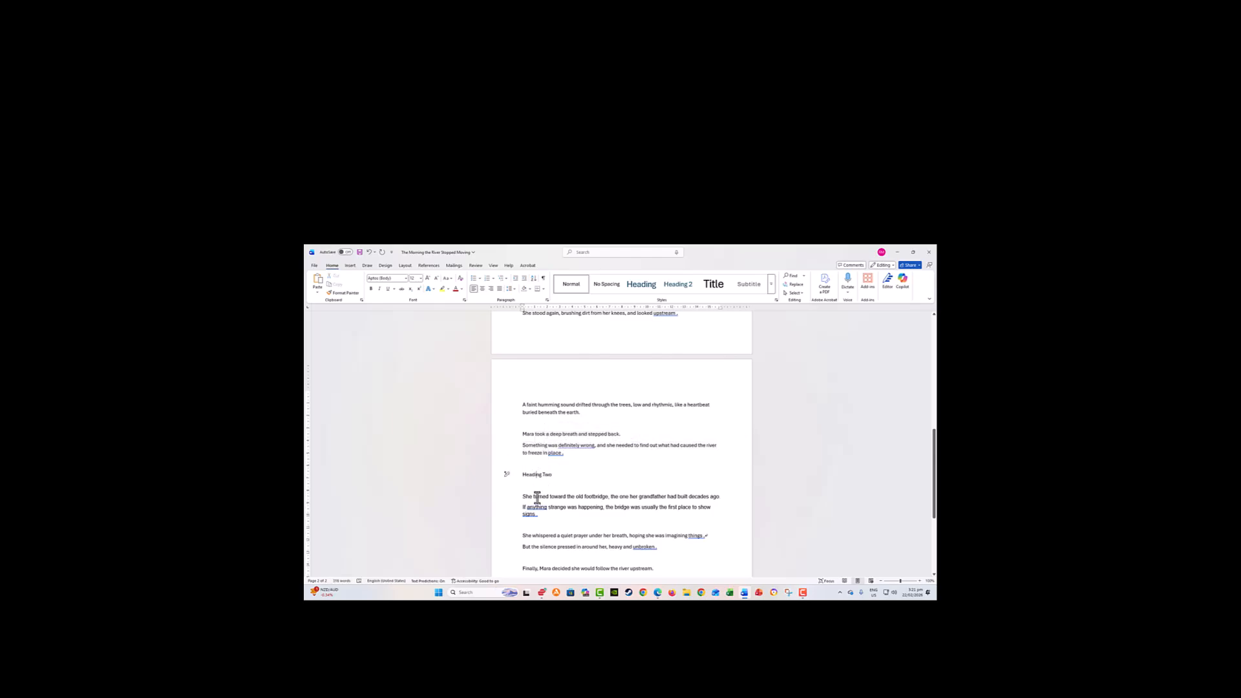
left_click_drag(534, 496, 546, 516)
scroll(567, 446, "down", 2)
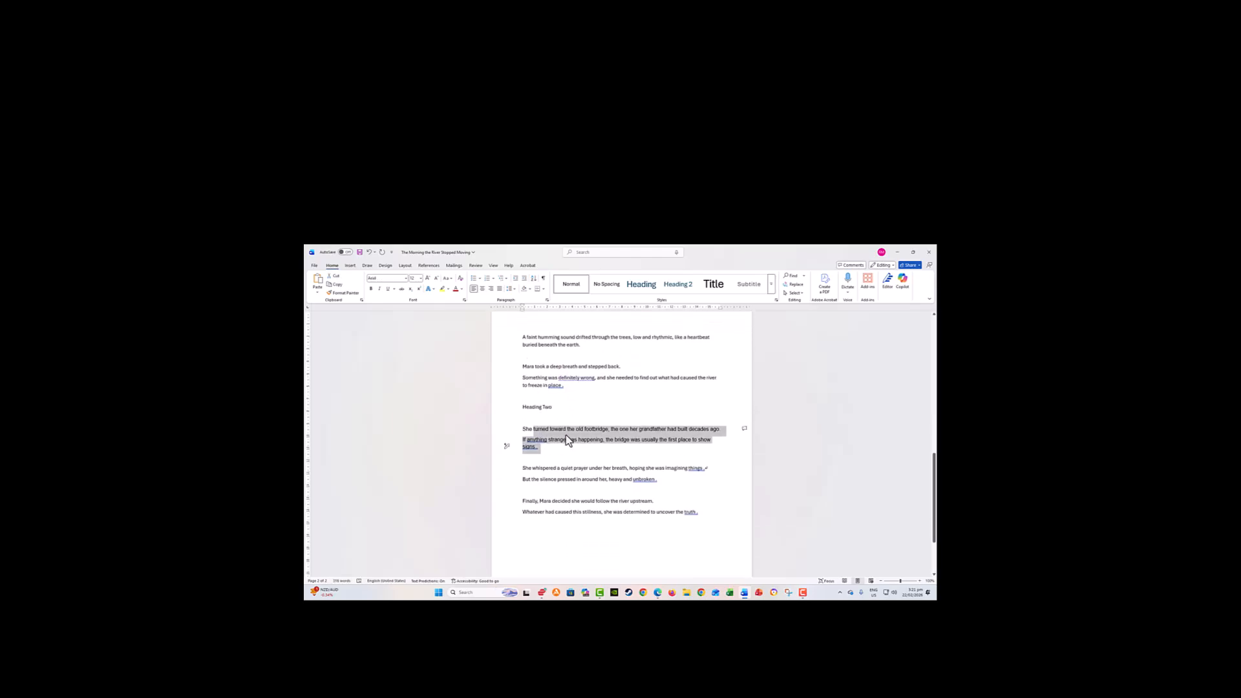
left_click_drag(546, 441, 557, 455)
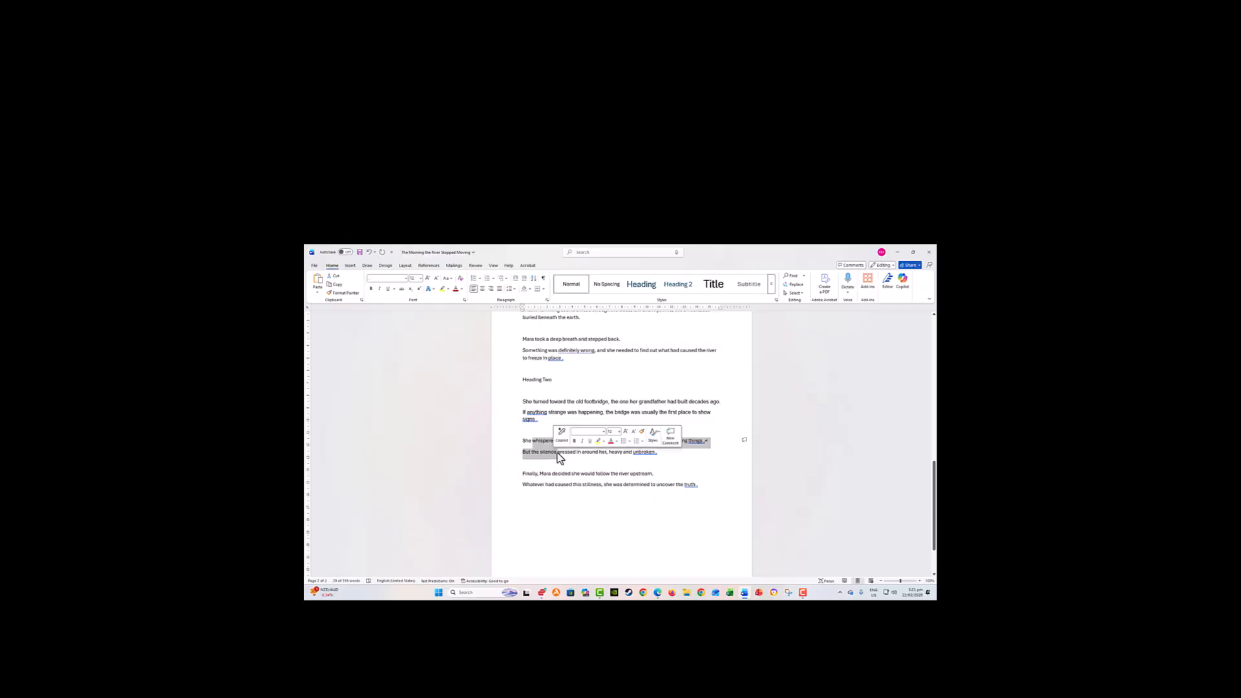
- Set the font of the two lines from "She whispered a quiet prayer" to "heavy and unbroken" to Aptos (Body)
left_click(526, 442)
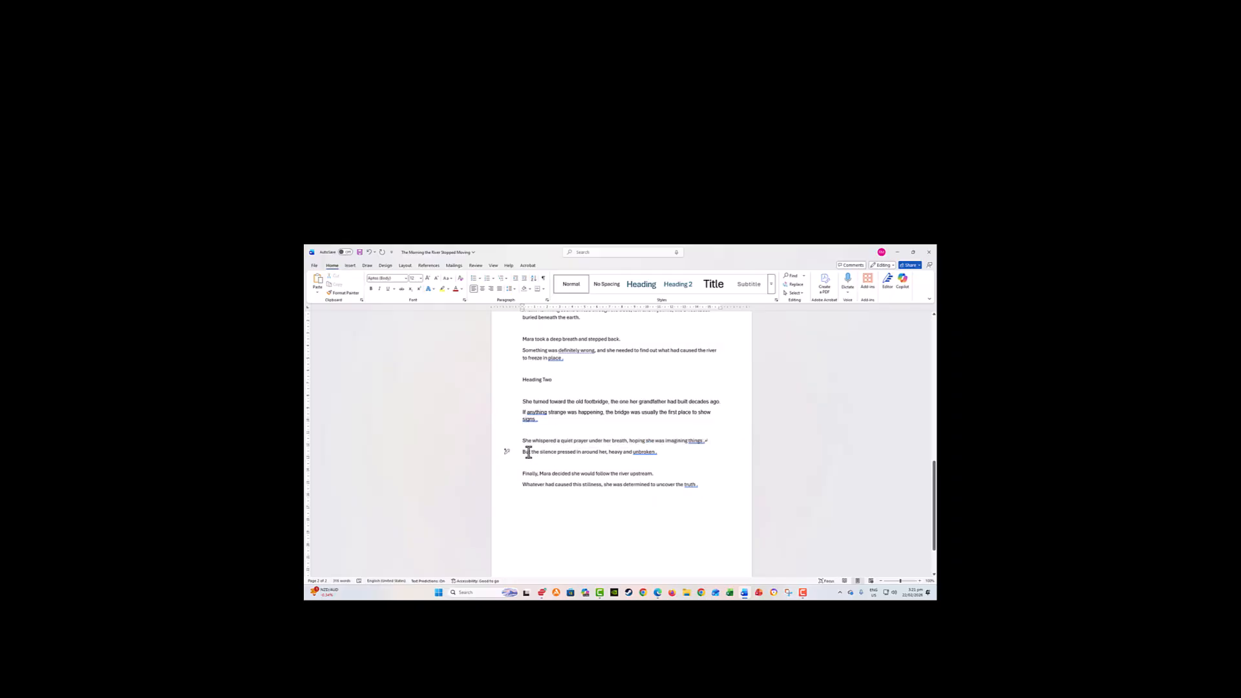
left_click_drag(536, 444, 658, 453)
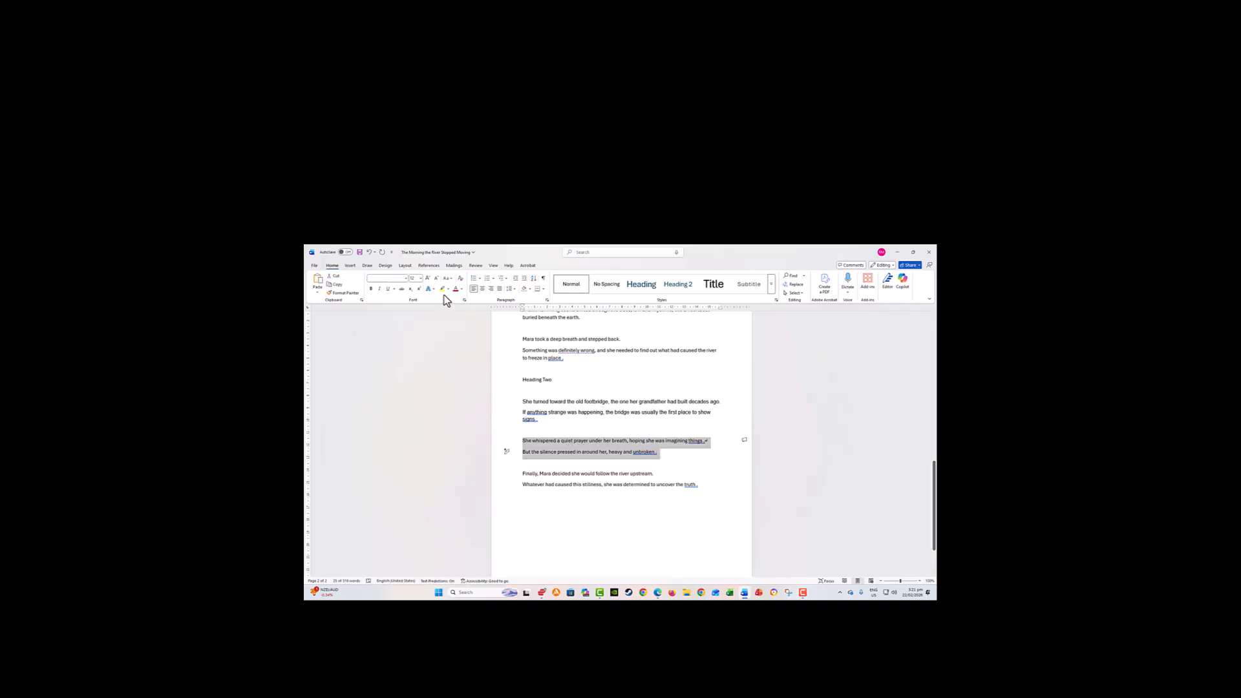
left_click(406, 280)
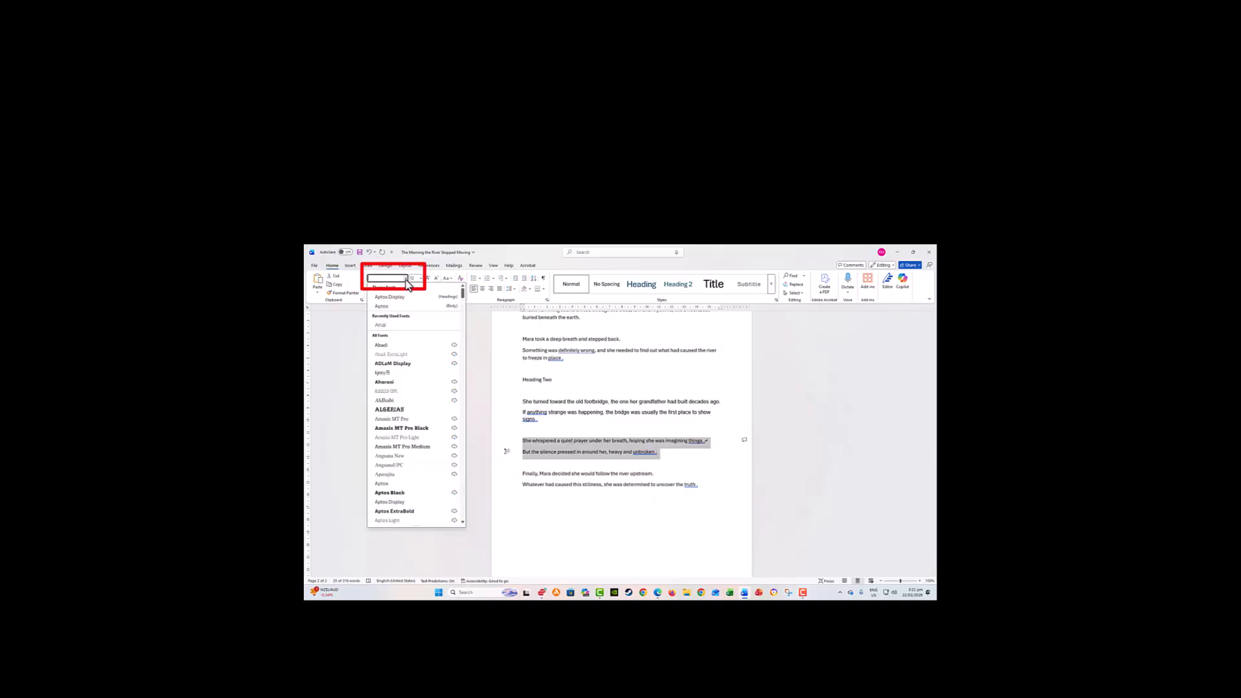
left_click(387, 306)
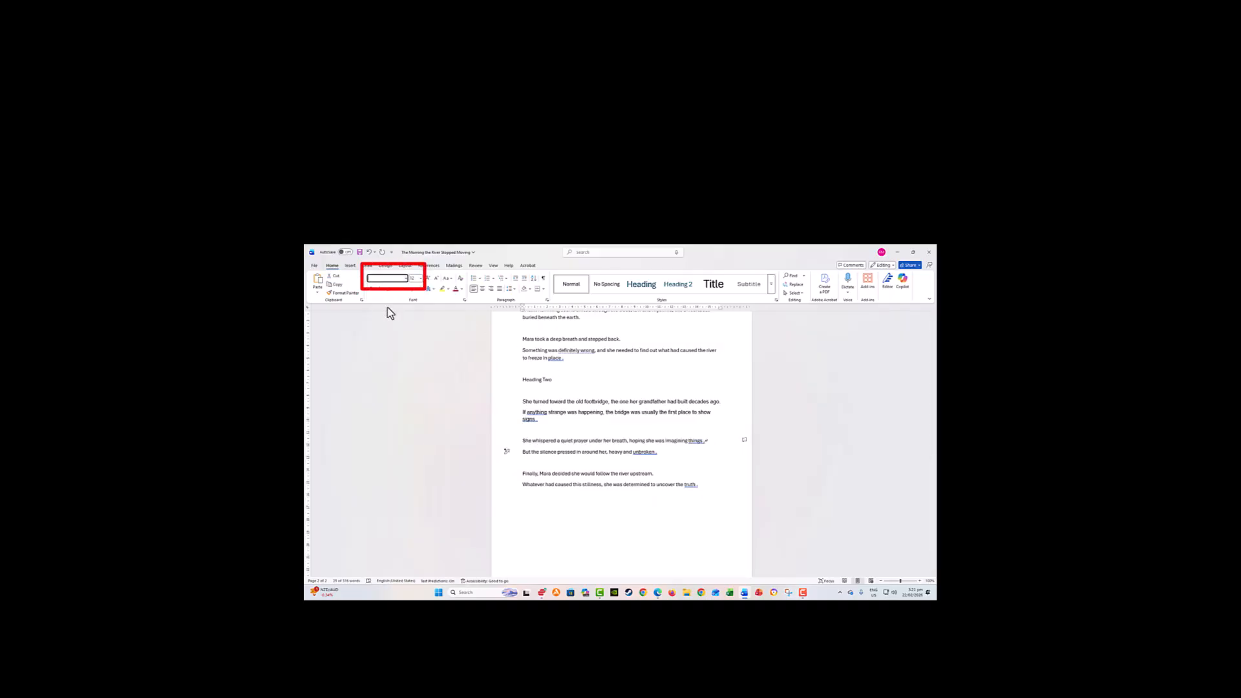
- Check the font of the two closing lines of the story, then return to the title
left_click(530, 474)
left_click(541, 485)
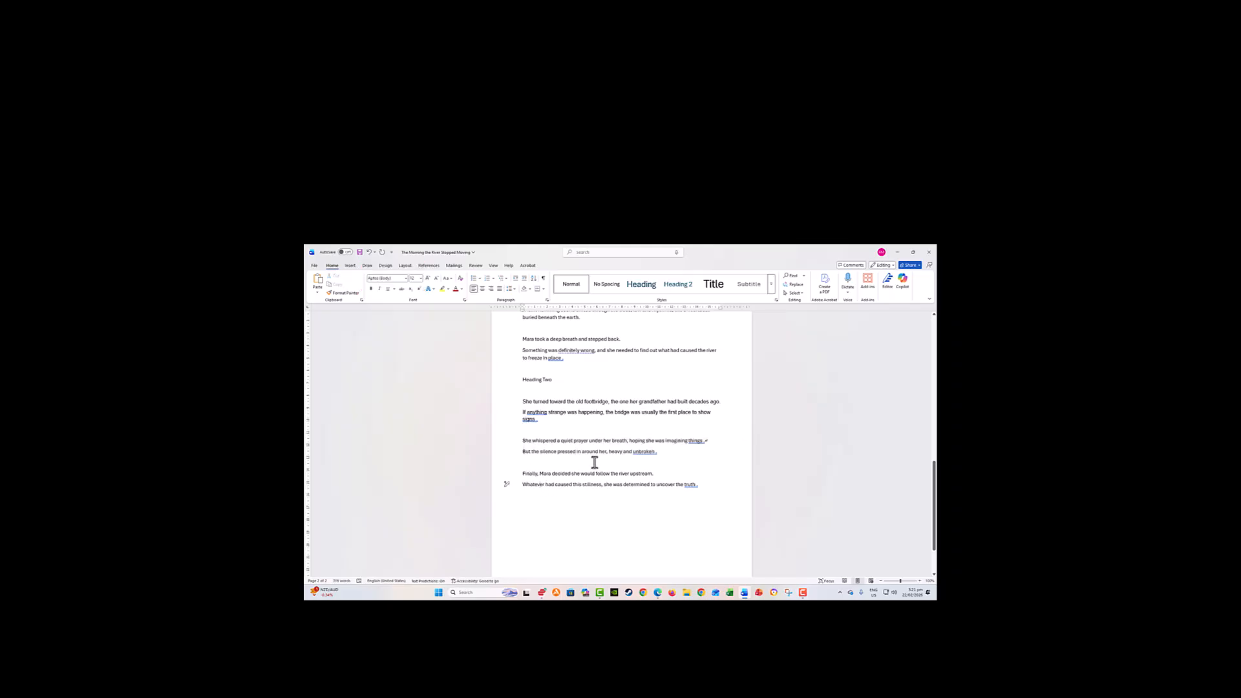
scroll(596, 462, "up", 2)
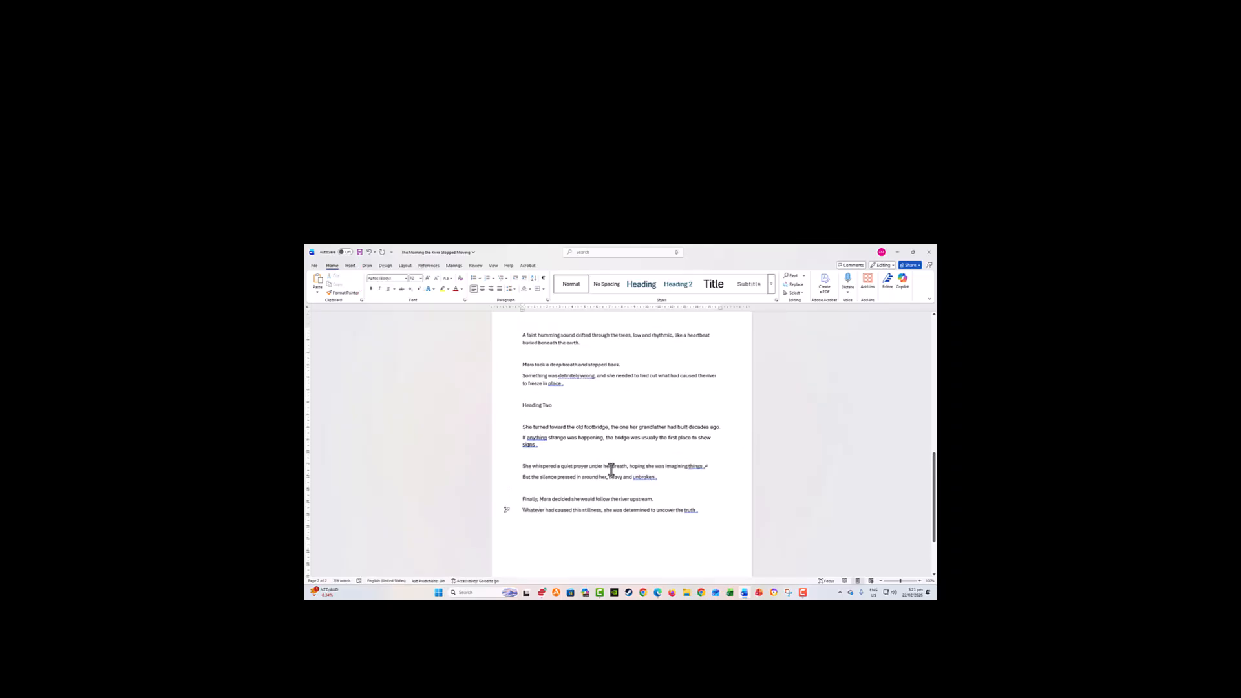
scroll(693, 490, "up", 15)
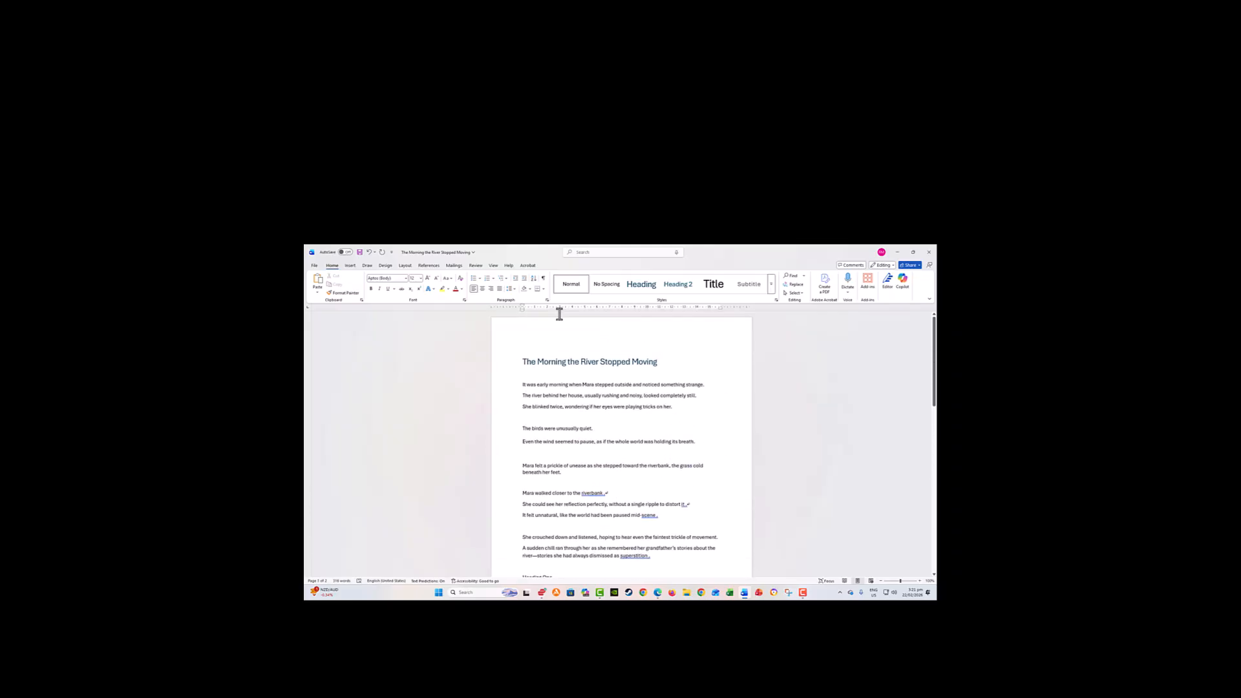
- Set the line spacing of the three opening lines below the title to 1.15
left_click(515, 291)
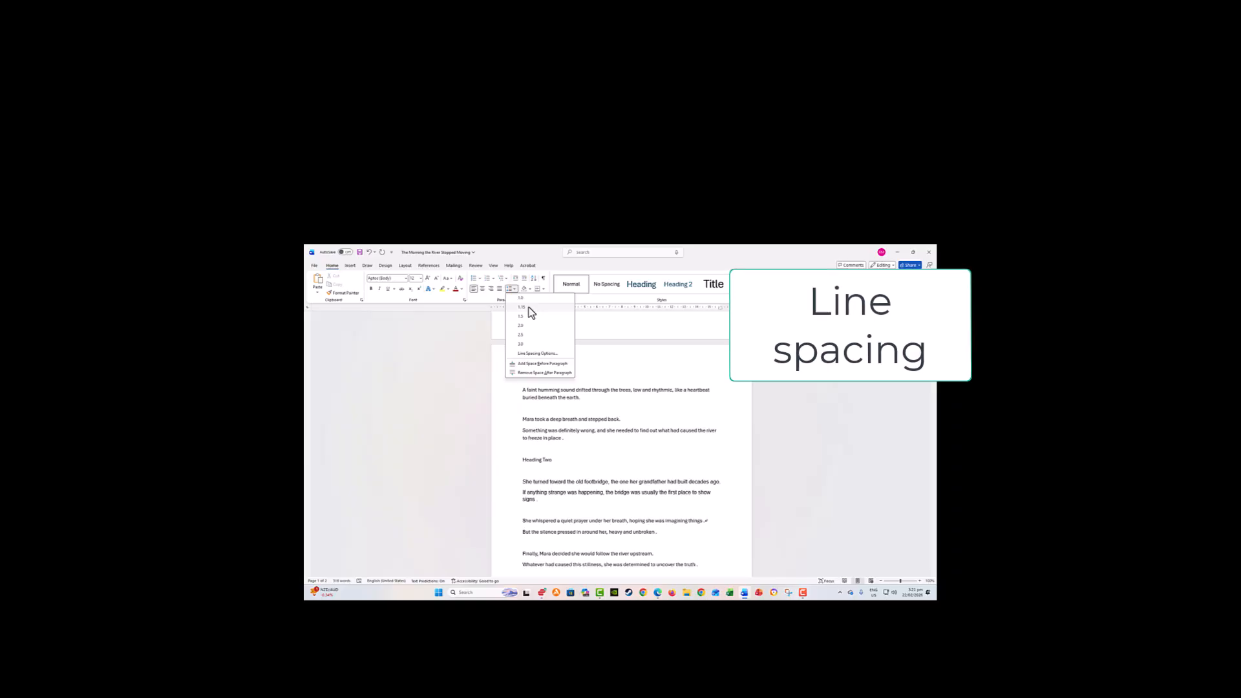
left_click(702, 401)
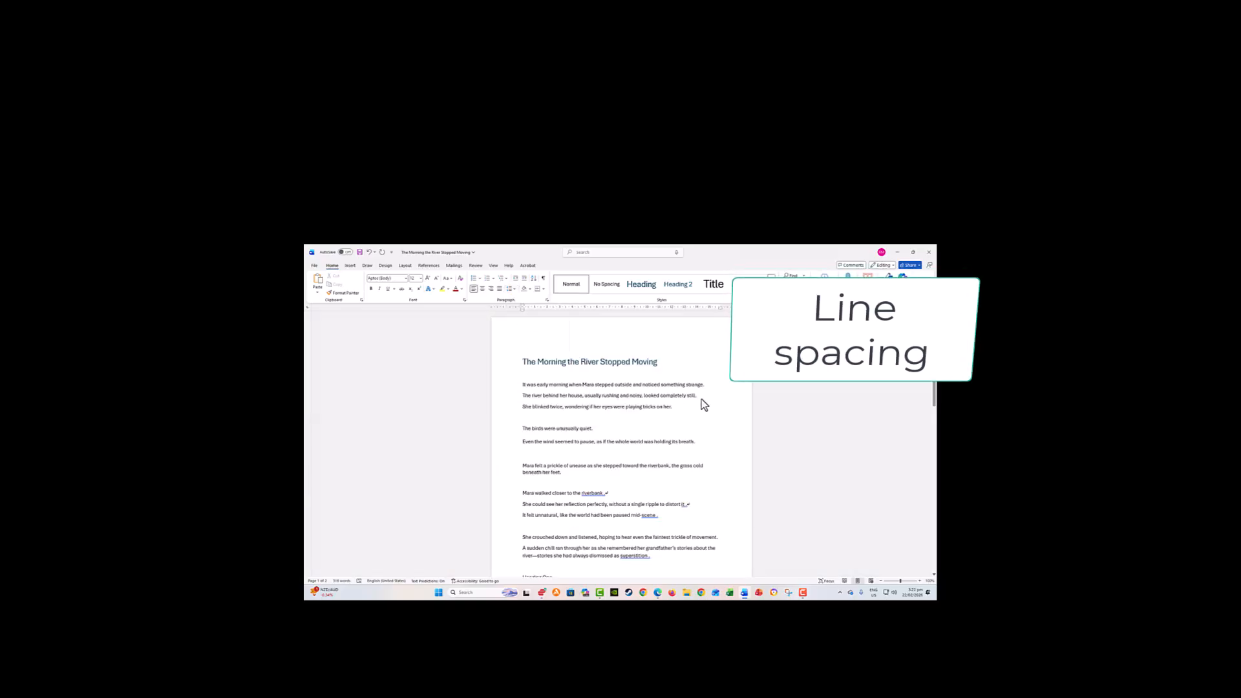
left_click_drag(522, 384, 592, 409)
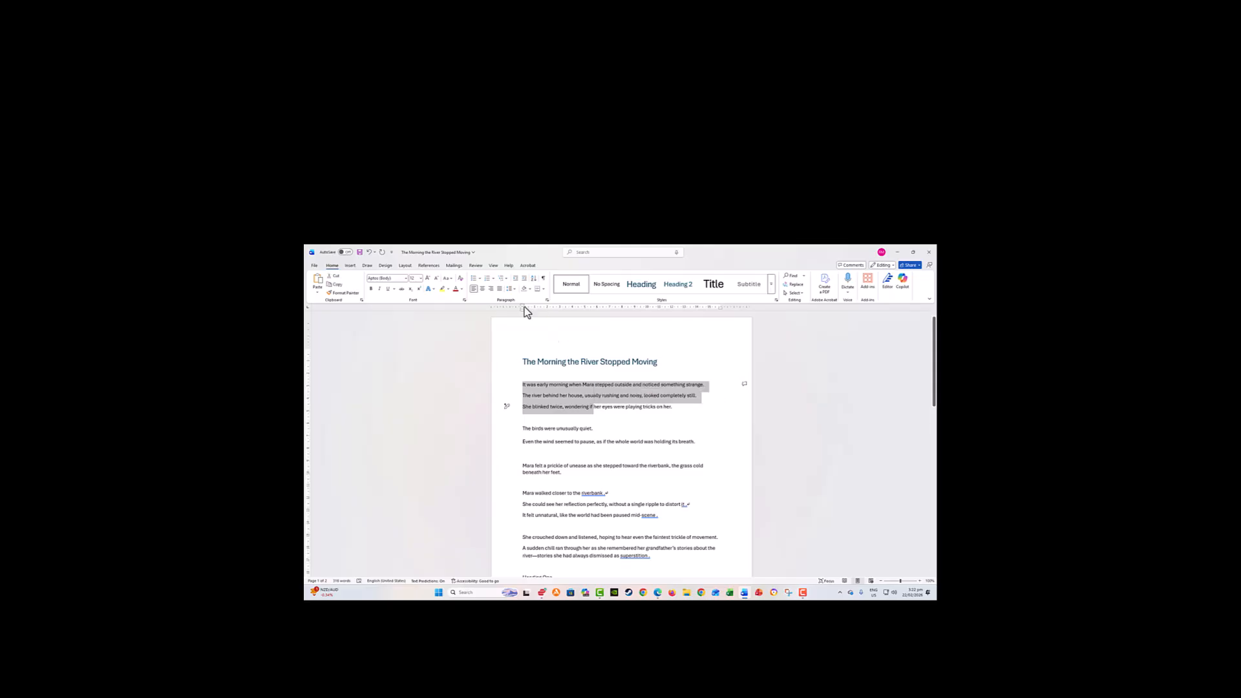
left_click(510, 289)
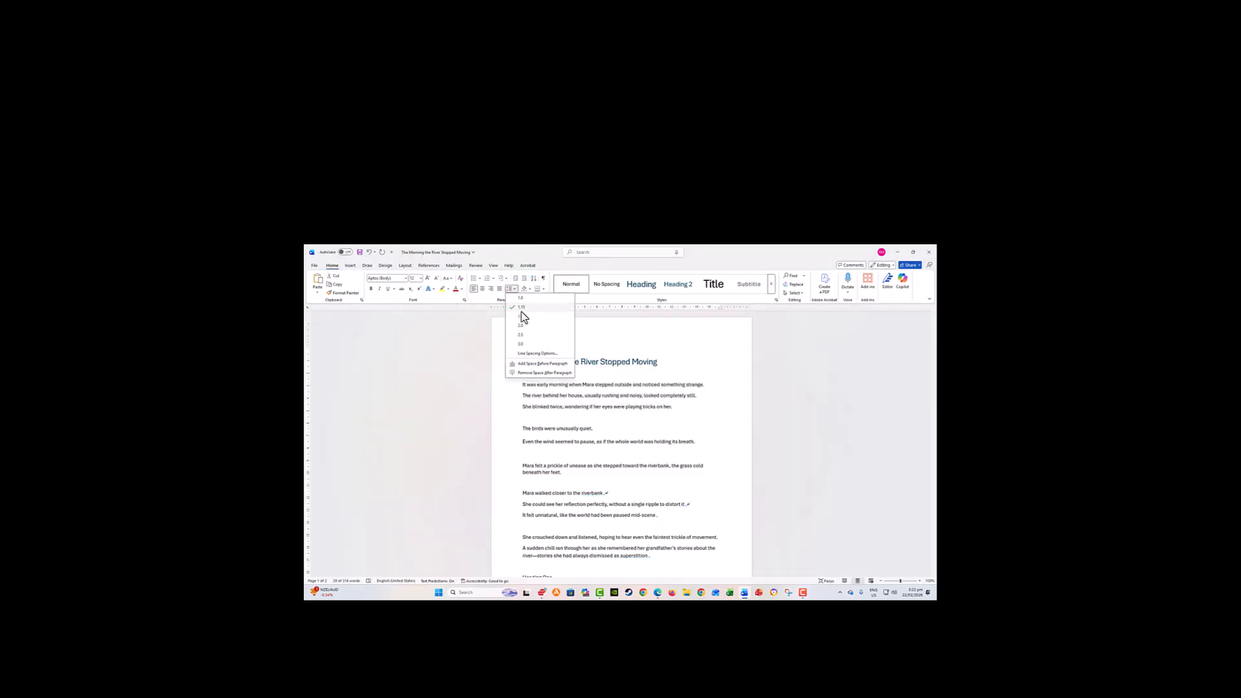
left_click(524, 316)
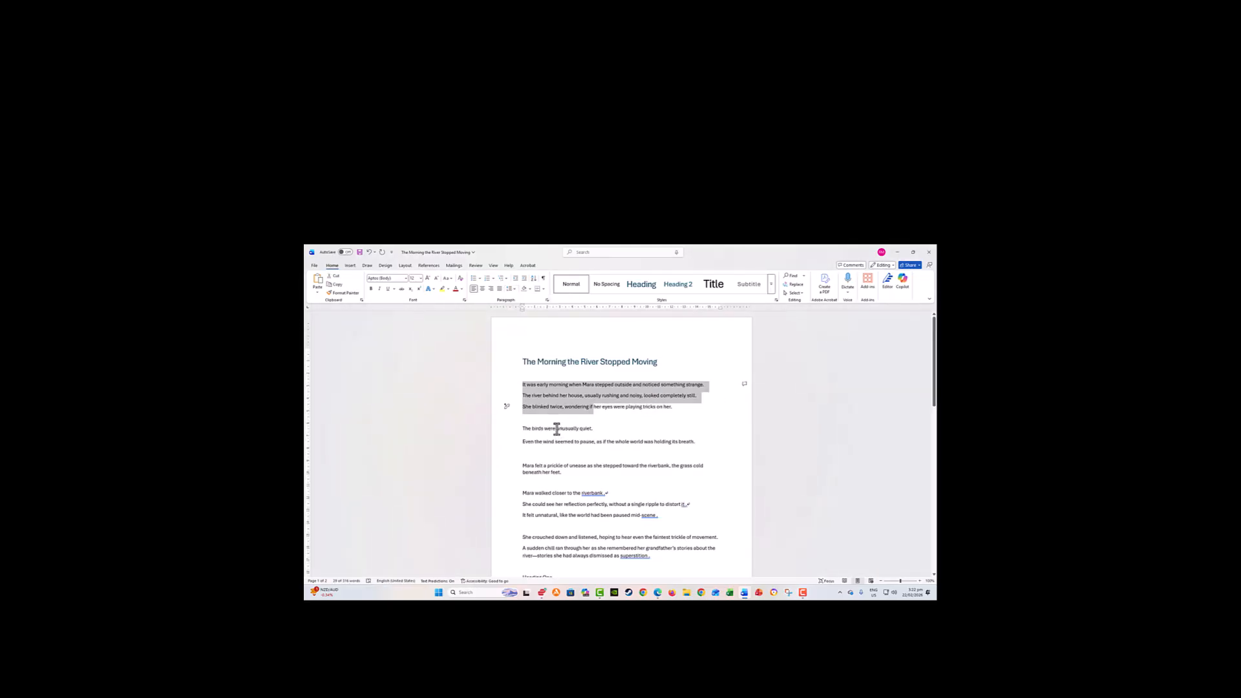
- Set the line spacing of the "The birds were unusually quiet" lines and the "Mara felt a prickle of unease" paragraph to 1.5
left_click_drag(557, 428, 573, 444)
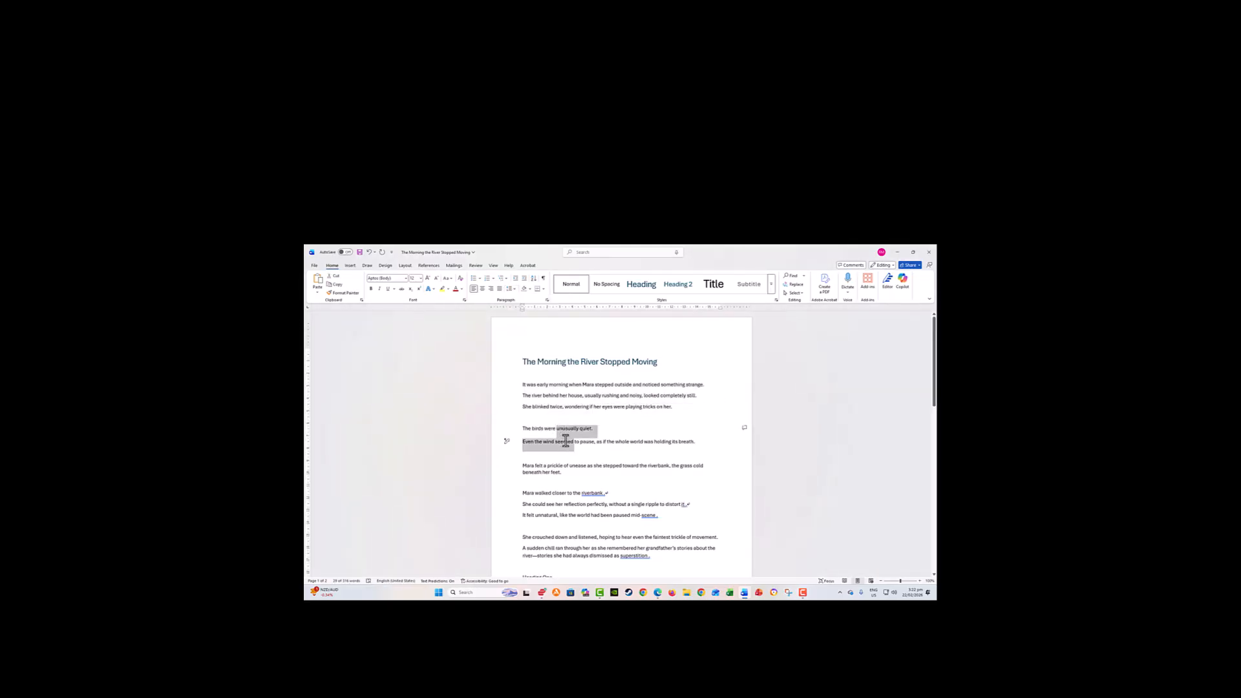
left_click(515, 288)
left_click(522, 318)
left_click_drag(542, 456, 549, 473)
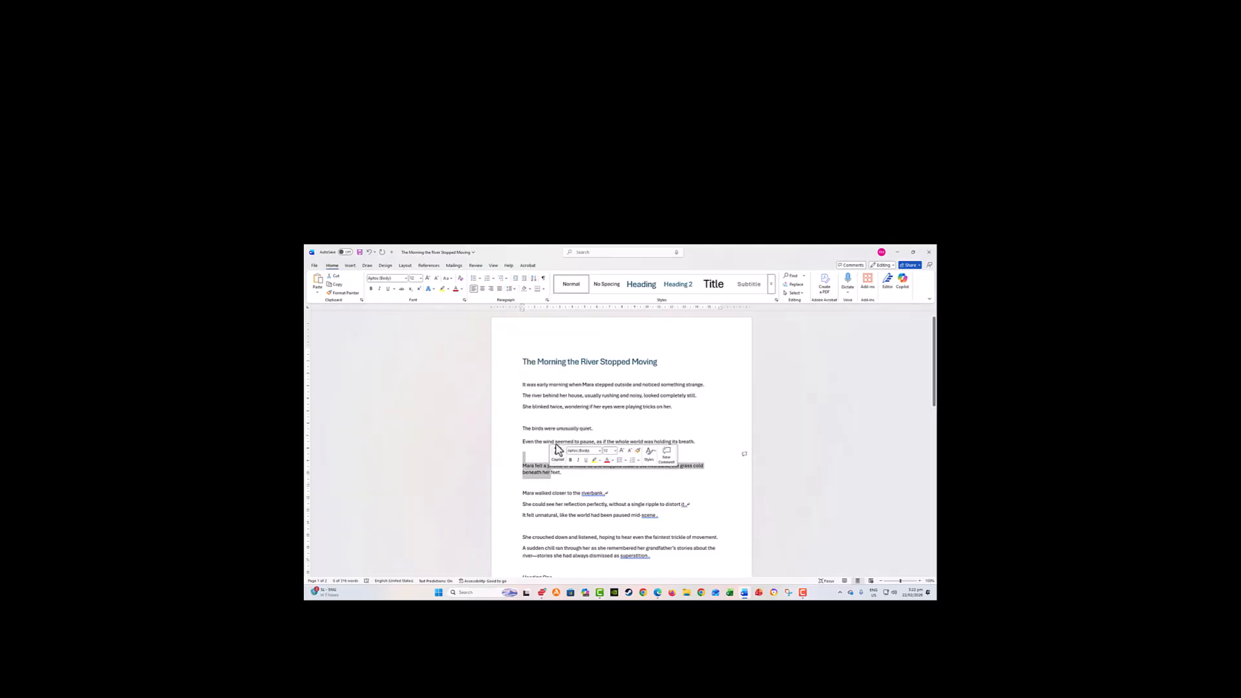
left_click(537, 470)
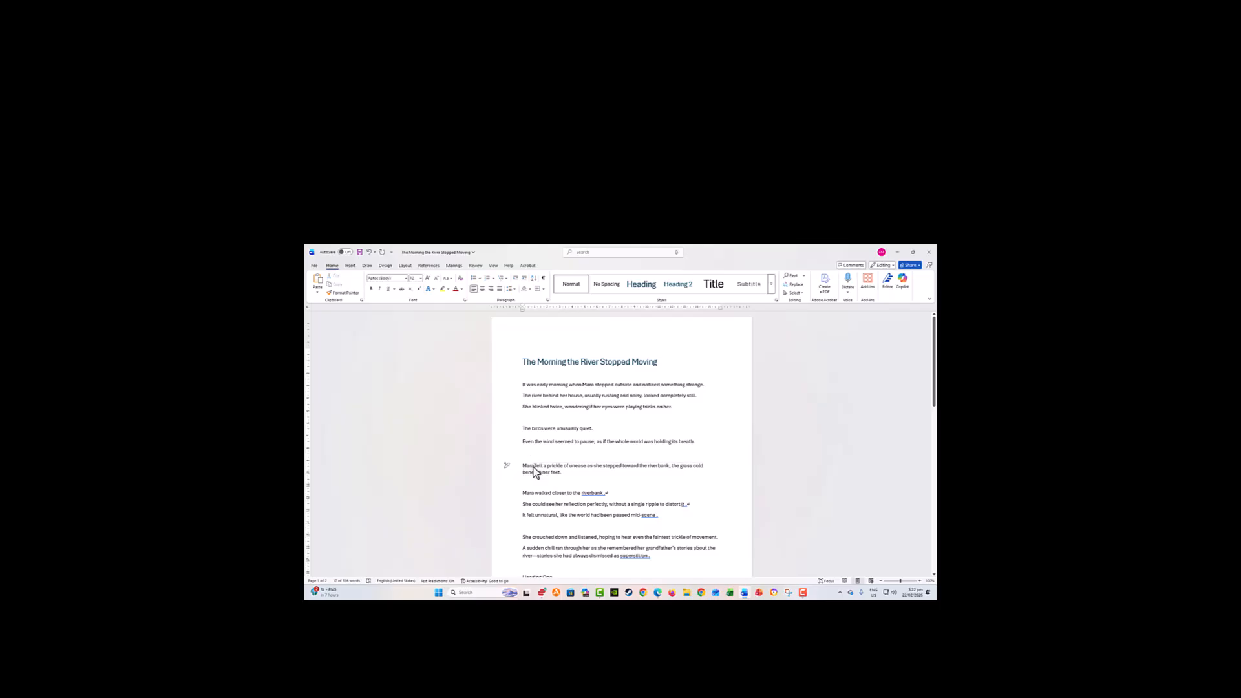
triple_click(537, 471)
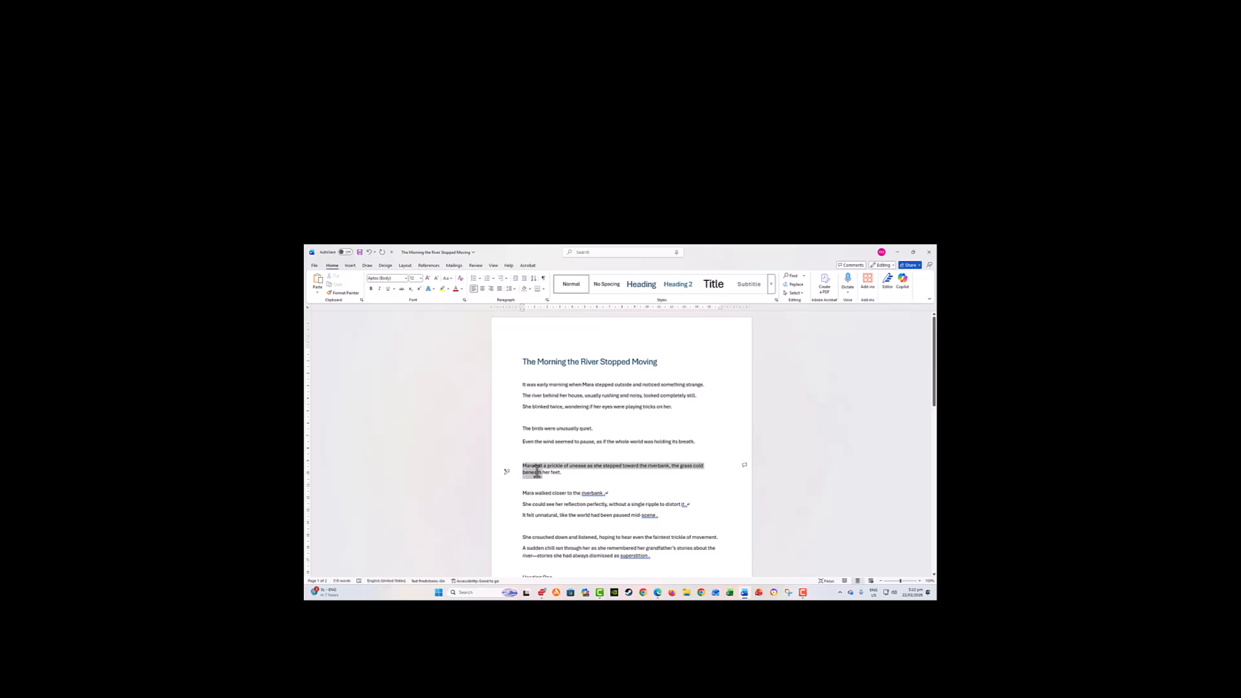
left_click(513, 289)
left_click(520, 316)
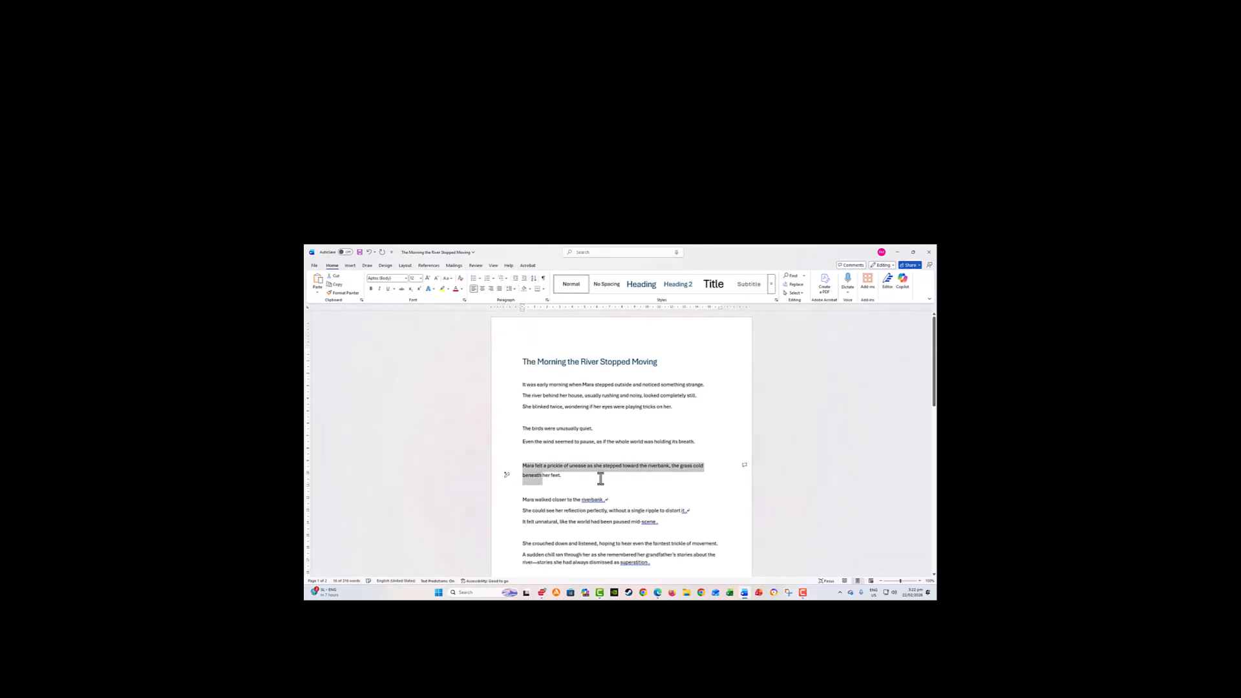
- Set the line spacing of the text from "Mara walked closer" to the "A sudden chill" paragraph to 1.15
left_click_drag(555, 500, 568, 522)
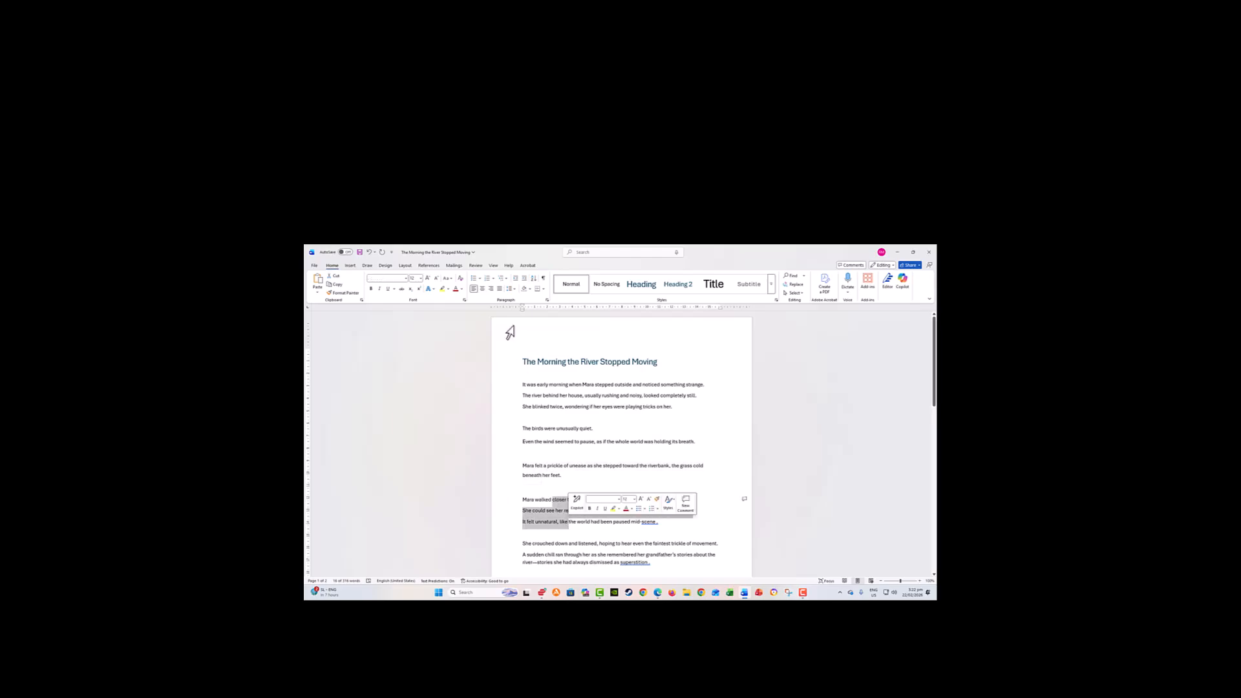
left_click(515, 290)
left_click(519, 316)
scroll(626, 431, "down", 1)
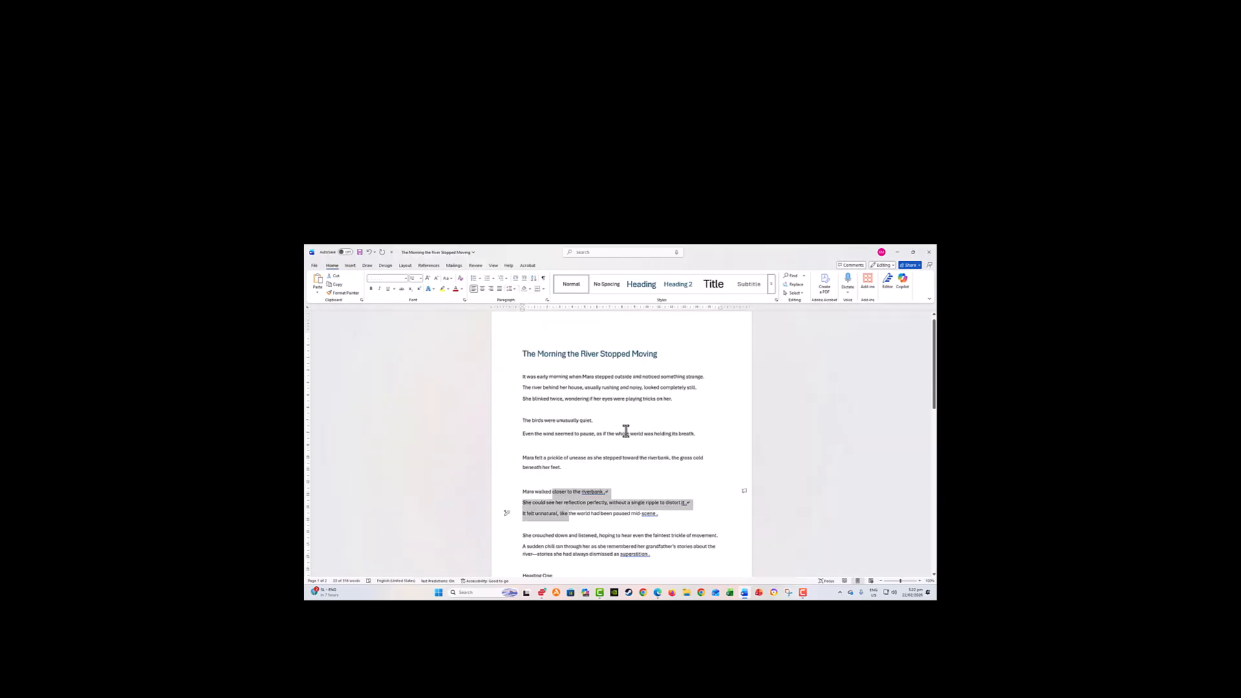
scroll(625, 431, "down", 2)
mouse_move(562, 464)
left_mouse_down()
mouse_move(557, 480)
mouse_move(572, 484)
left_mouse_up()
left_click(510, 289)
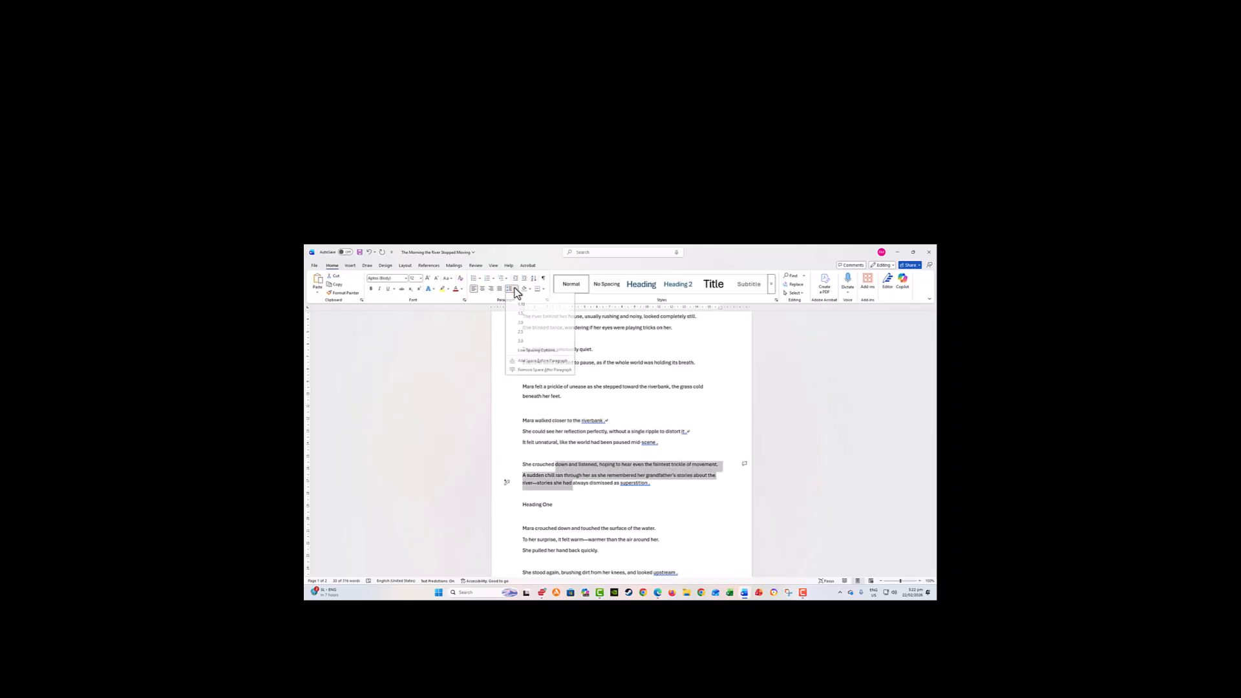
left_click(522, 309)
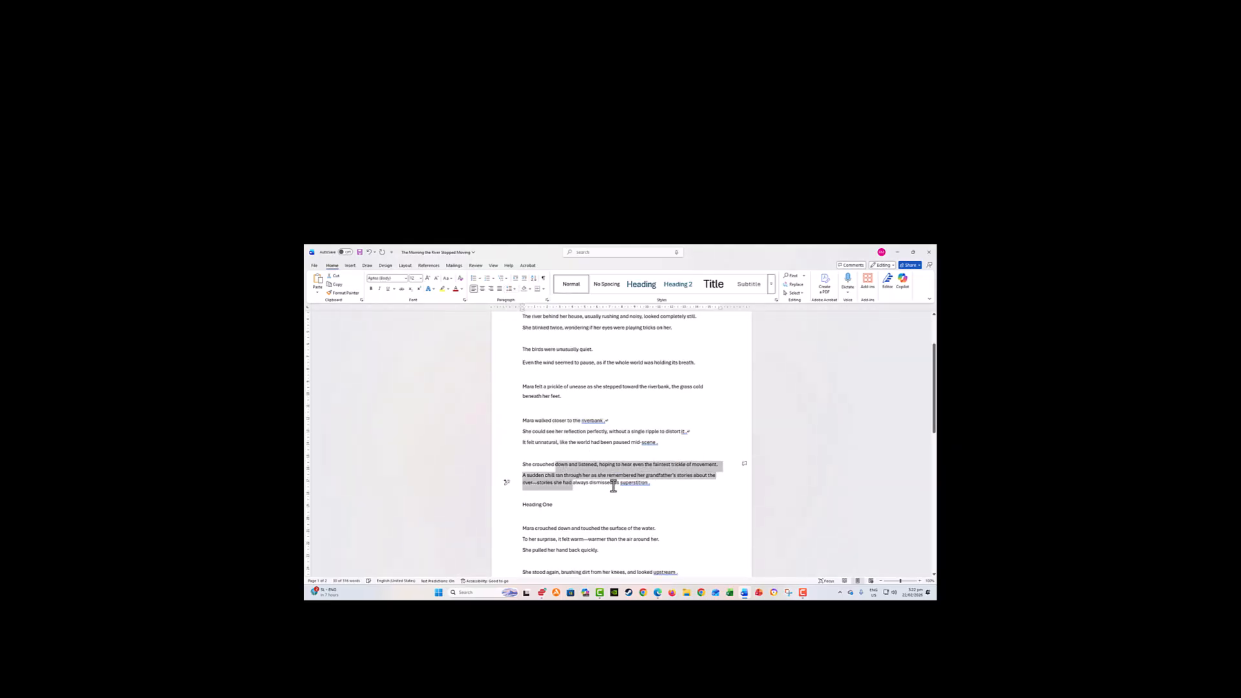
- Set the line spacing of the three lines directly under Heading One to 1.15
scroll(614, 484, "down", 2)
left_click_drag(551, 448, 569, 472)
left_click(512, 290)
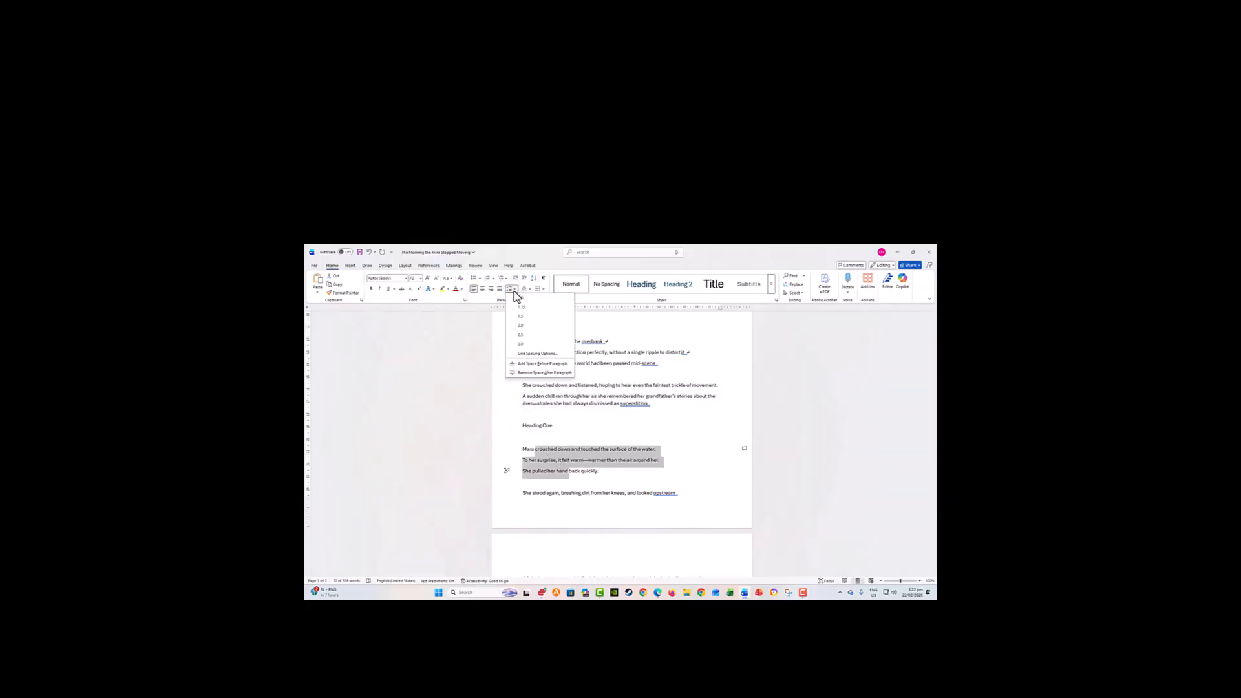
left_click(523, 313)
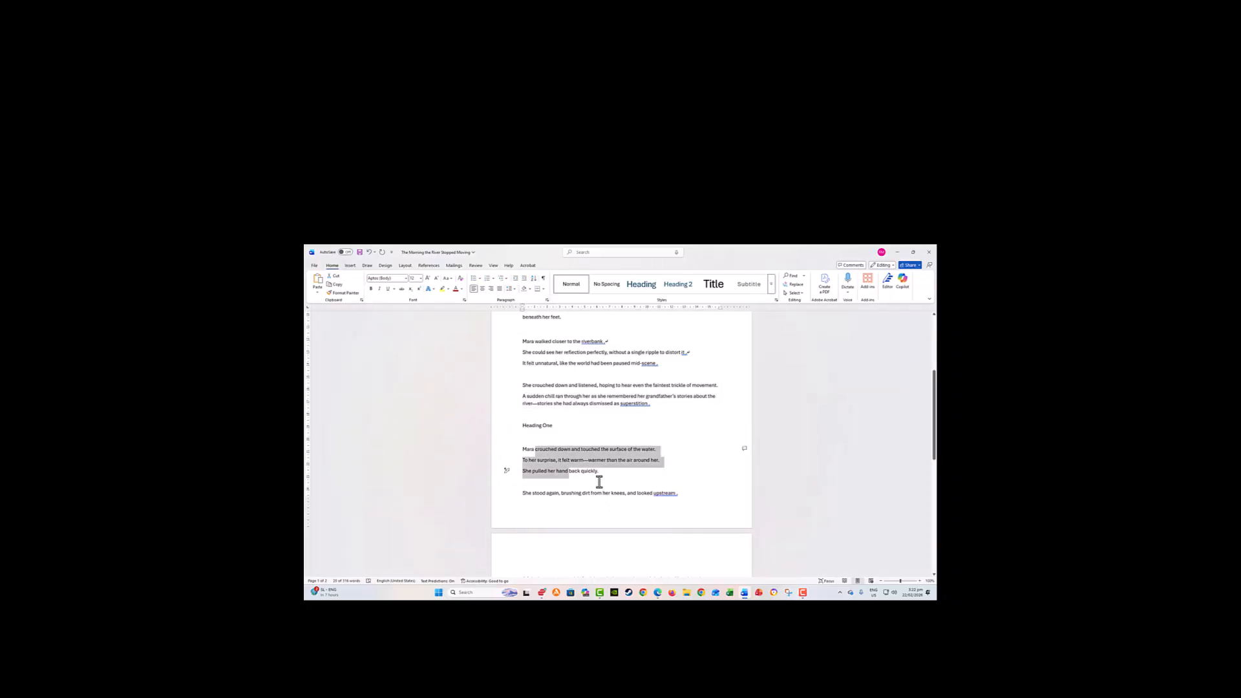
- Set the line spacing of the second-page text from "A faint humming sound" to "to freeze in place" to 1.15
scroll(599, 482, "down", 3)
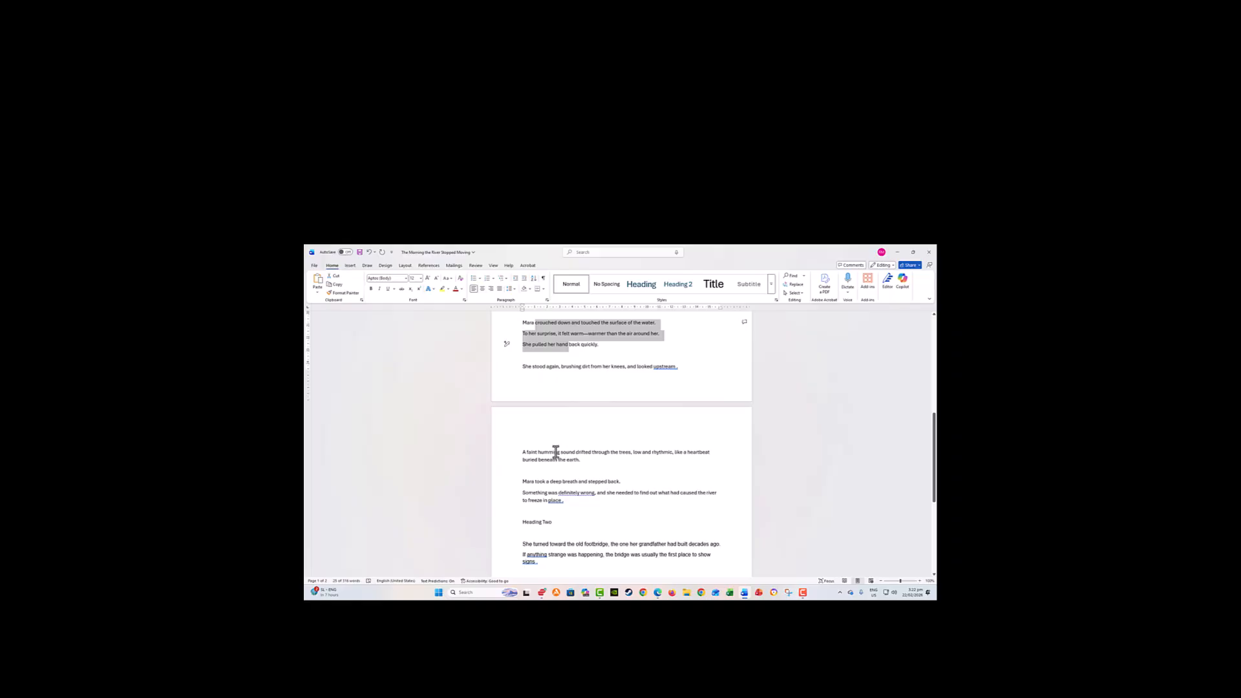
left_click_drag(556, 452, 566, 460)
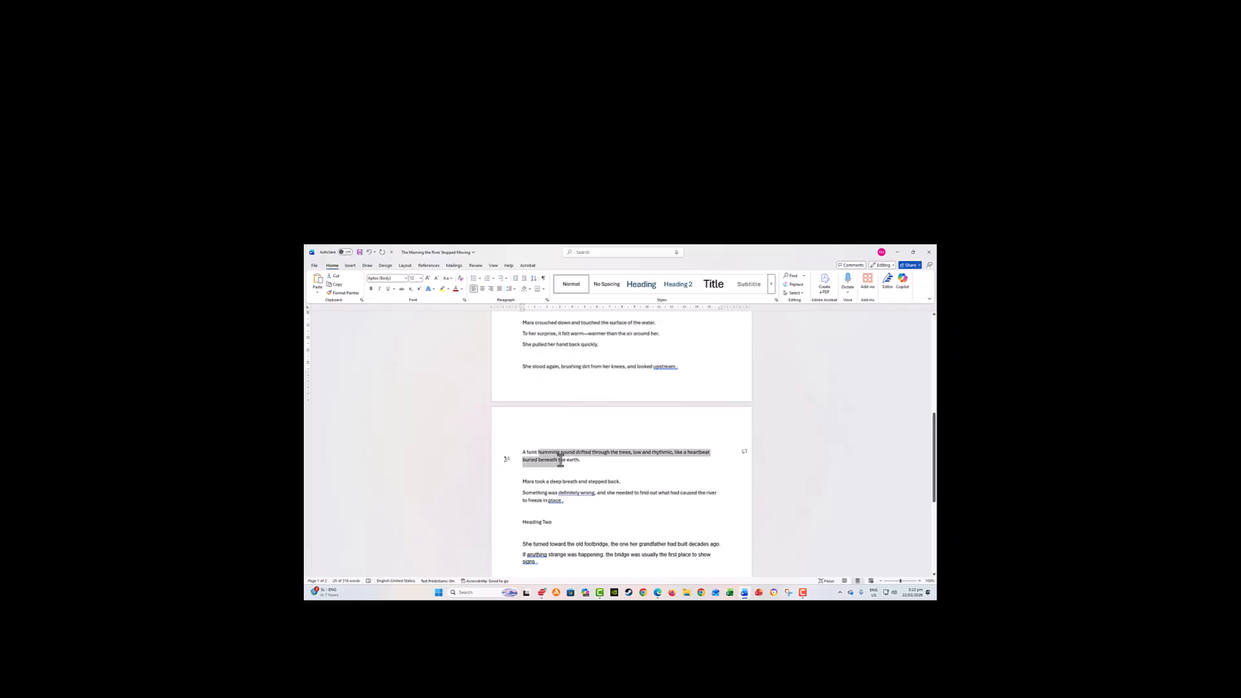
left_click(514, 292)
left_click(521, 309)
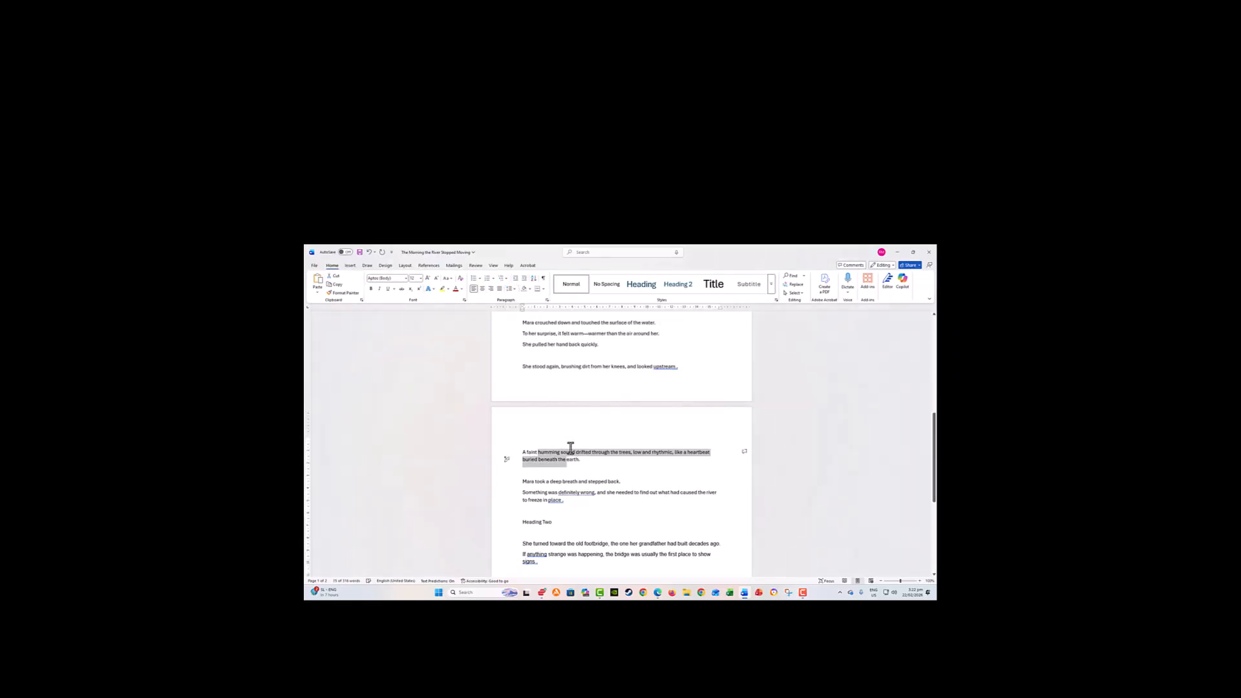
left_click_drag(562, 481, 564, 500)
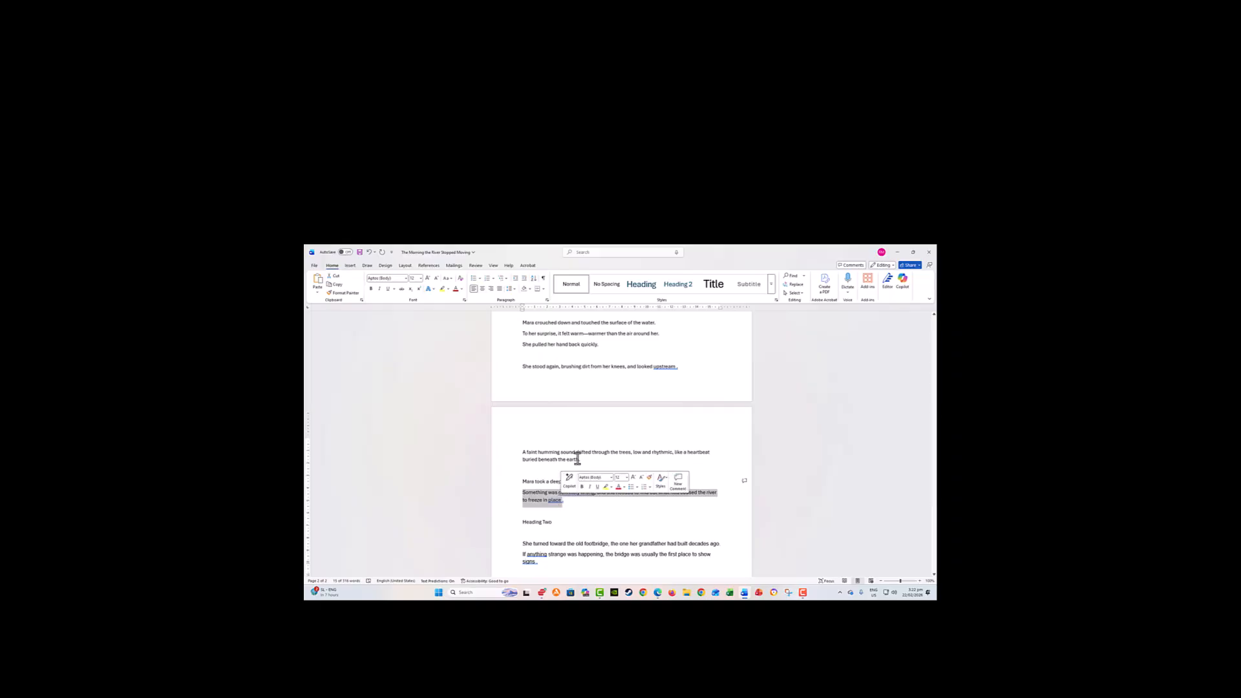
left_click(512, 289)
left_click(520, 308)
- Set the line spacing of the text under Heading Two, from "She turned toward the old footbridge" to "heavy and unbroken", to 1.15
scroll(601, 502, "down", 3)
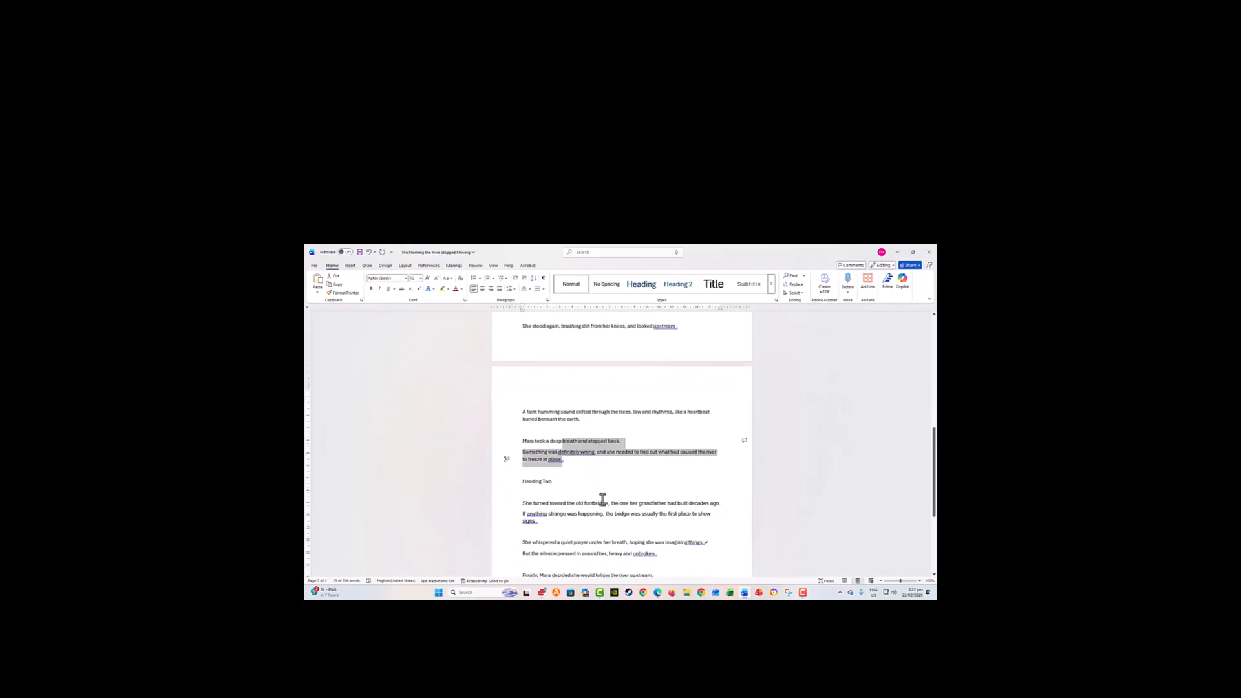
left_click_drag(541, 431, 540, 451)
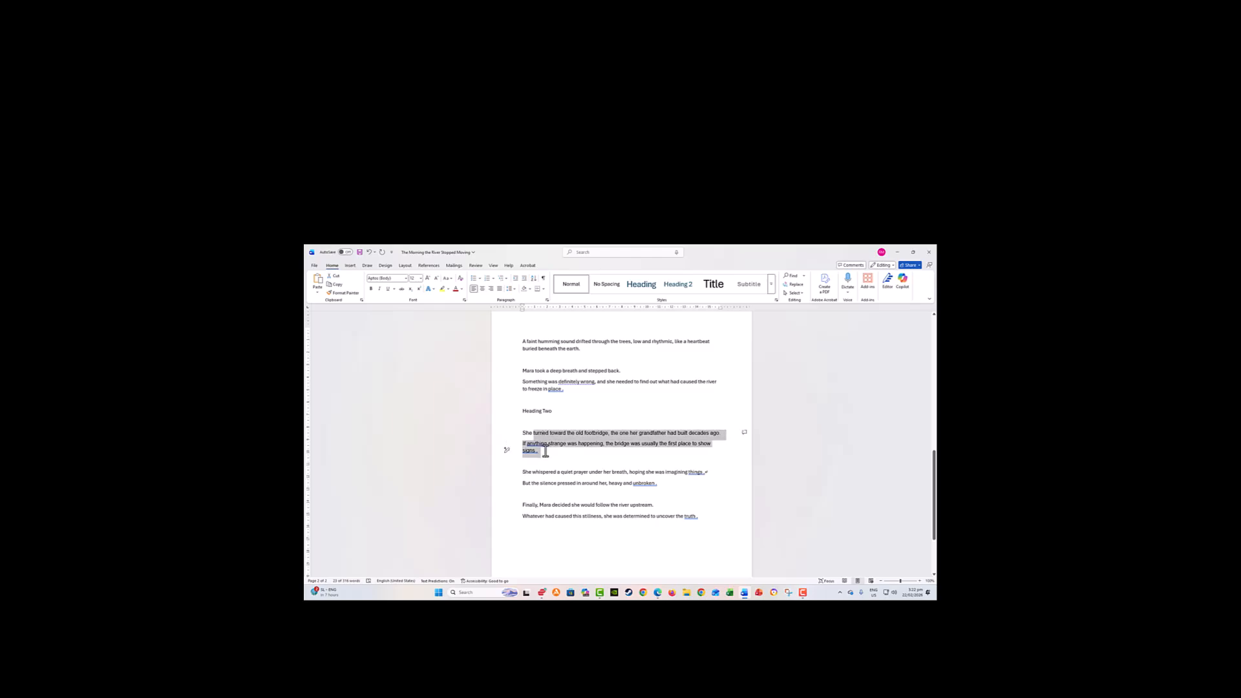
left_click(514, 290)
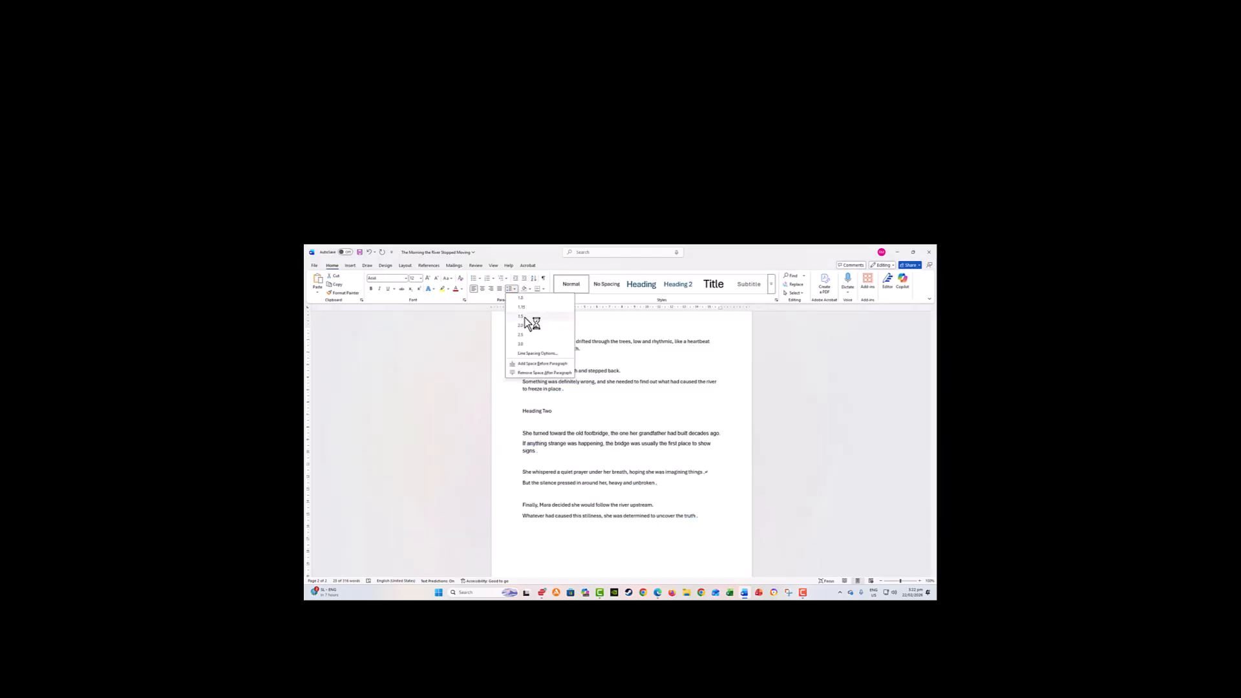
left_click(523, 312)
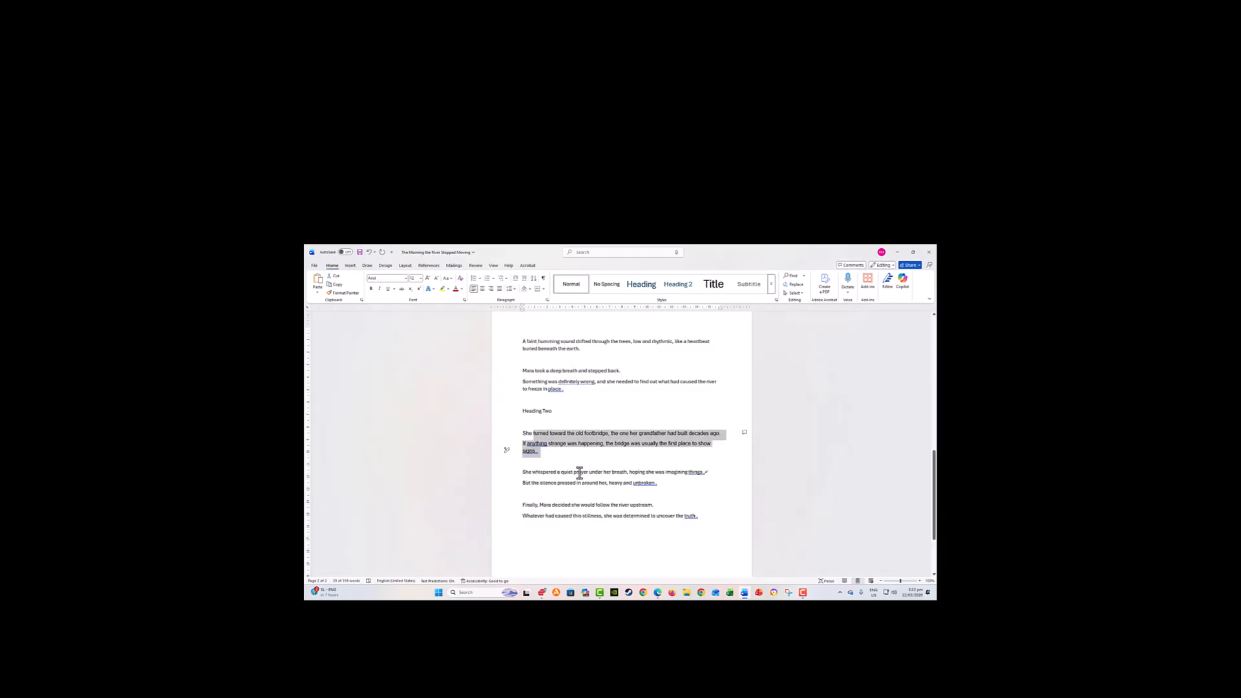
left_click_drag(574, 472, 590, 488)
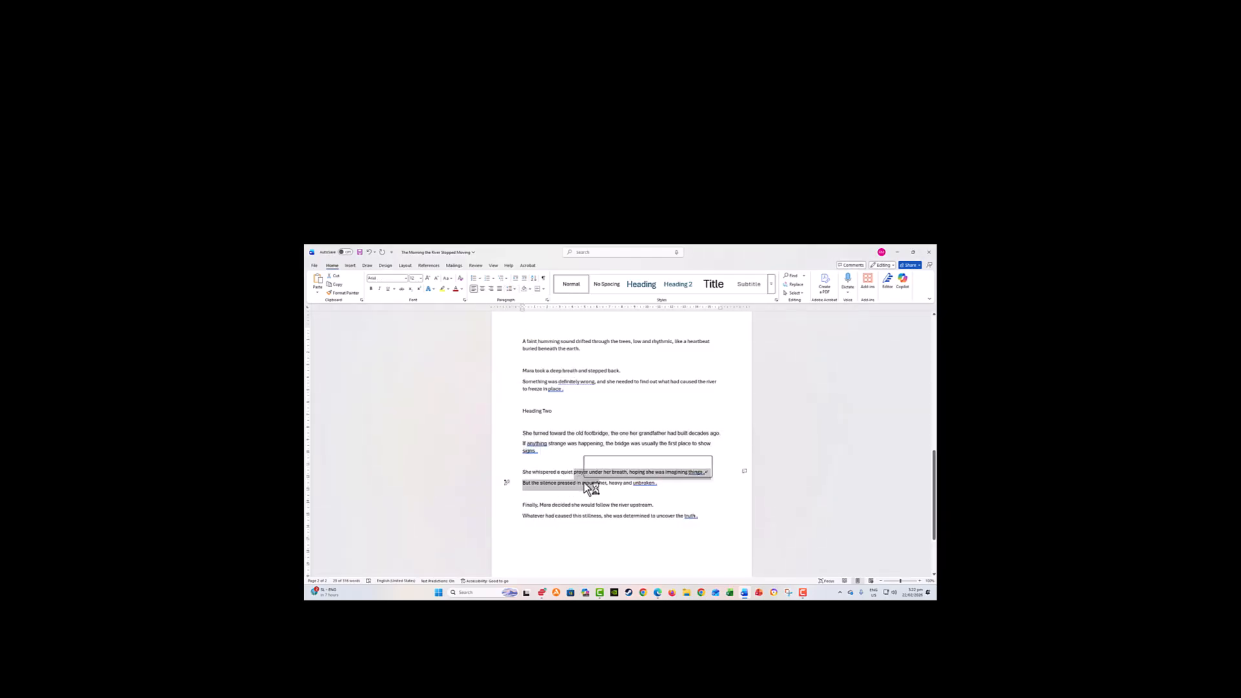
left_click(513, 289)
left_click(523, 309)
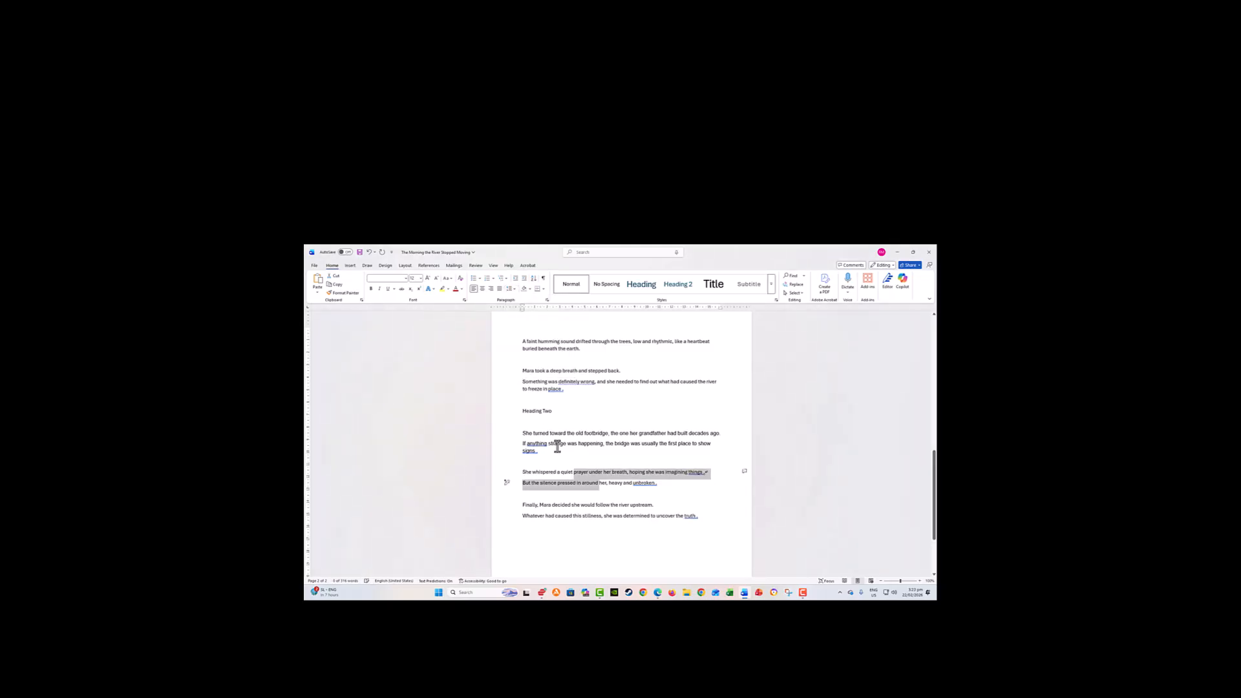
- Set the line spacing of the two closing lines of the story to 1.15
left_click_drag(580, 505, 601, 516)
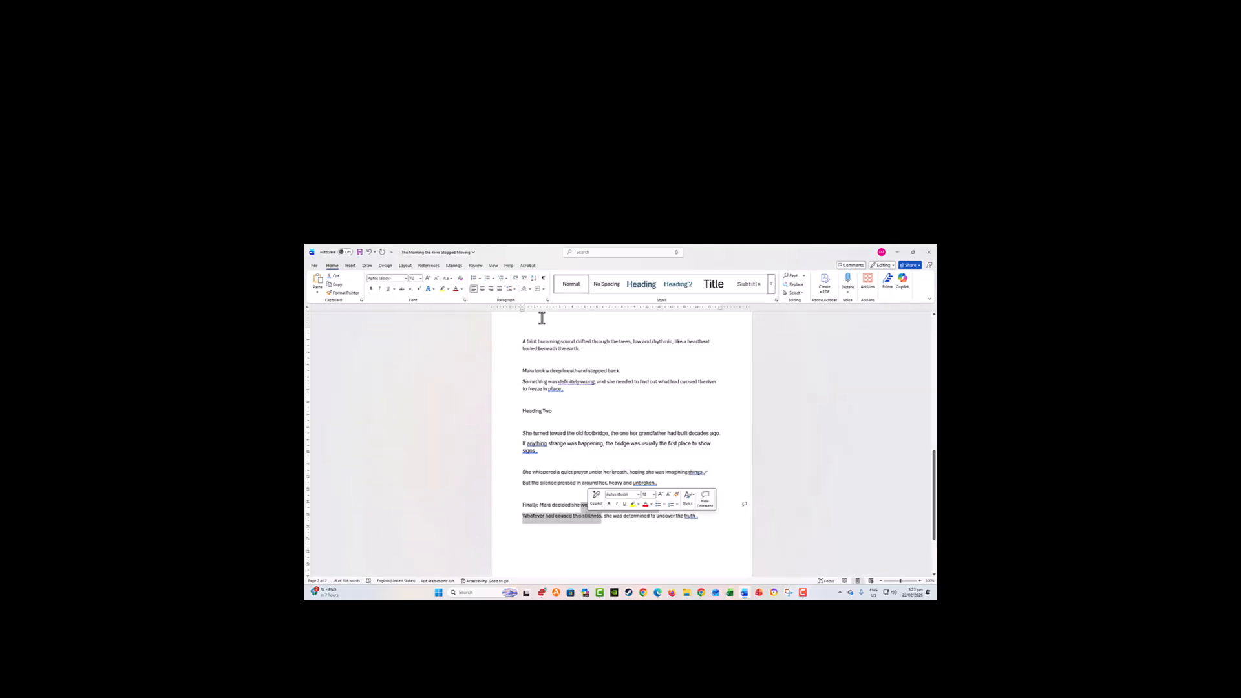
left_click(514, 289)
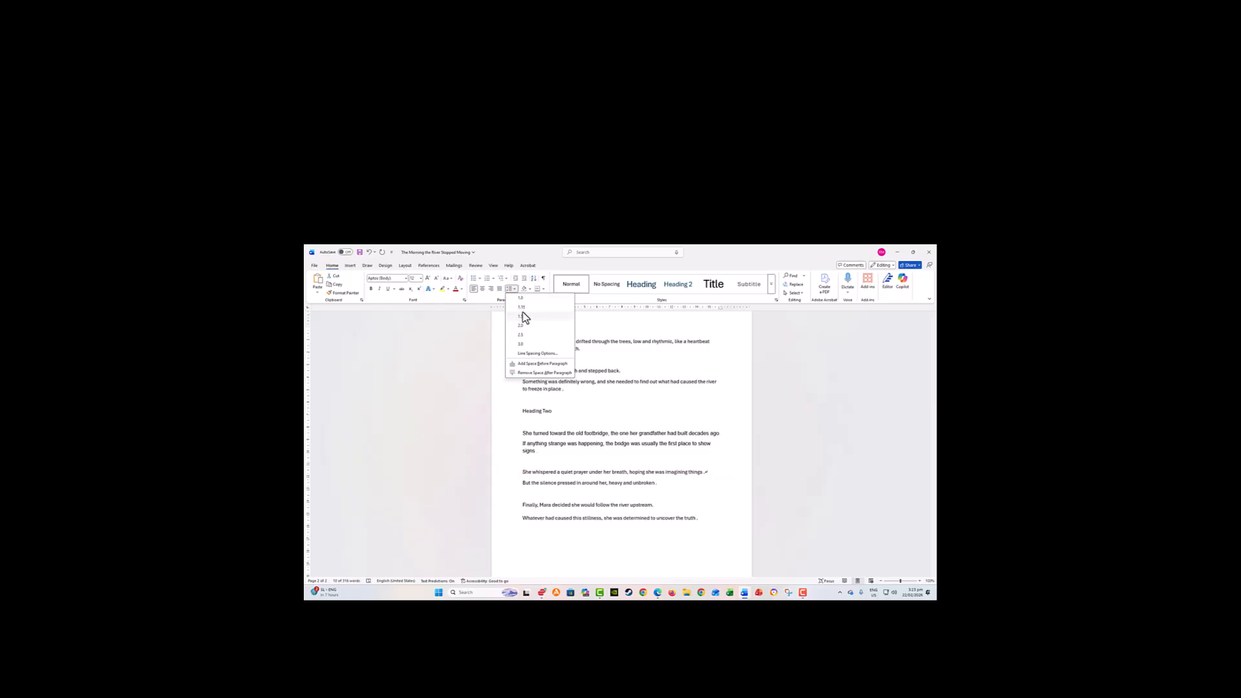
left_click(523, 308)
left_click(668, 517)
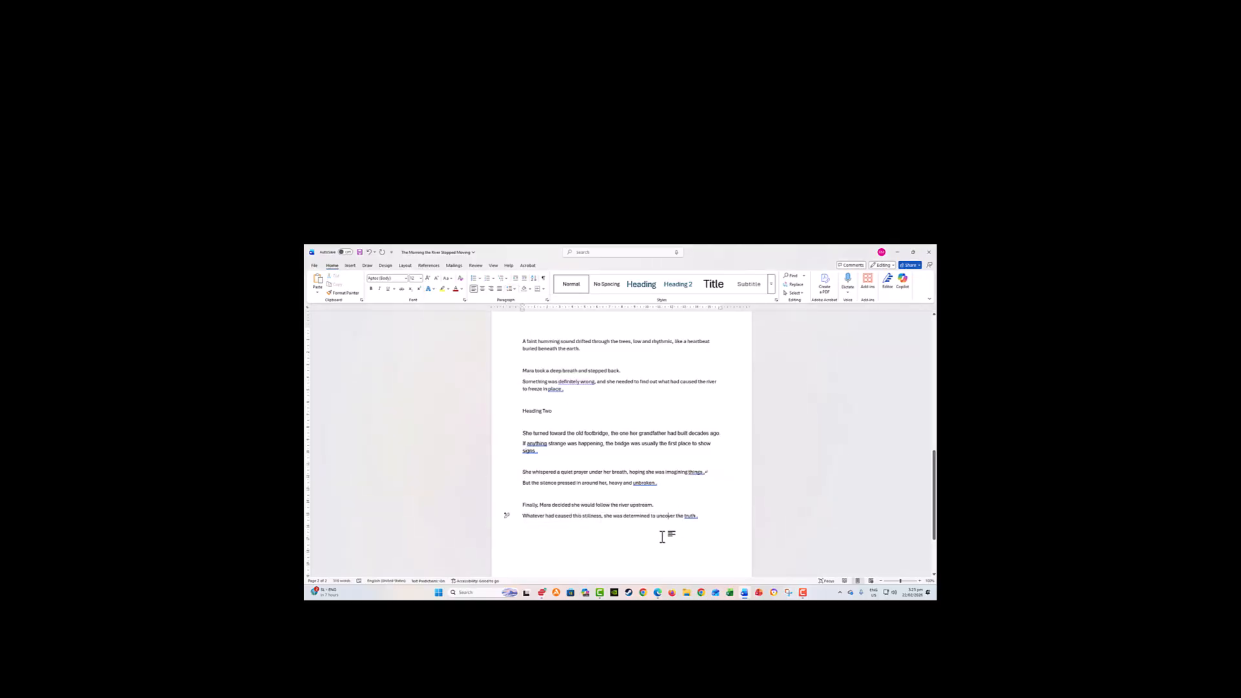
- Set the title's paragraph spacing to 6 pt before and 6 pt after
scroll(656, 515, "up", 2)
scroll(639, 482, "up", 10)
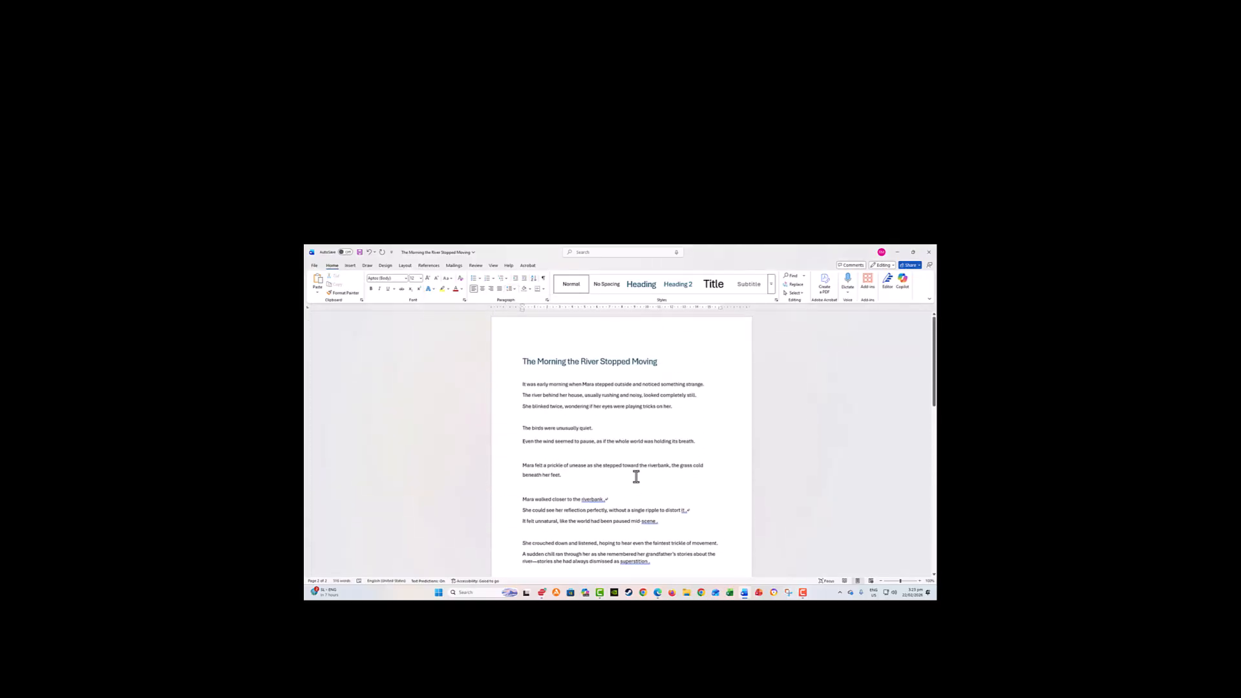
left_click(495, 365)
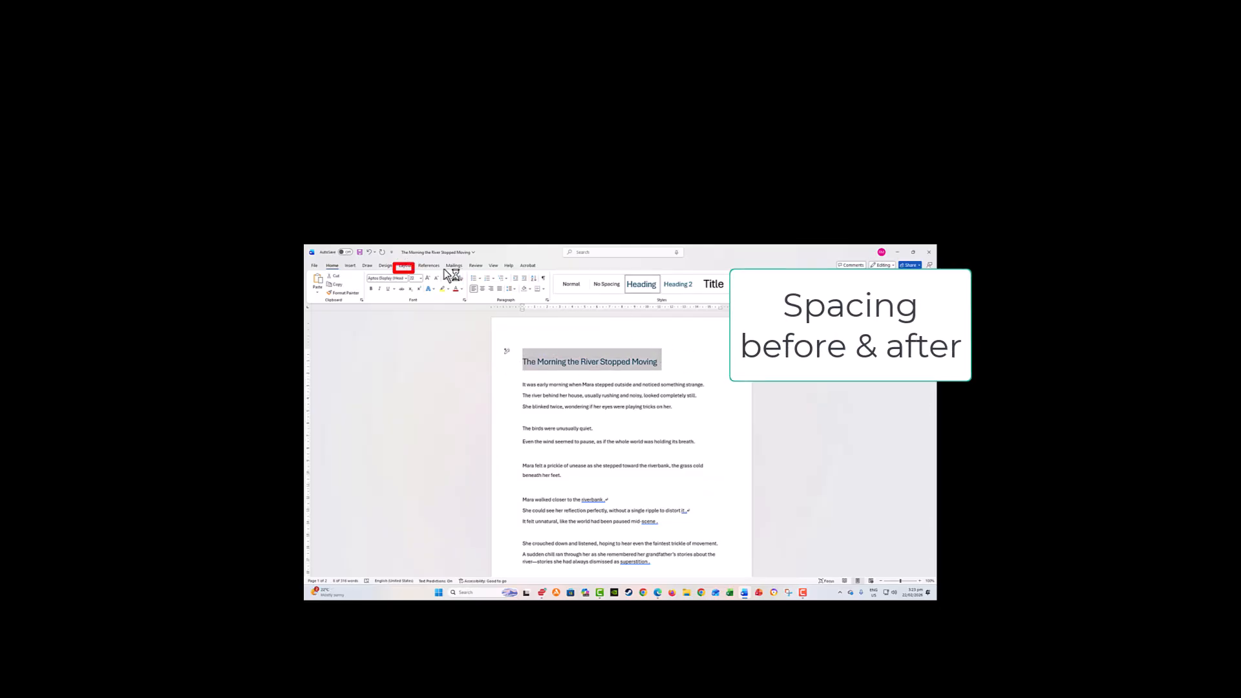
left_click(405, 265)
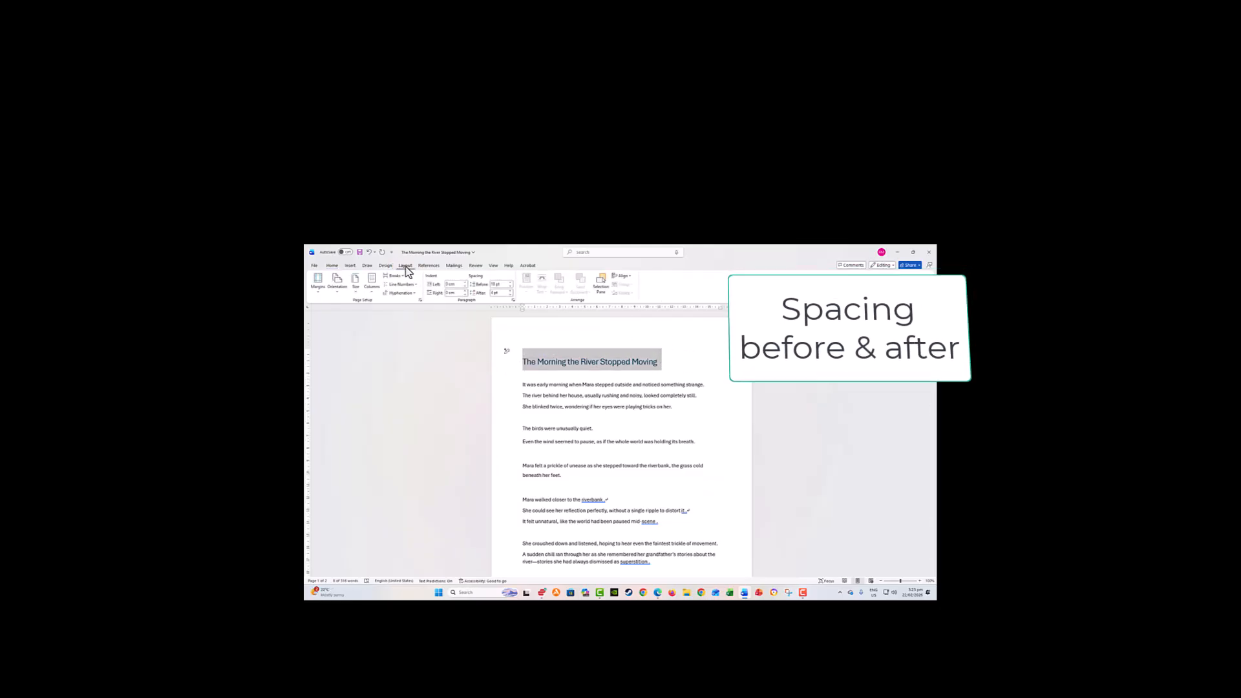
left_click(511, 287)
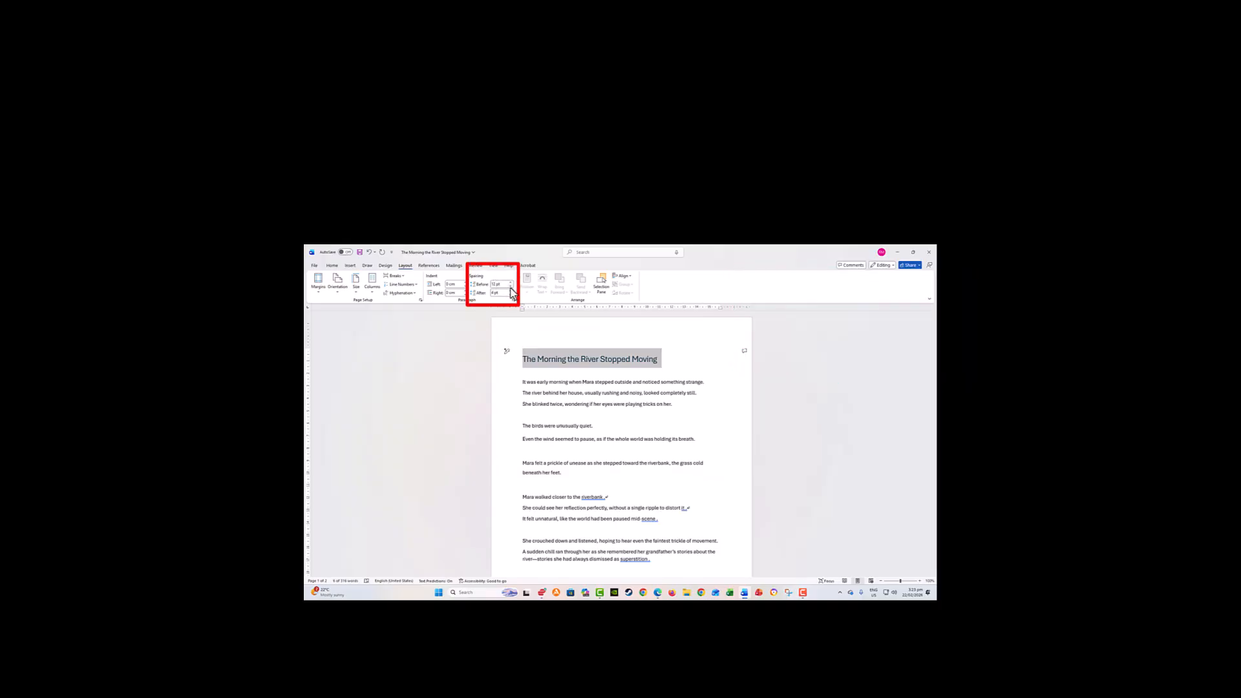
left_click(510, 287)
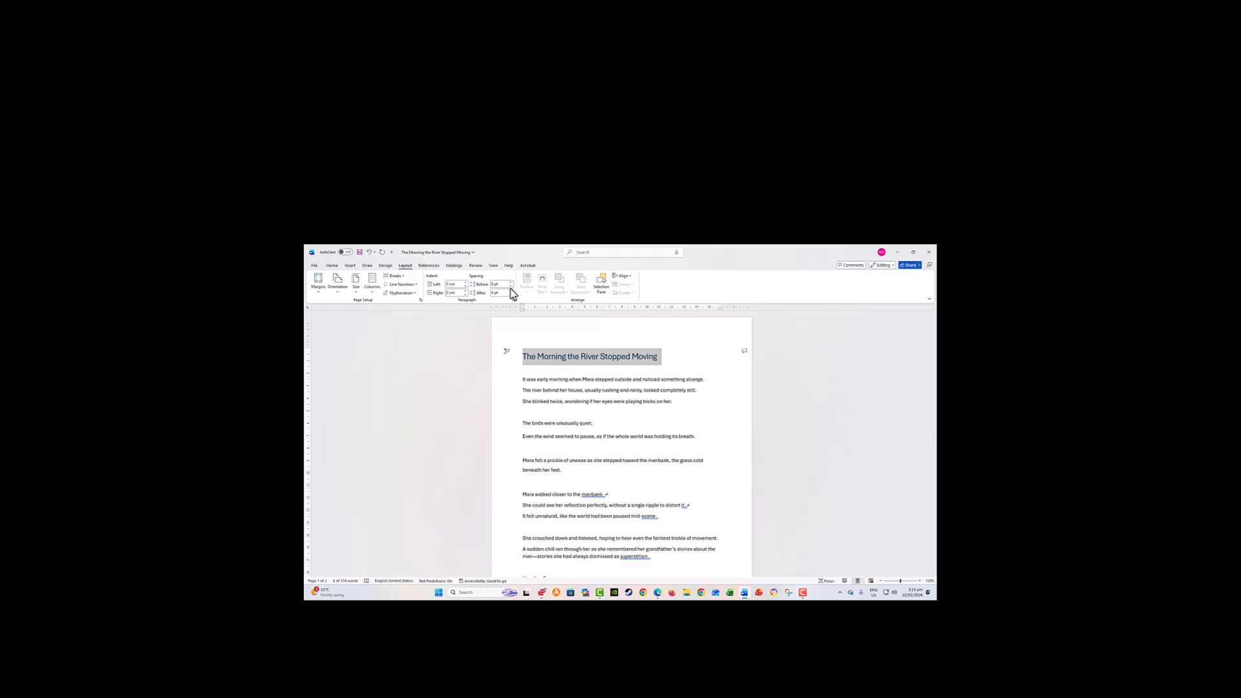
left_click(510, 290)
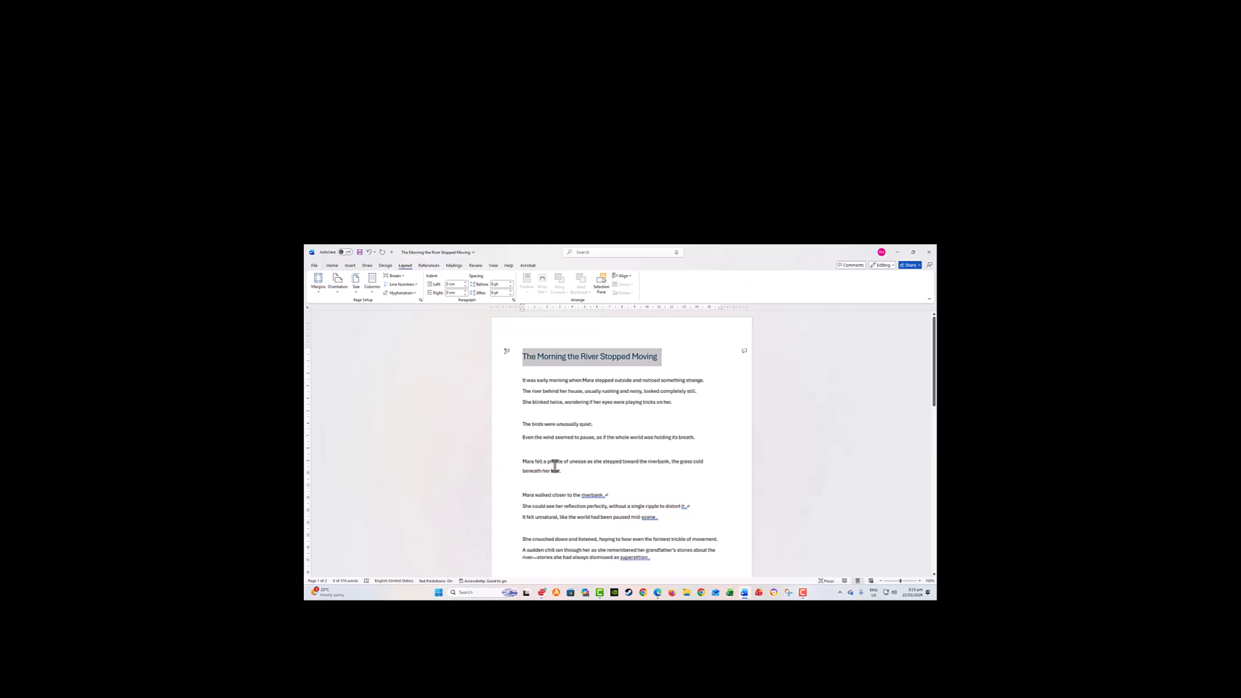
- Select the Heading One line on the first page
scroll(551, 478, "down", 3)
left_click(507, 503)
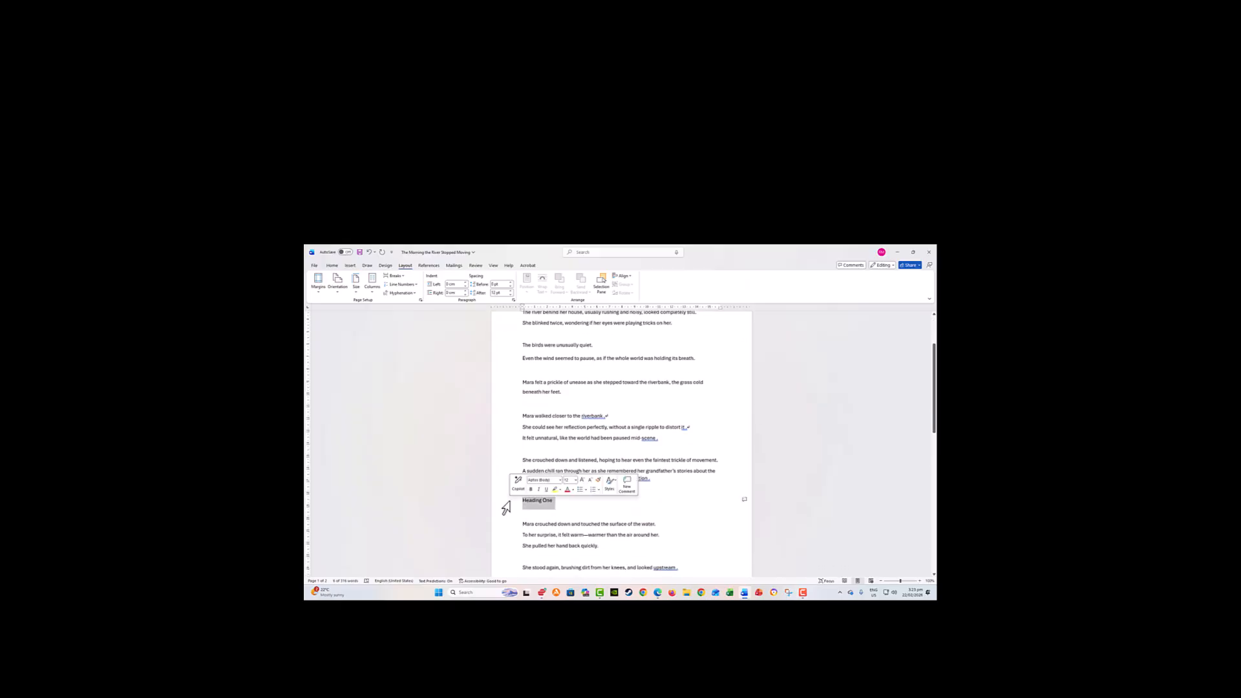
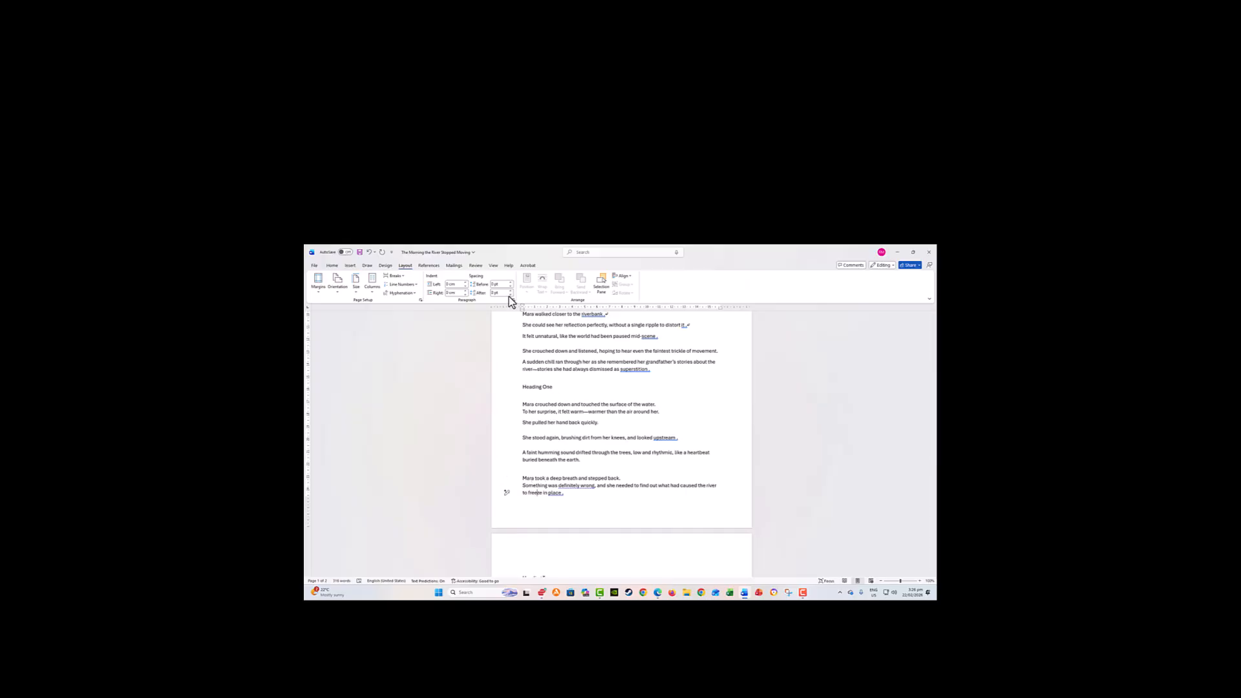
- Set the spacing after the lines from "She turned toward the old footbridge" to "signs" under Heading Two to 0 pt
scroll(595, 476, "down", 3)
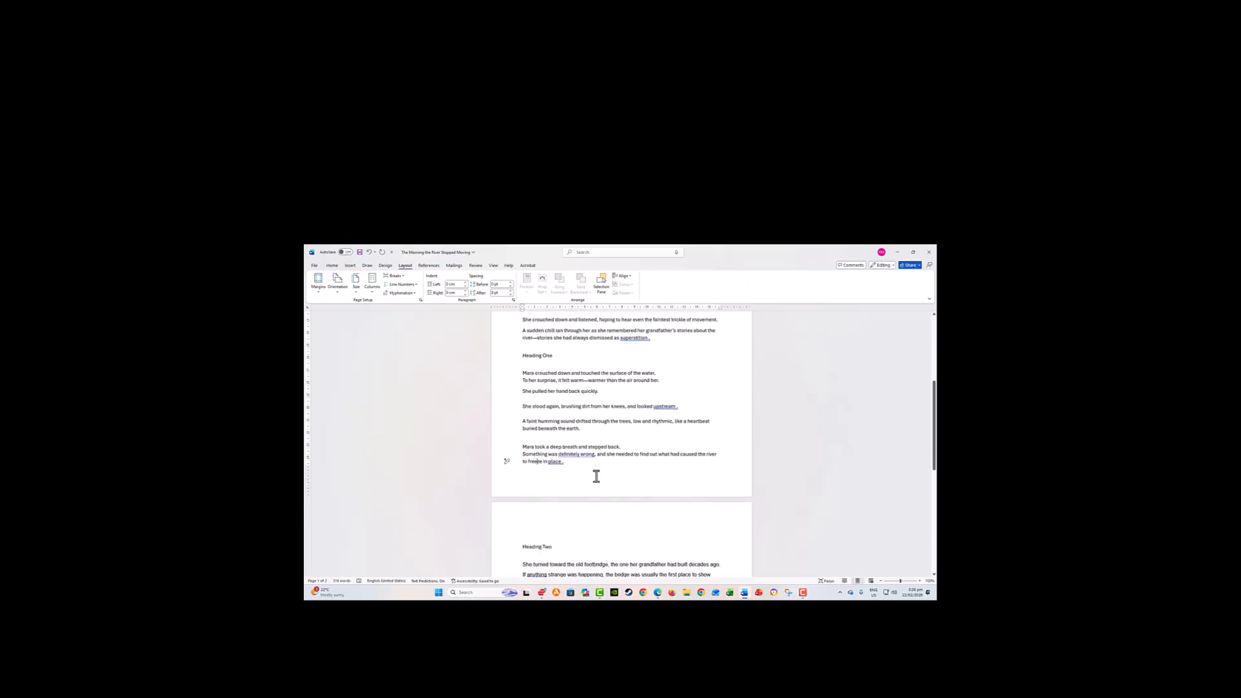
scroll(595, 476, "down", 2)
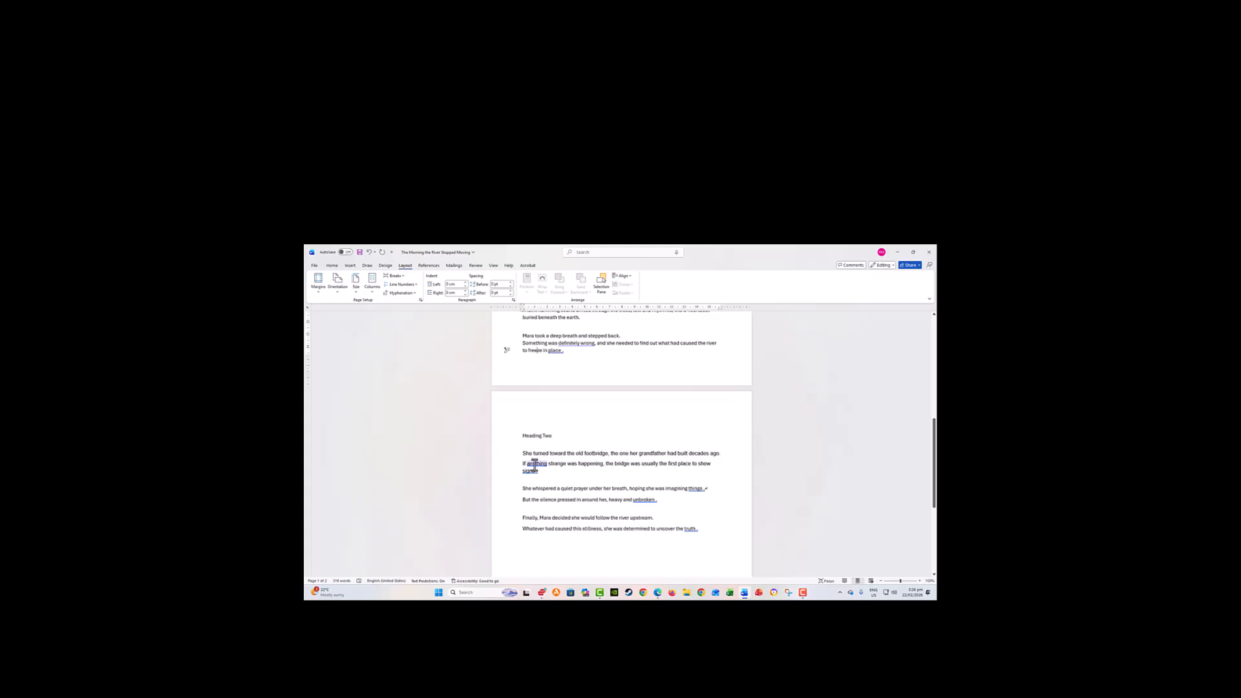
left_click(534, 454)
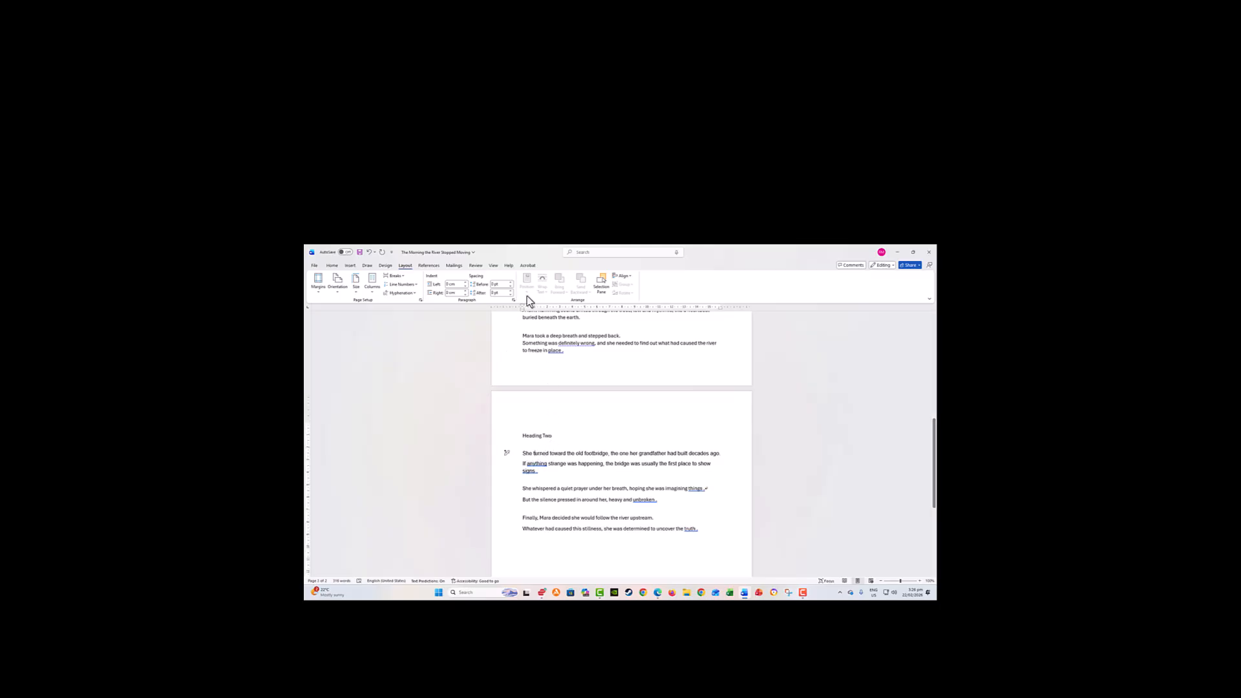
left_click(510, 295)
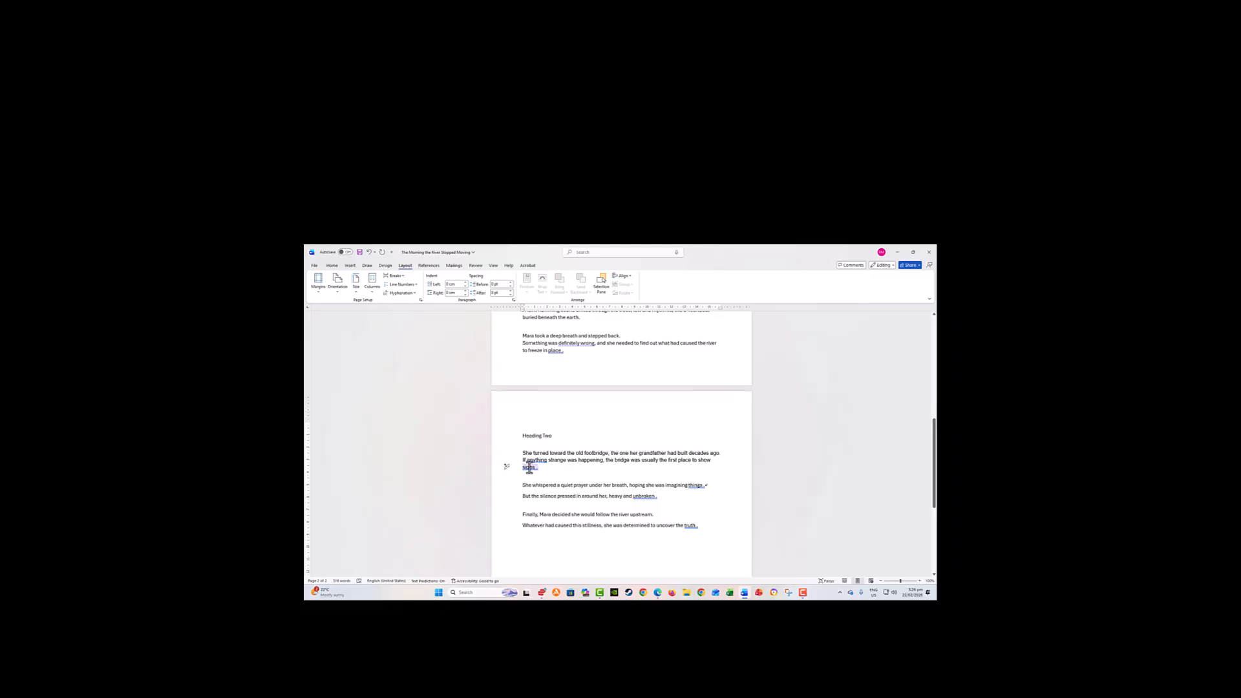
left_click(510, 294)
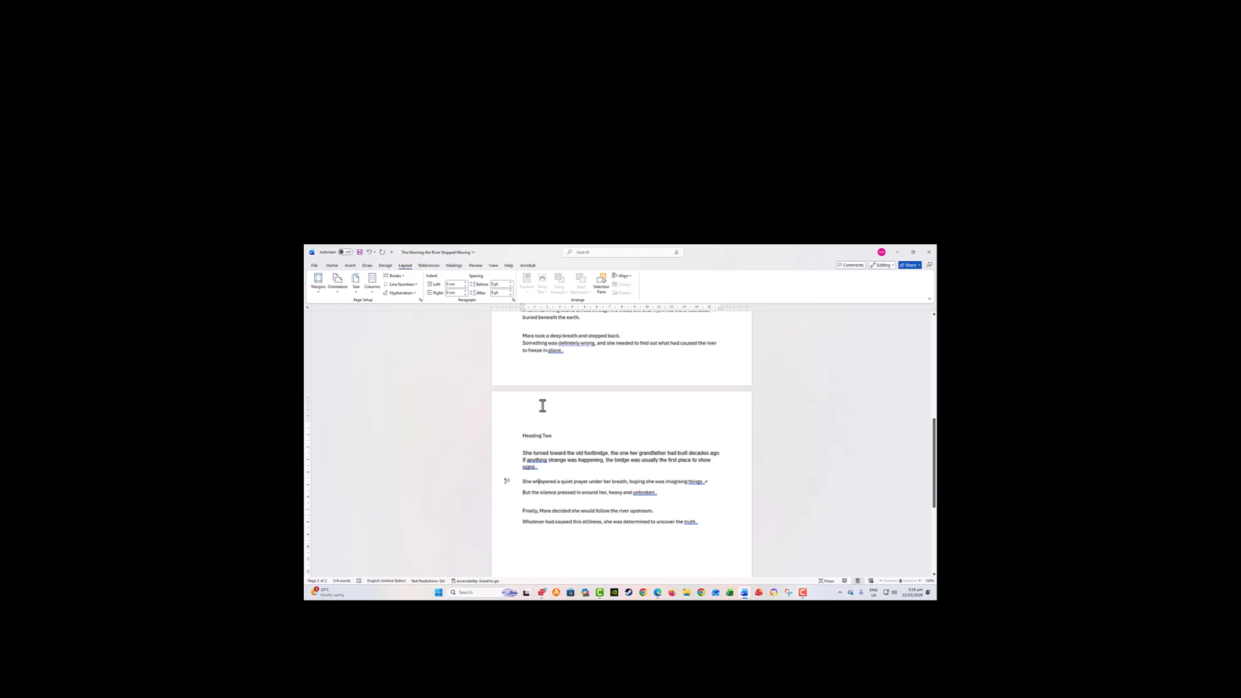
- Set the spacing after to 0 pt for "She whispered a quiet prayer", "But the silence pressed in" and the line starting "Finally"
left_click(511, 294)
left_click(537, 489)
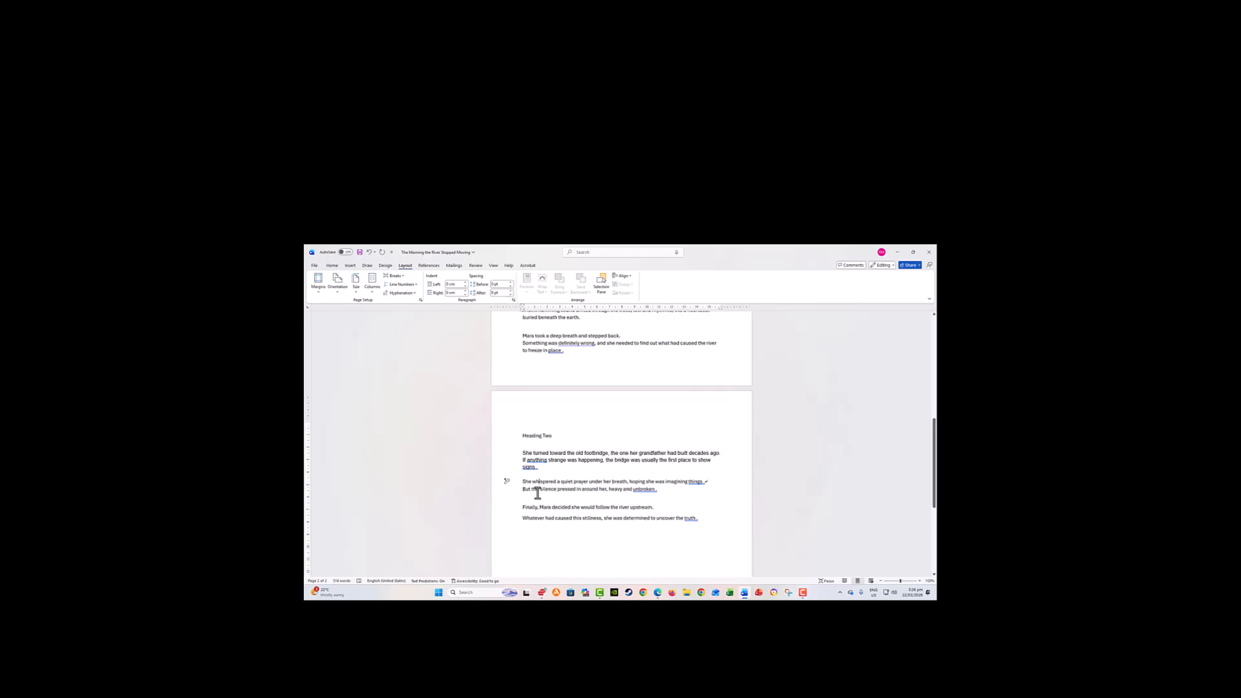
left_click(510, 295)
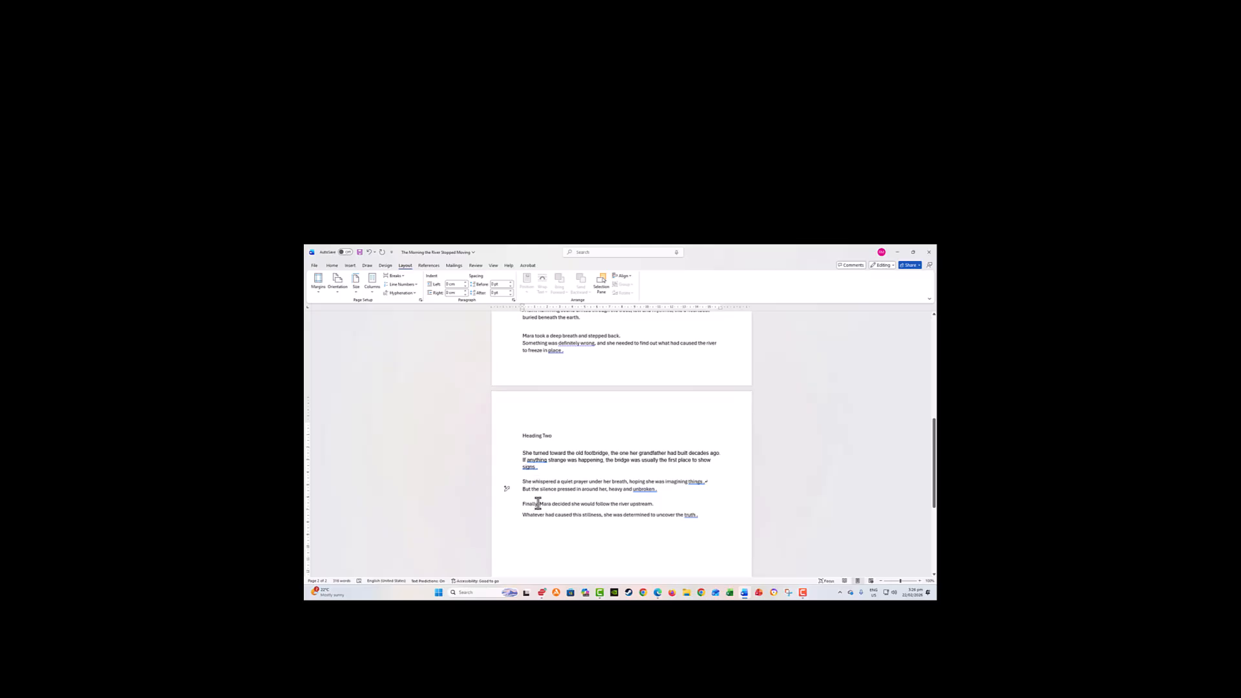
left_click(537, 504)
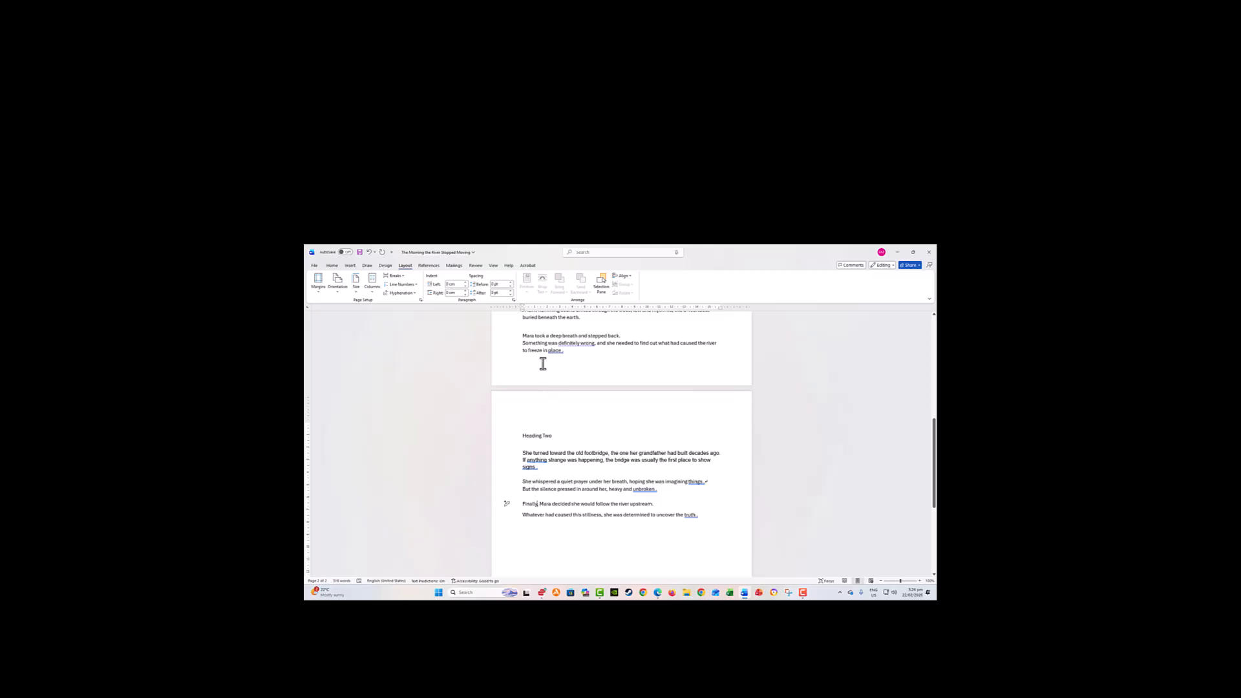
left_click(509, 294)
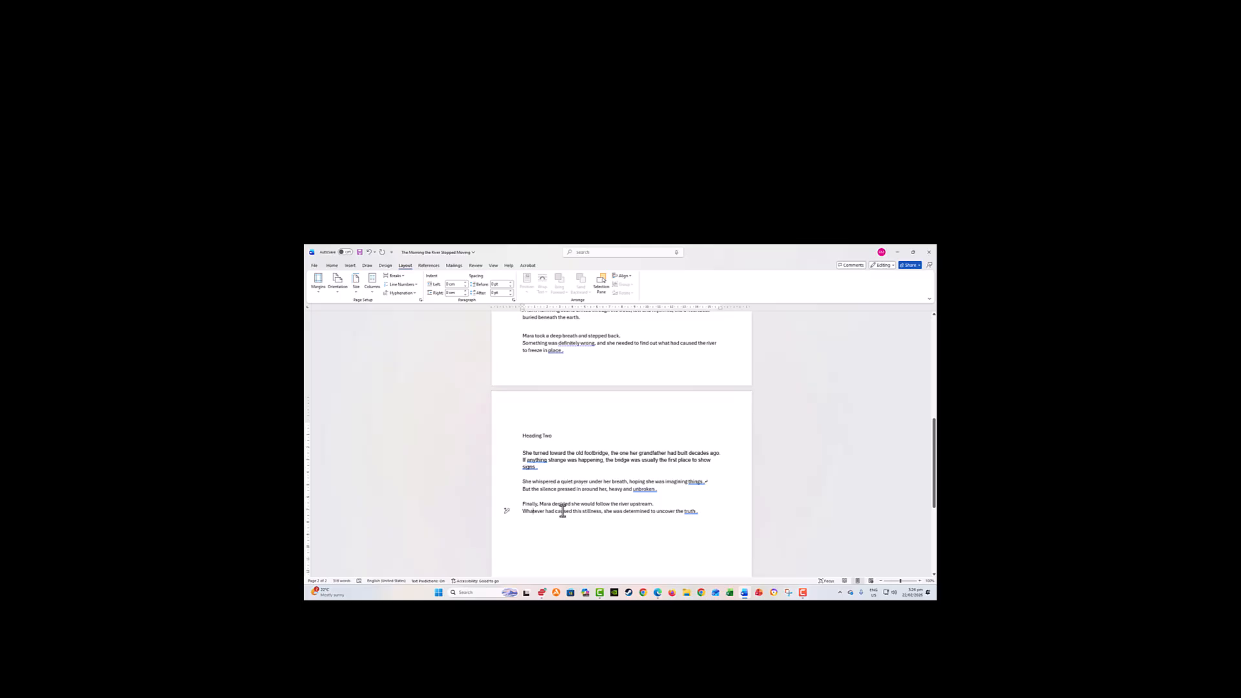
- Apply 1.15 line spacing to the passage from "She turned toward the old footbridge" to "signs" under Heading Two
left_click_drag(549, 511, 544, 453)
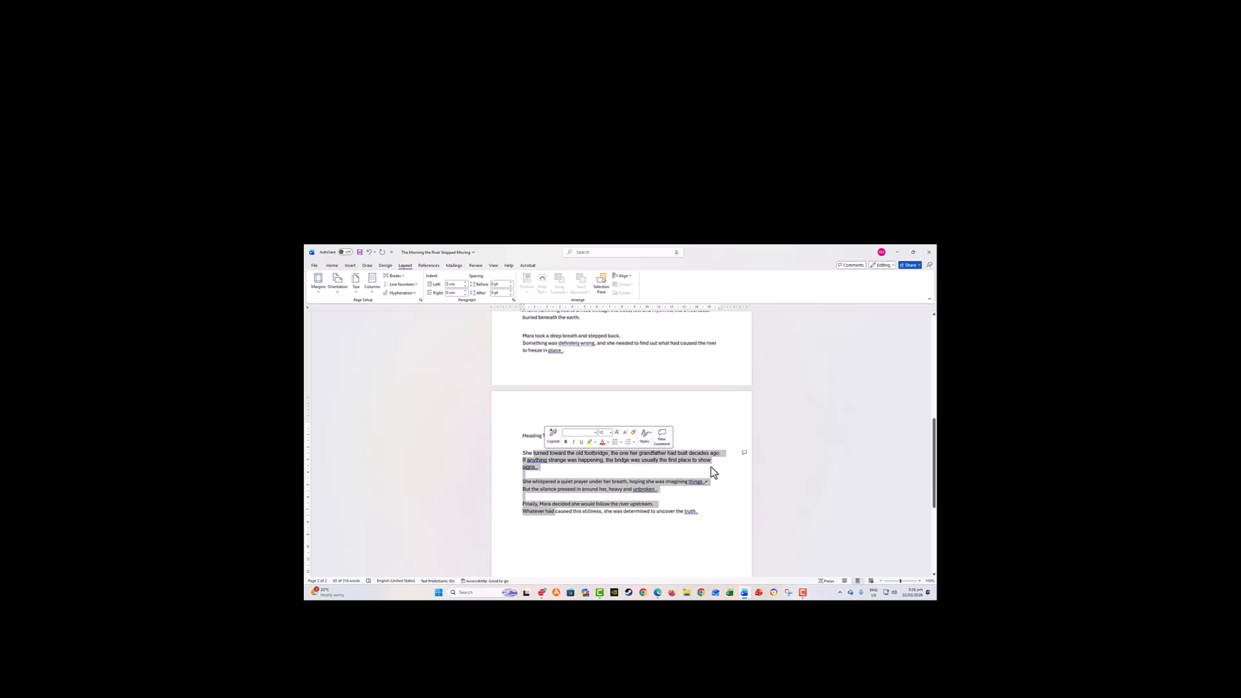
left_click(582, 460)
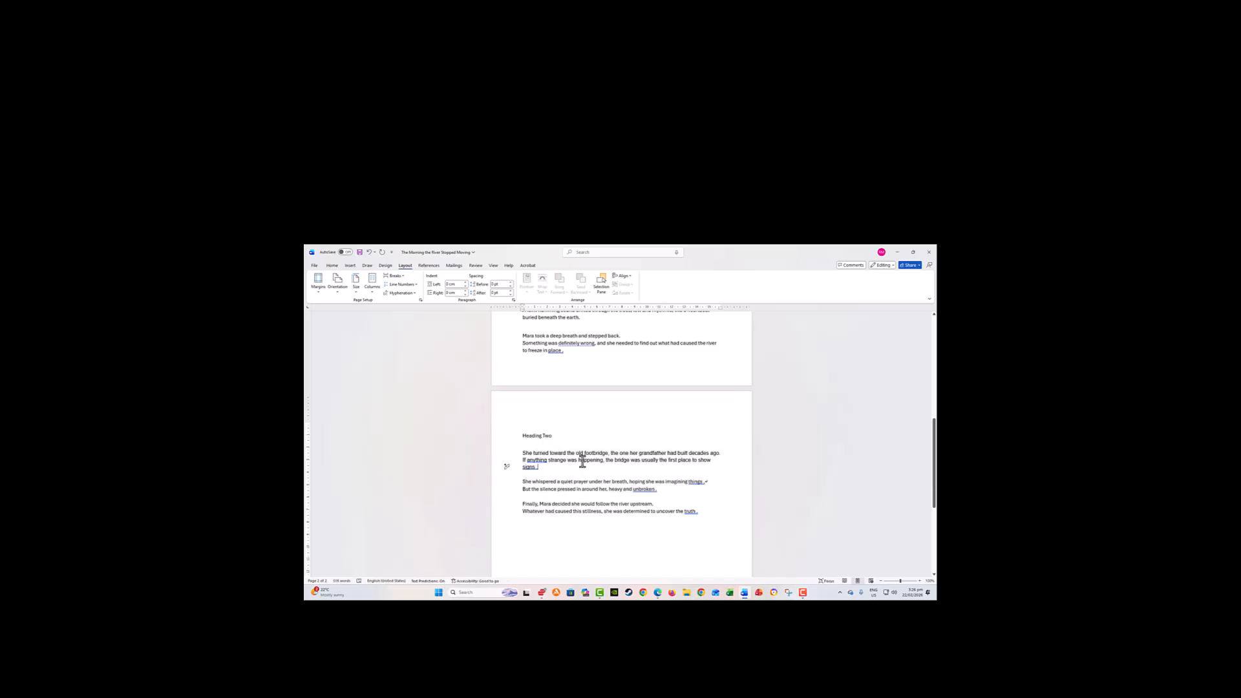
triple_click(528, 454)
left_click_drag(528, 459, 536, 466)
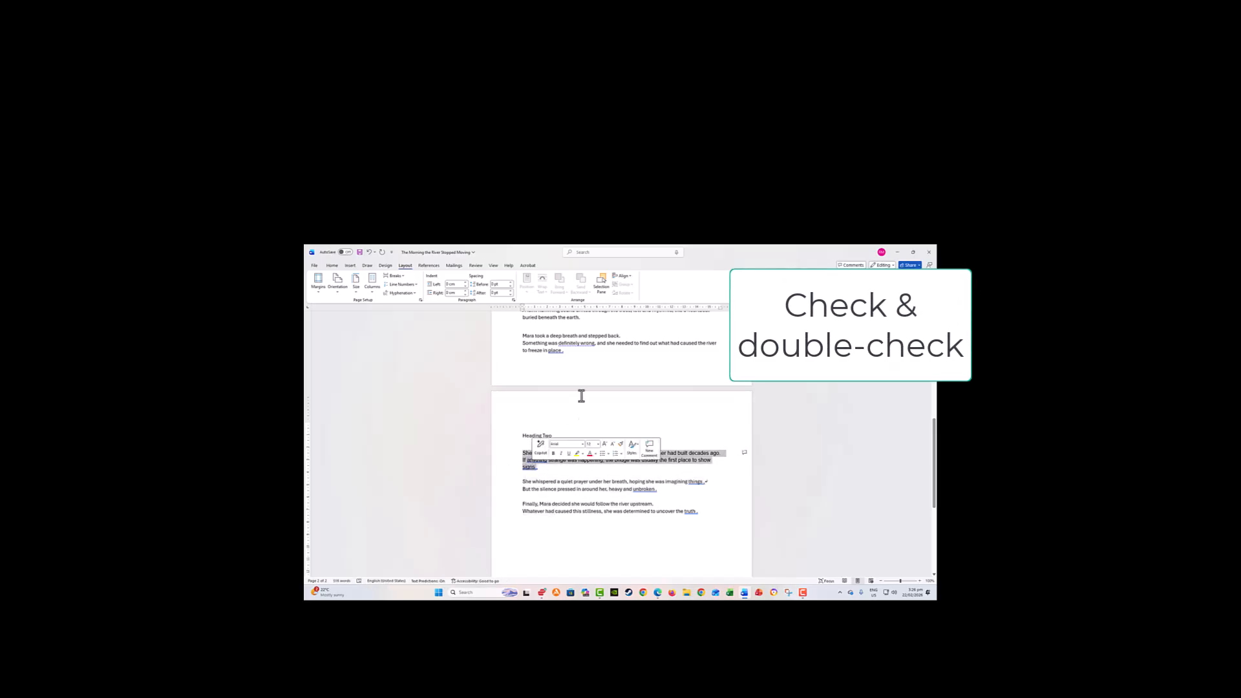
left_click(333, 266)
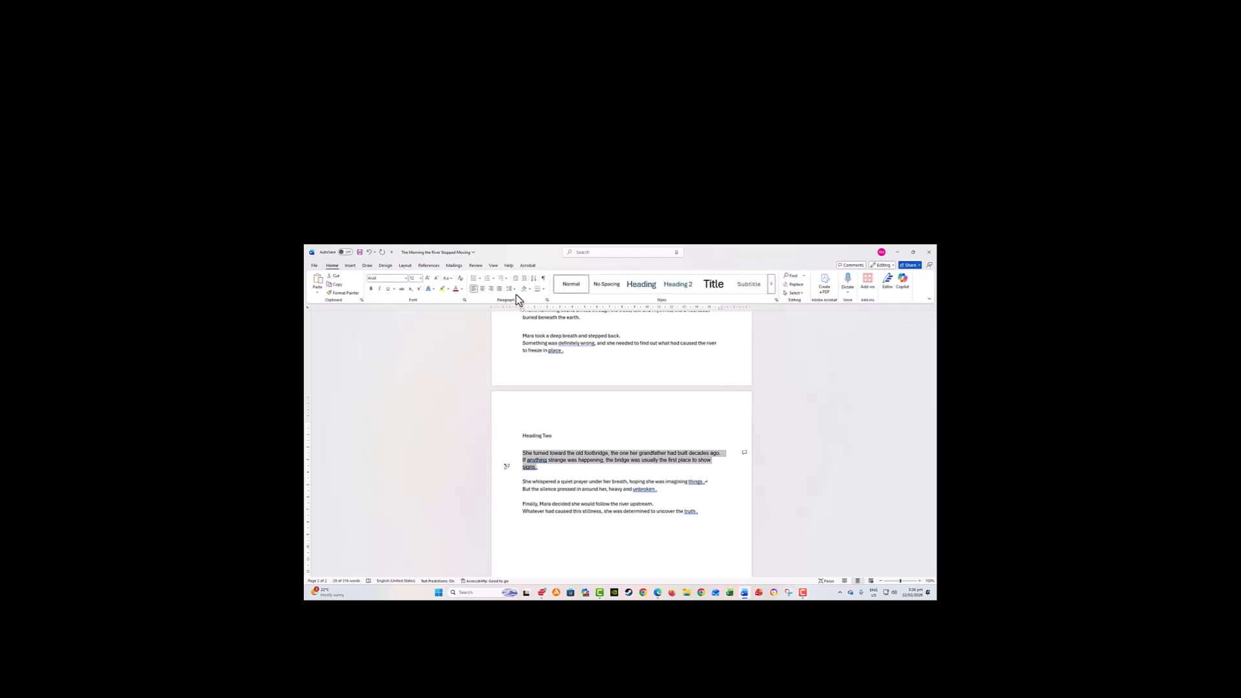
left_click(516, 297)
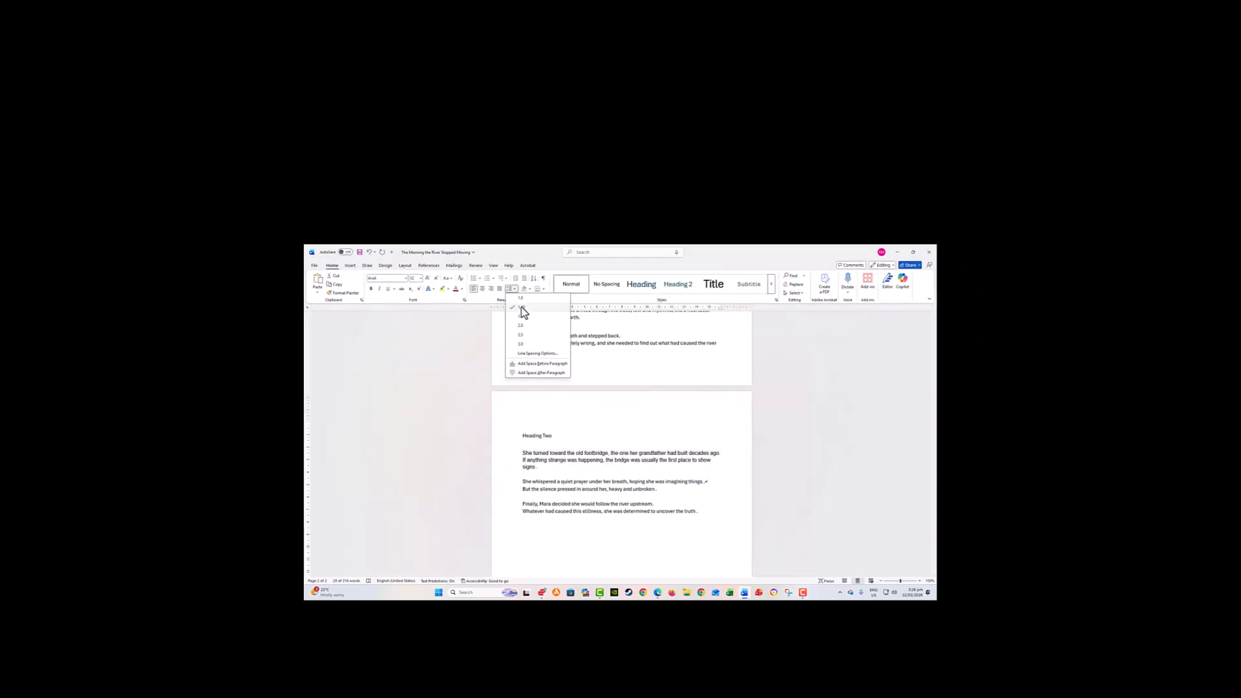
left_click(522, 308)
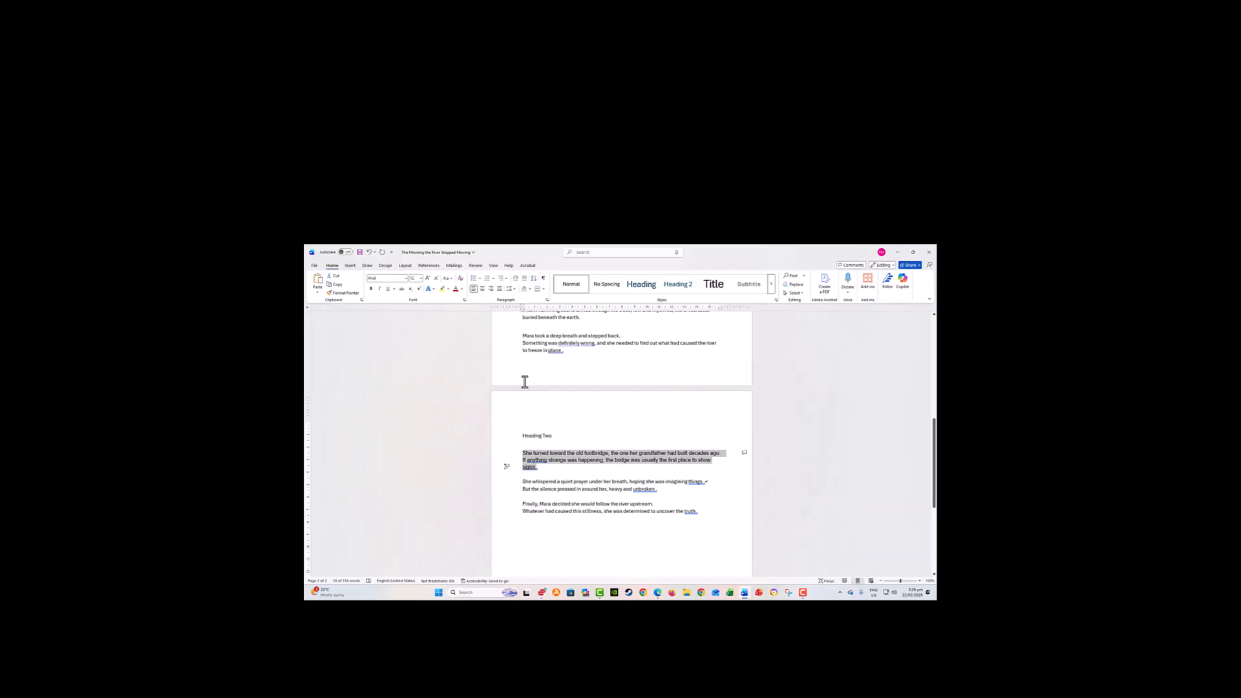
- Change the font of the passage from "She turned toward the old footbridge" to "signs" to Aptos (Body)
left_click(537, 460)
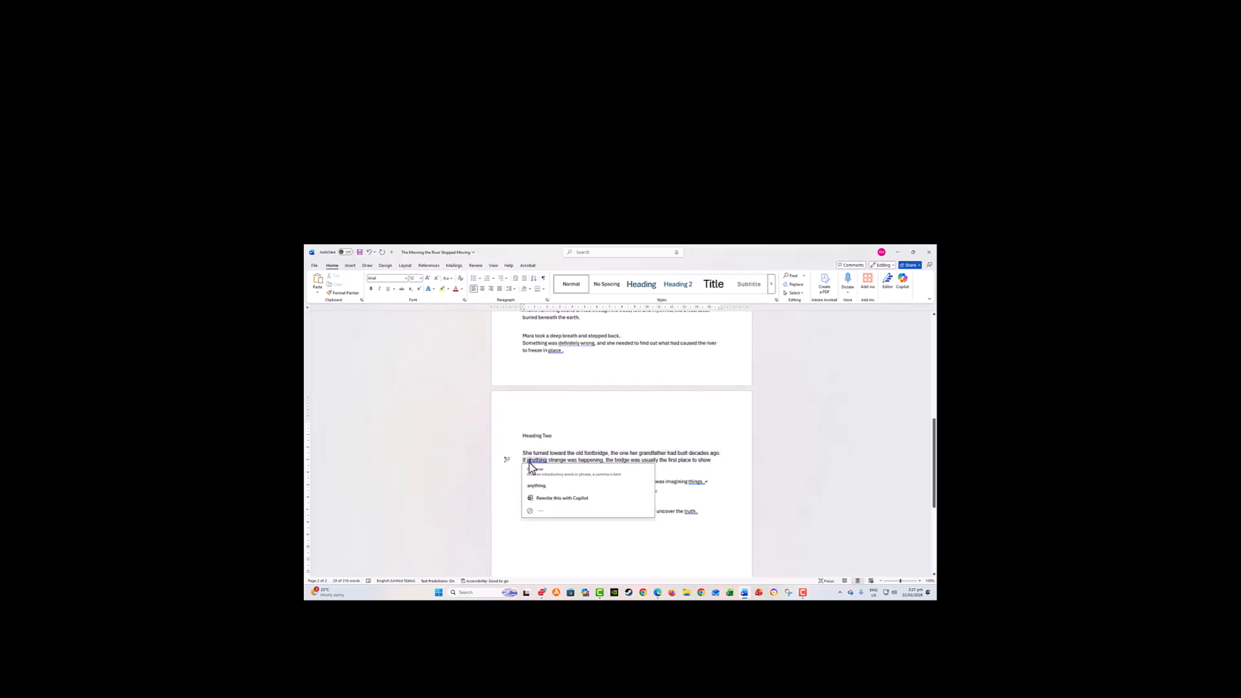
left_click(580, 440)
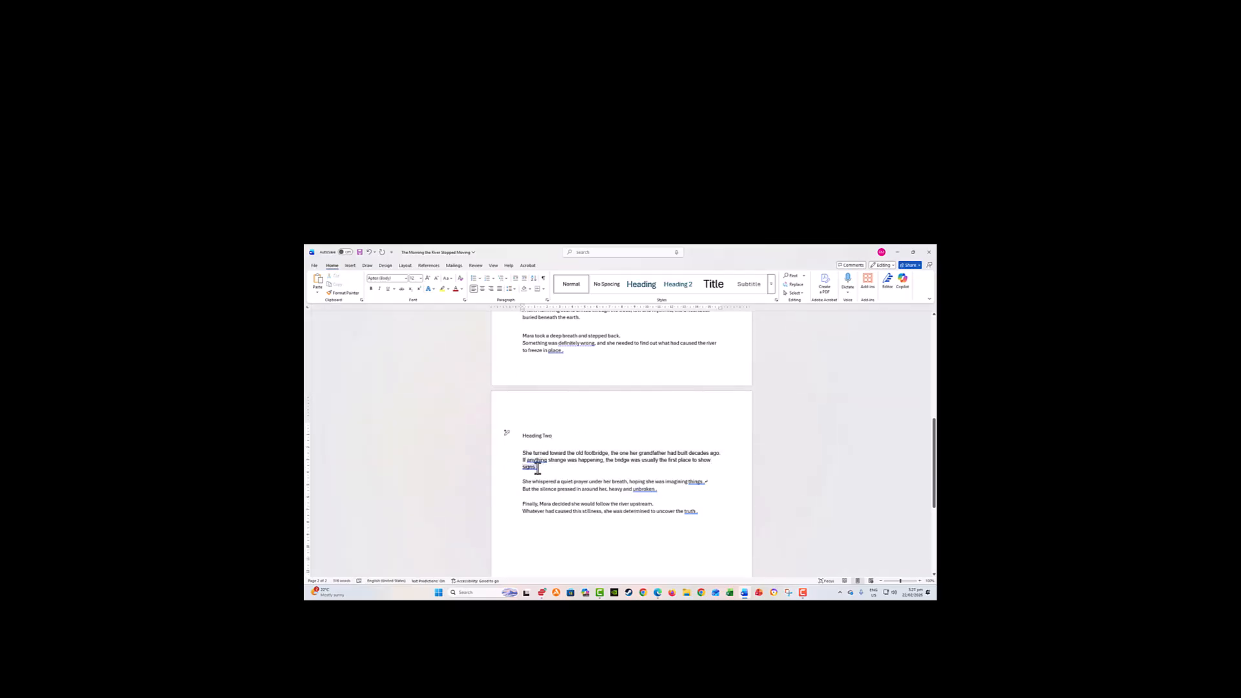
left_click_drag(534, 467, 527, 456)
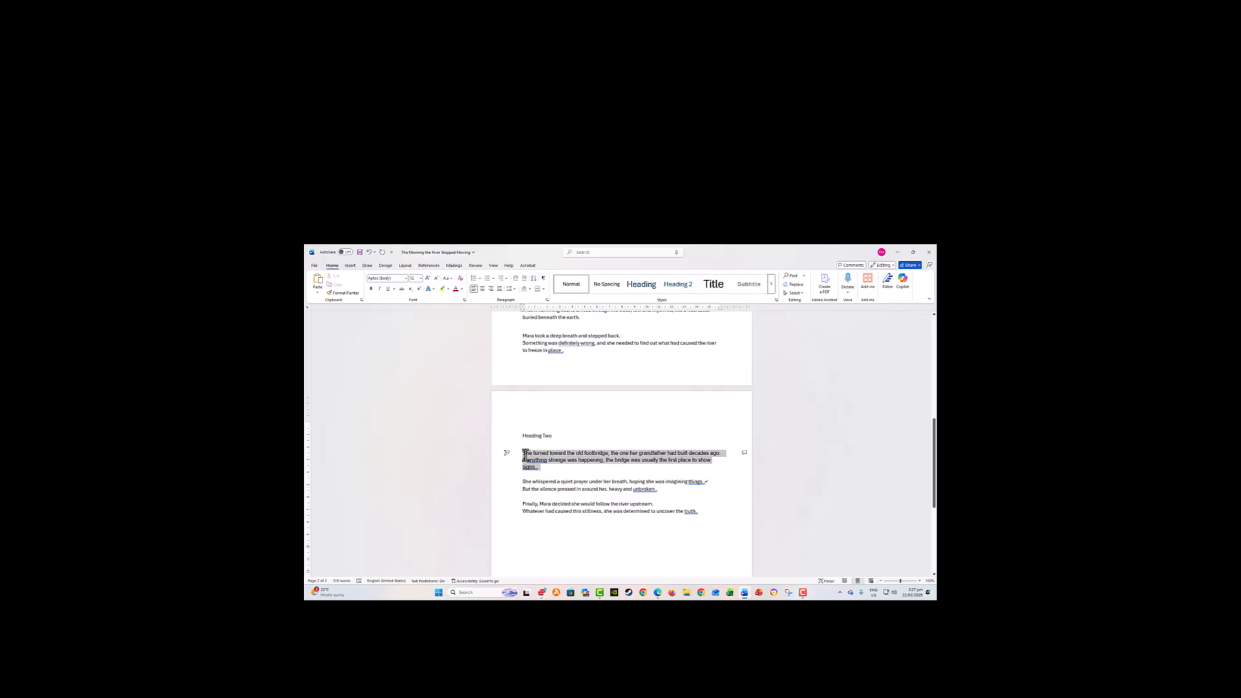
left_click(406, 278)
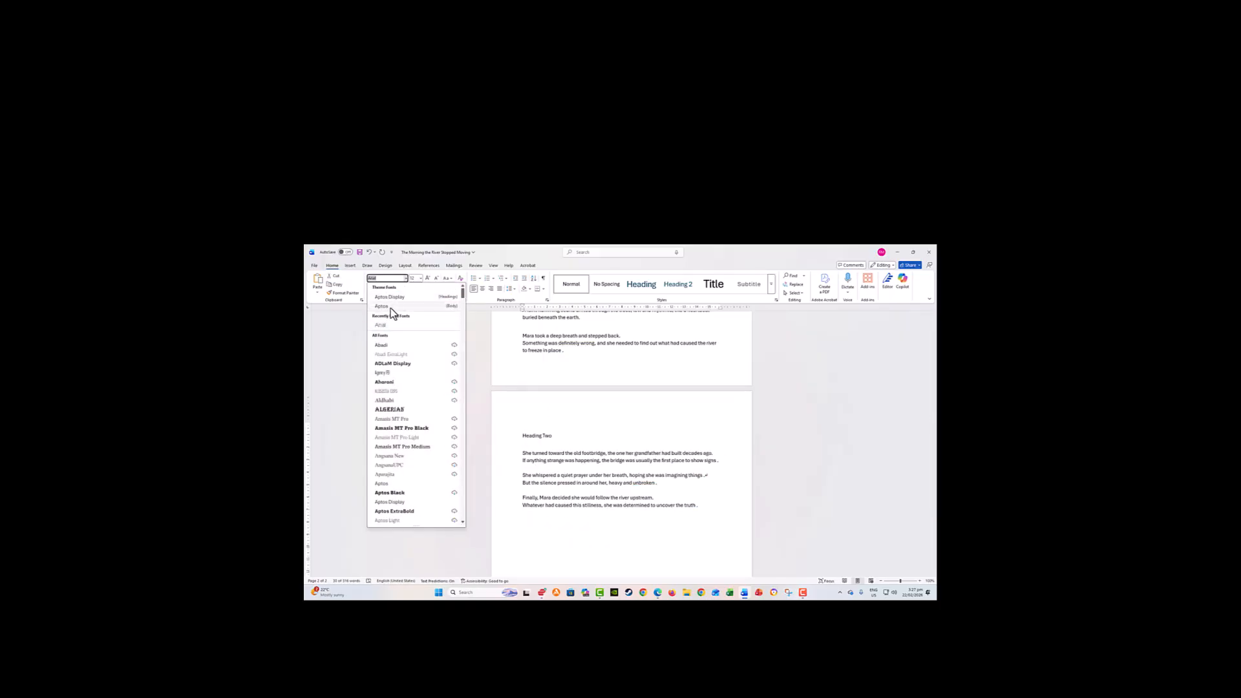
left_click(385, 303)
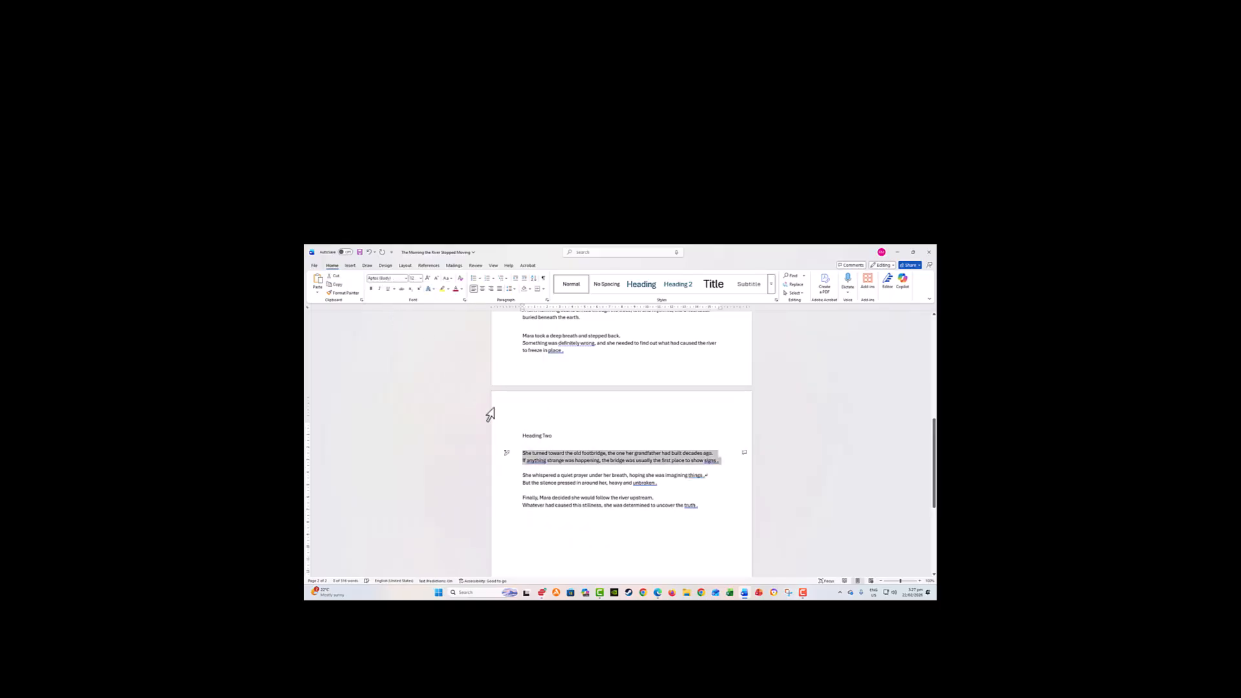
- Check the line spacing setting of the "She whispered a quiet prayer" lines and the two closing lines of the story
left_click(540, 477)
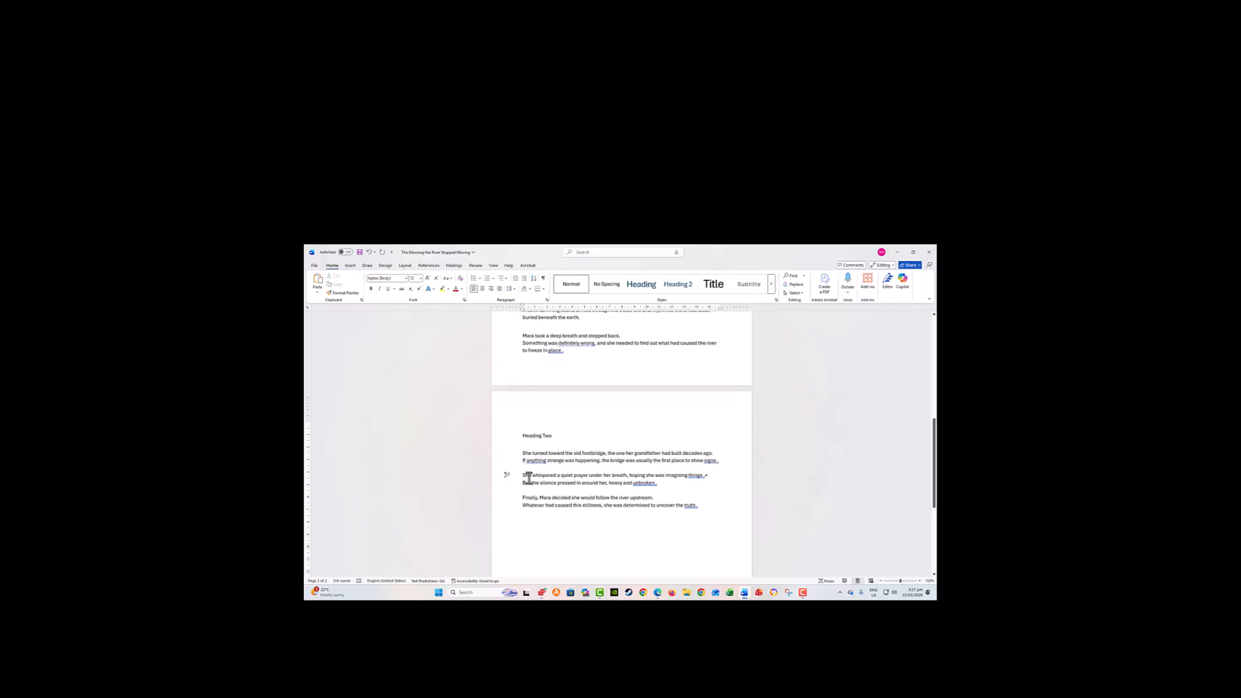
left_click_drag(529, 477, 530, 484)
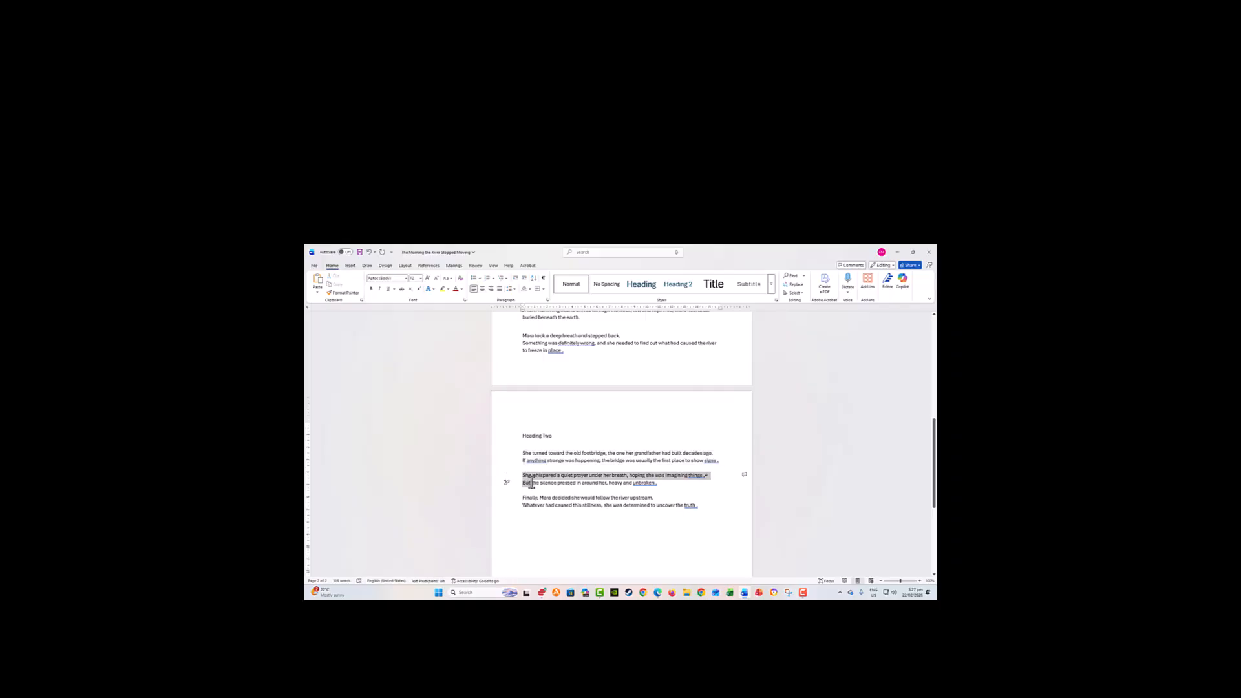
left_click(406, 265)
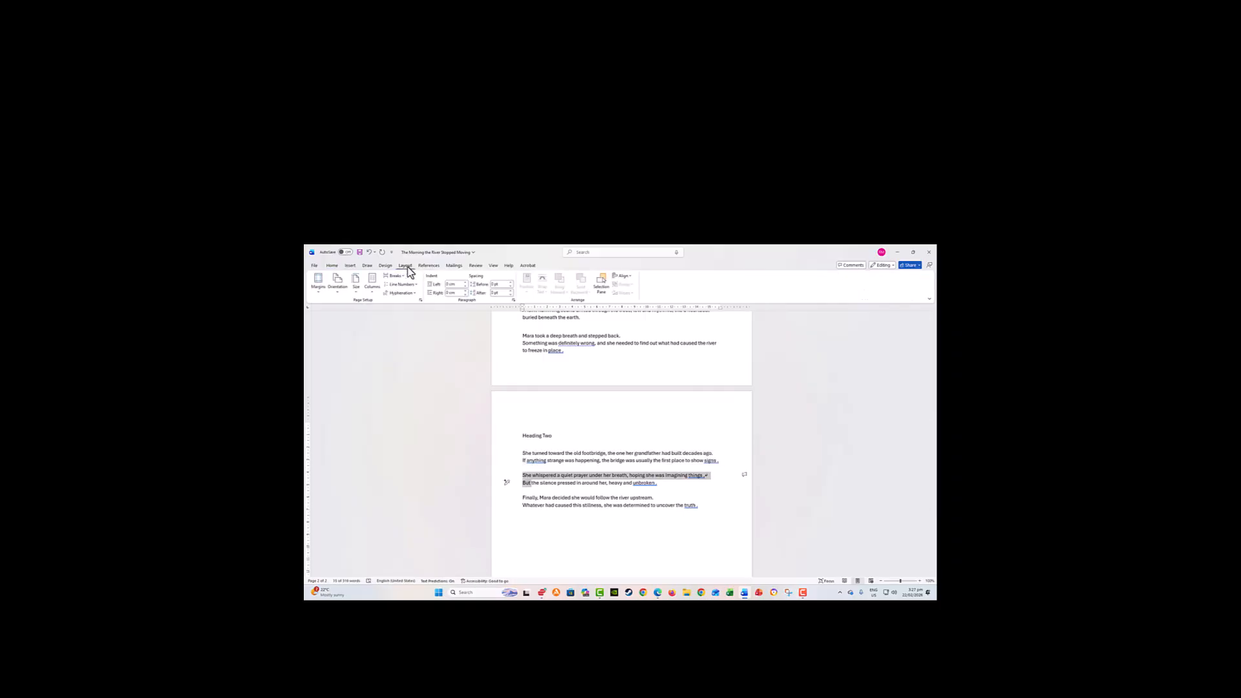
left_click(332, 267)
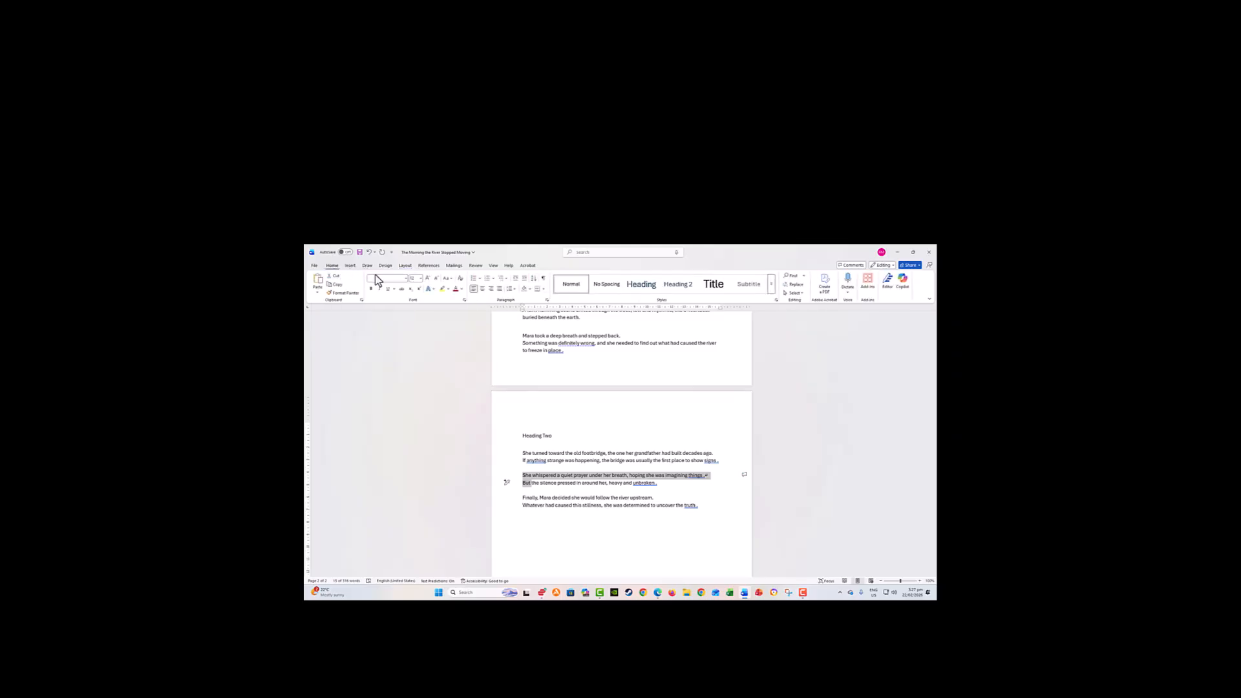
left_click(513, 290)
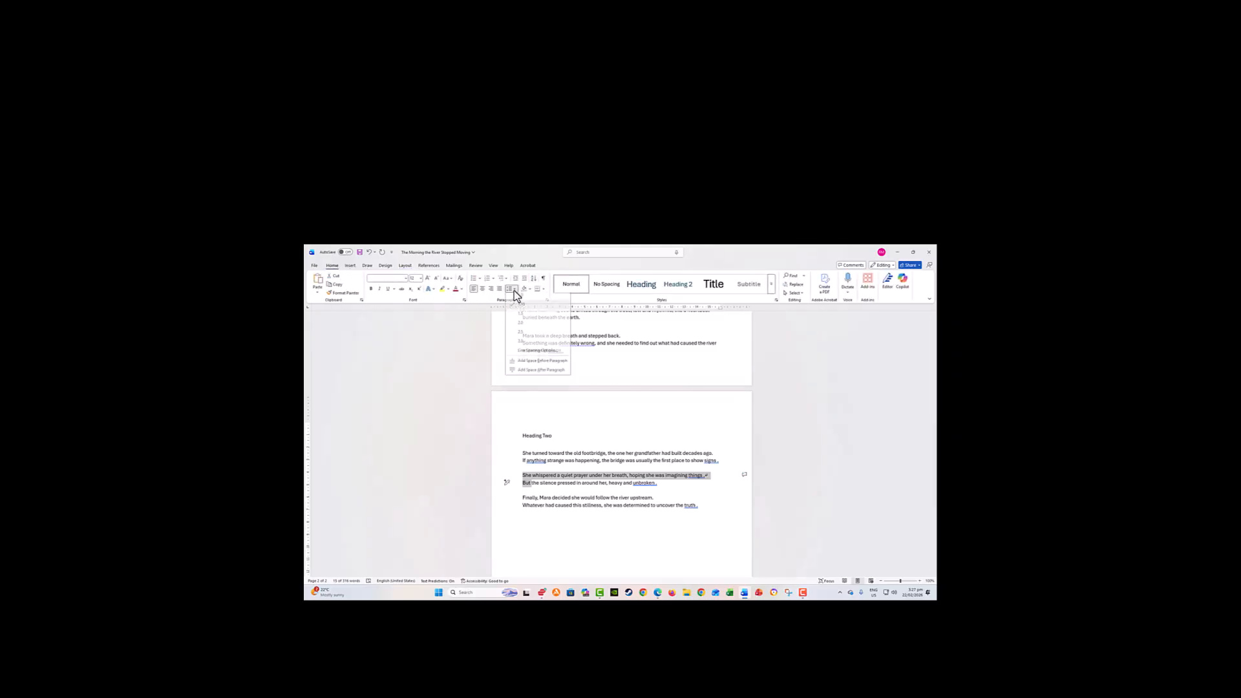
left_click(536, 498)
left_click_drag(537, 498, 537, 505)
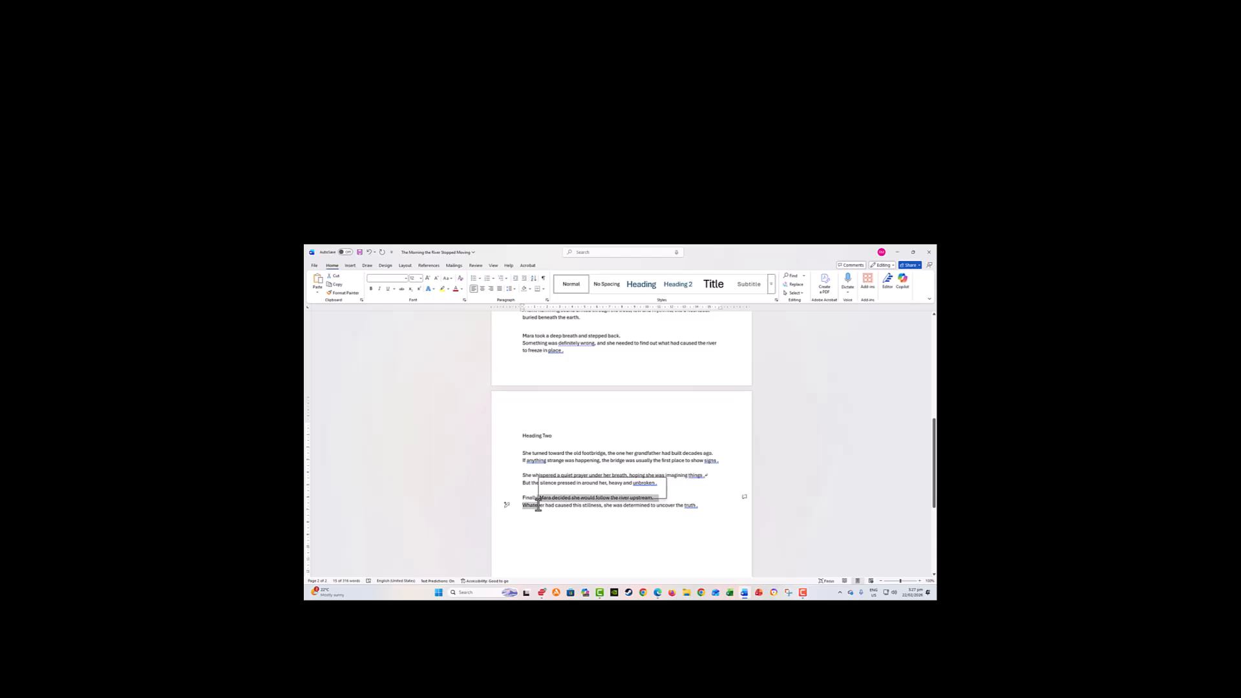
left_click(515, 289)
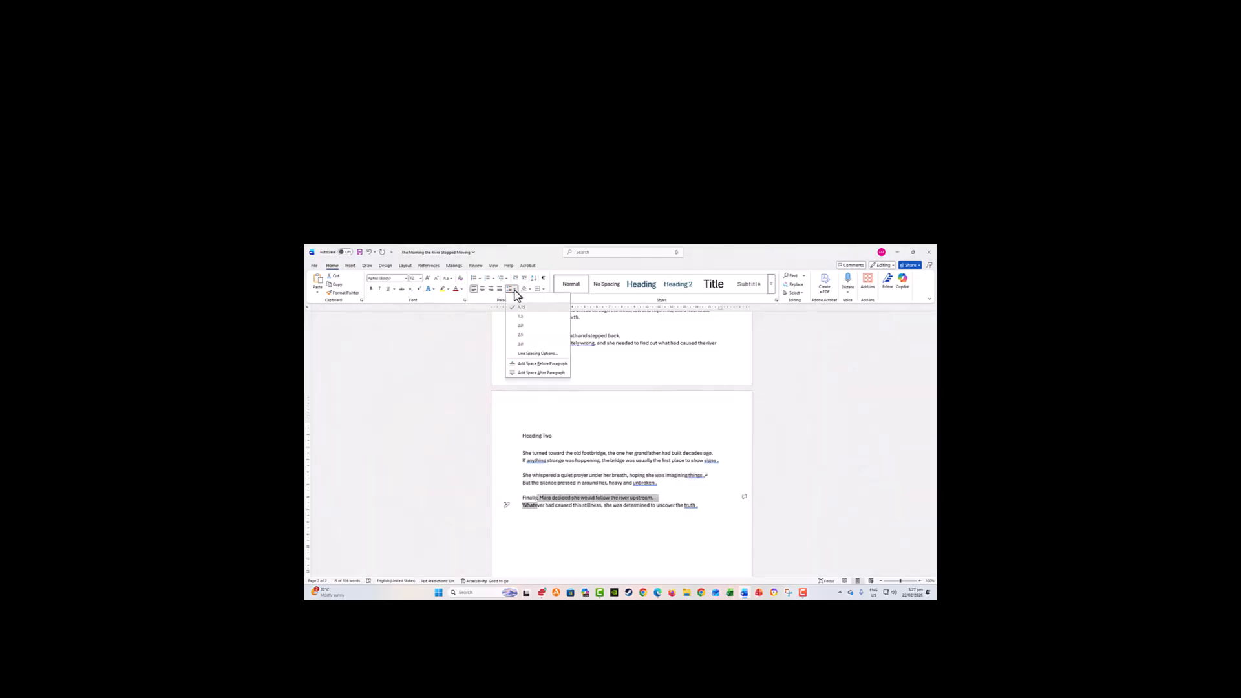
left_click(615, 370)
- Check the line spacing setting of the last, the "humming sound" and the opening paragraphs under Heading One
scroll(563, 418, "up", 1)
scroll(563, 418, "up", 4)
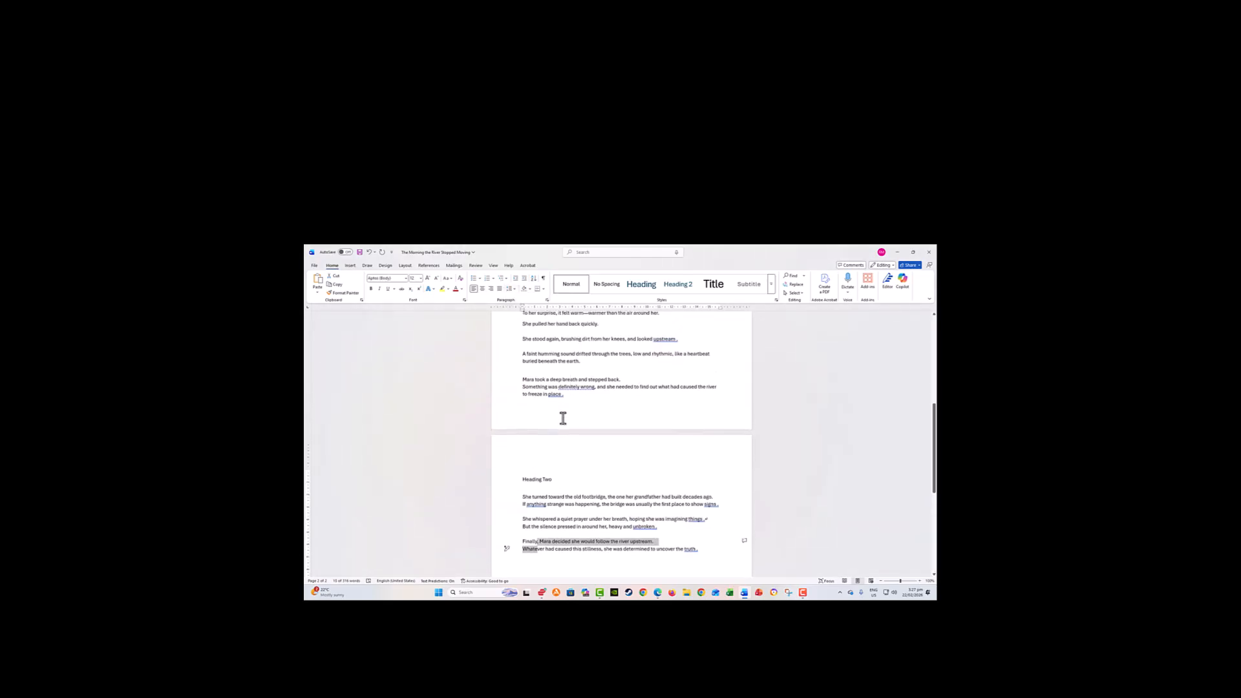
left_click_drag(536, 462, 554, 478)
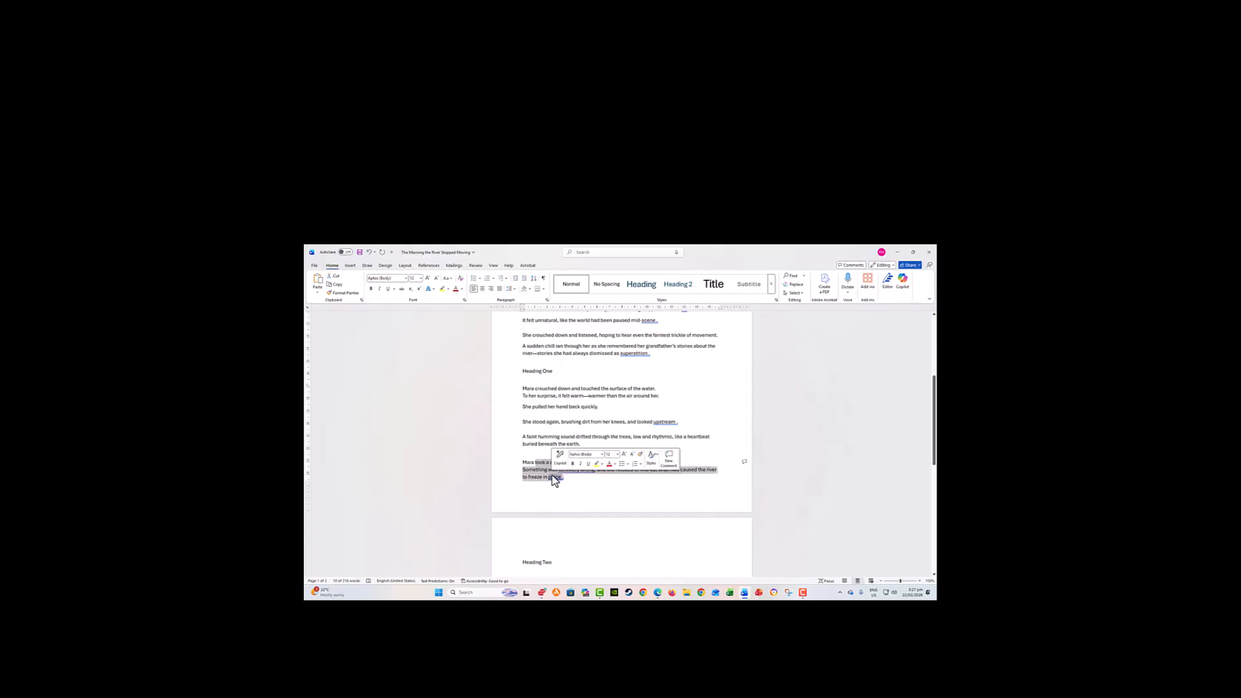
left_click(515, 291)
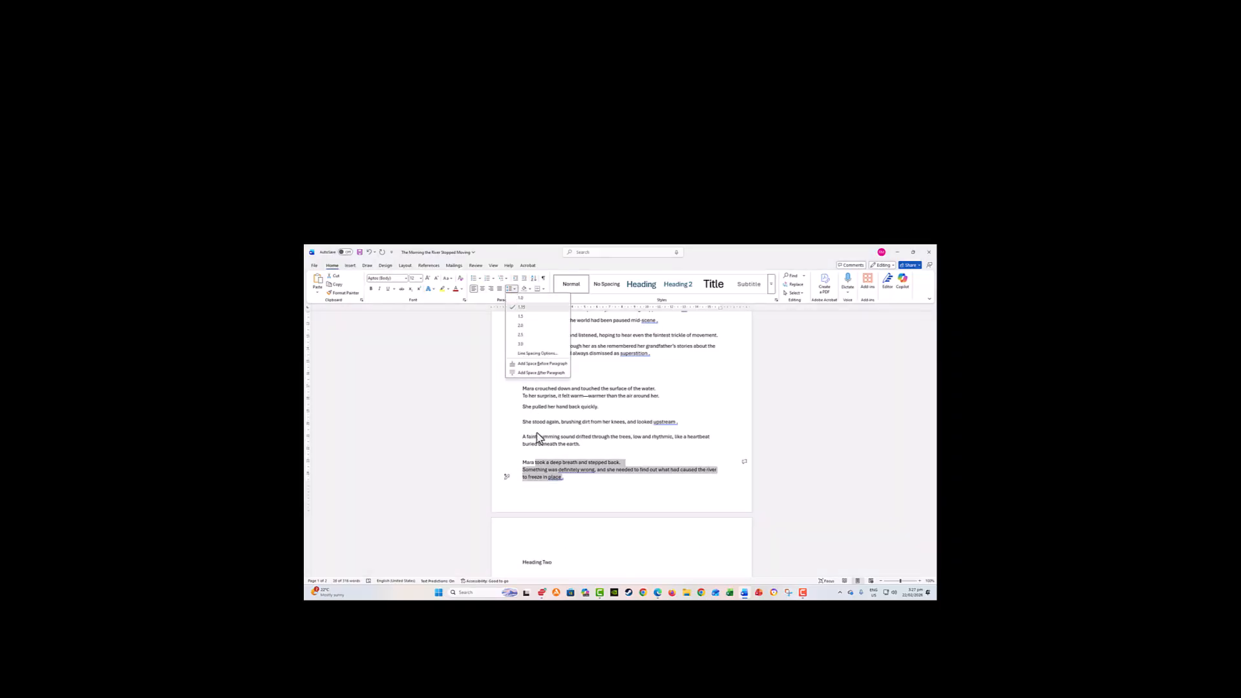
key("Escape")
mouse_move(536, 441)
left_mouse_down()
mouse_move(666, 420)
mouse_move(537, 438)
left_mouse_up()
left_click(515, 290)
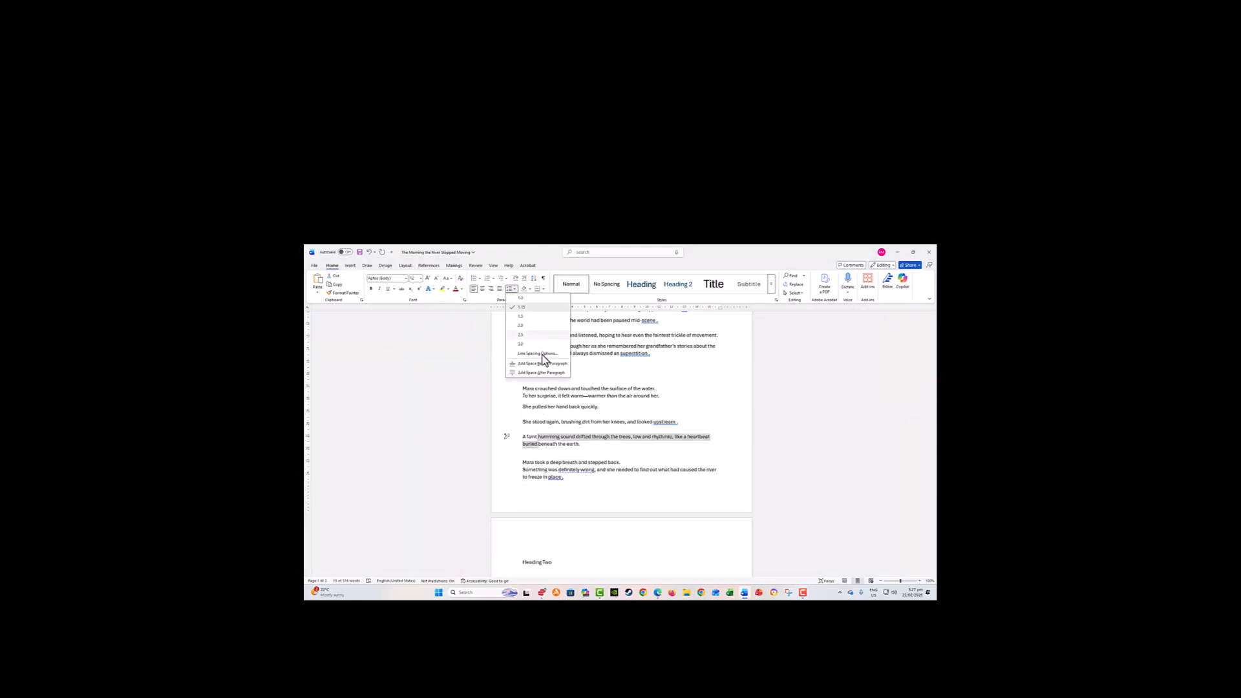
key("Escape")
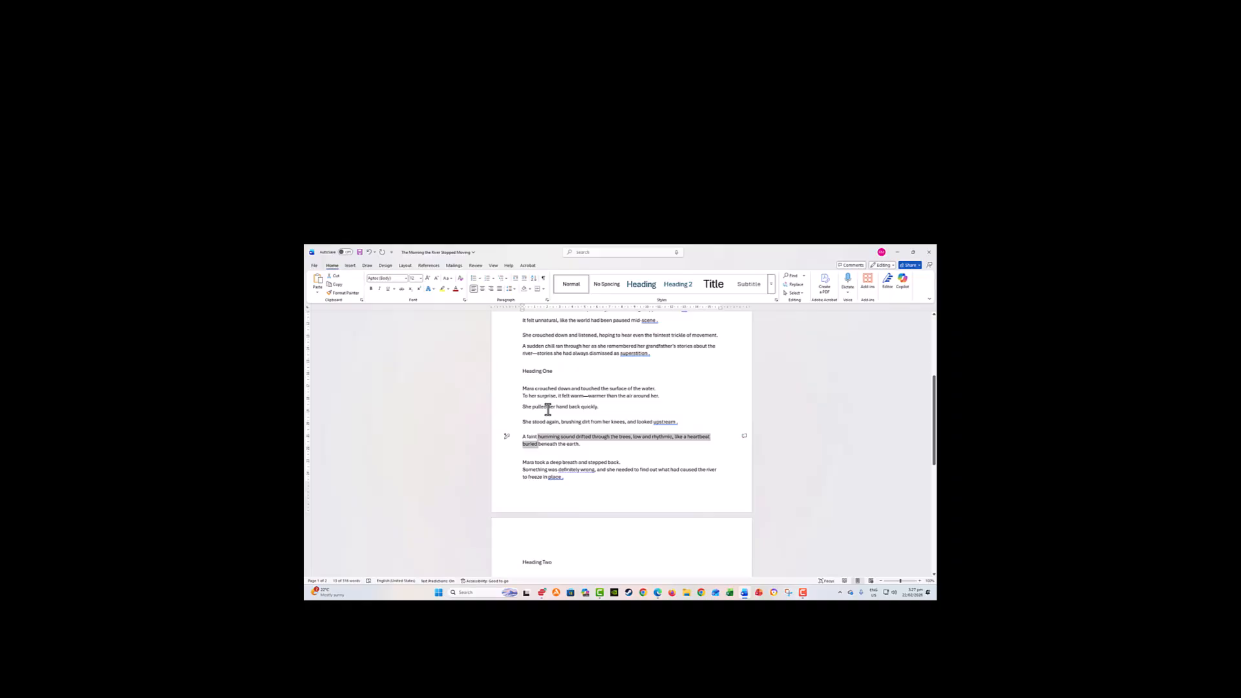
left_click_drag(544, 392, 555, 396)
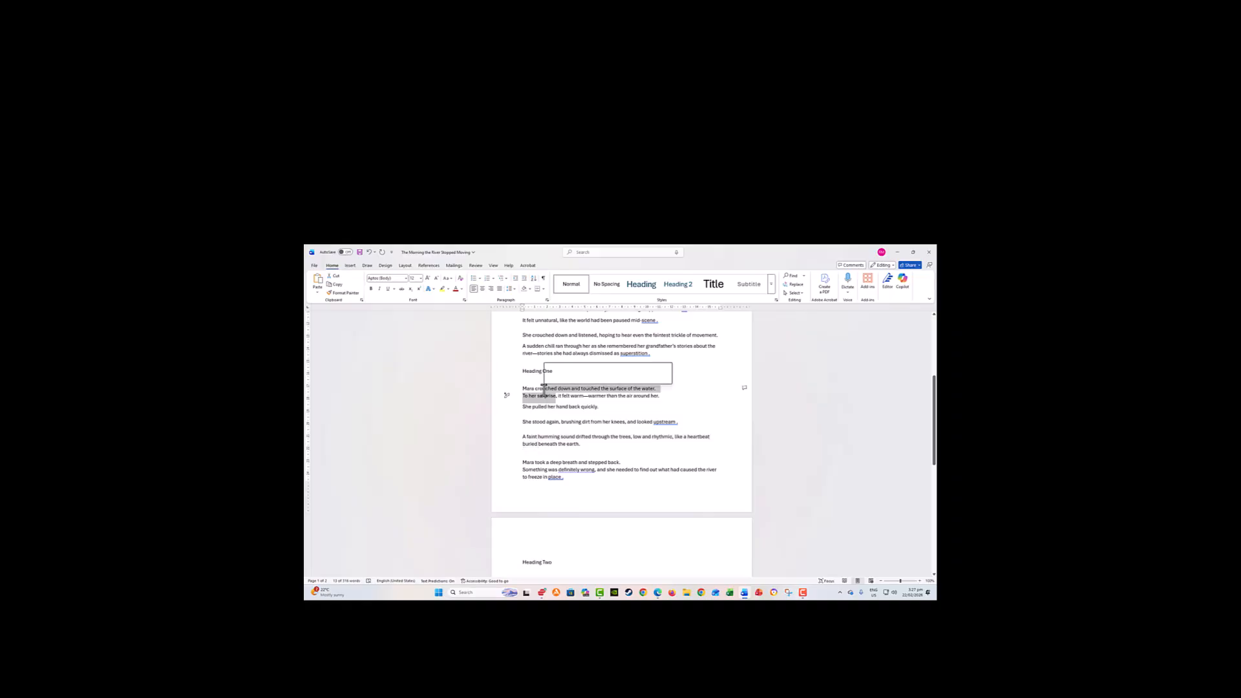
left_click(513, 289)
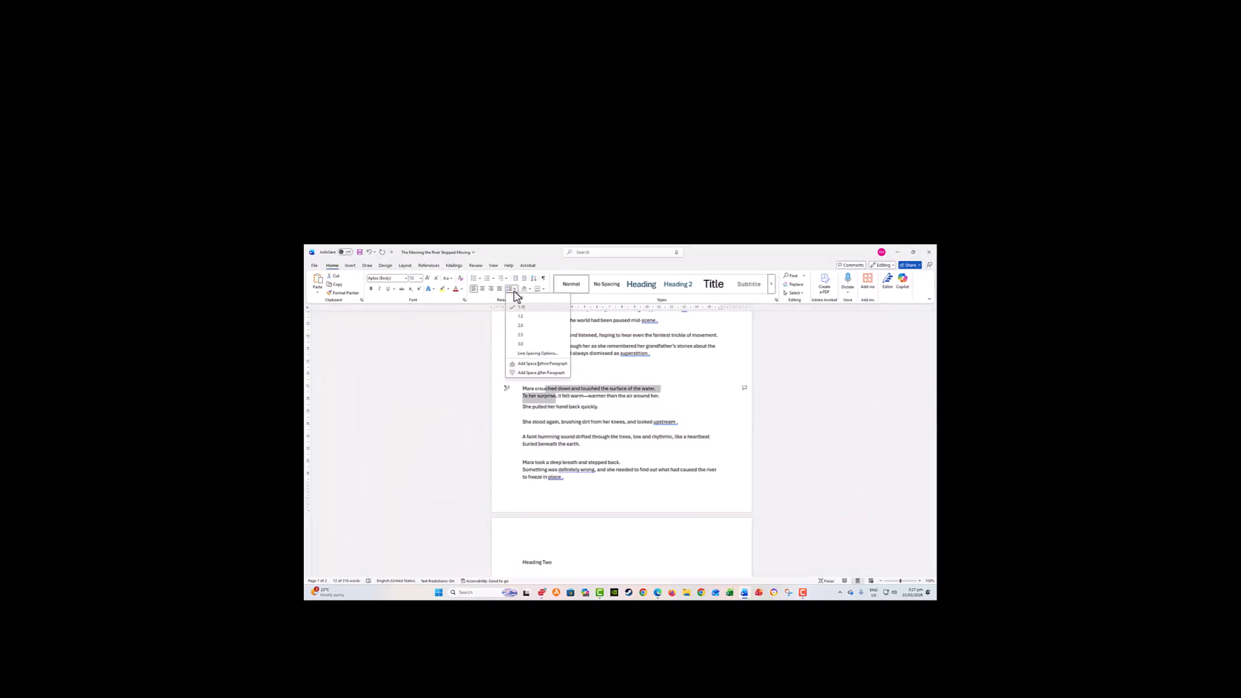
scroll(588, 354, "up", 3)
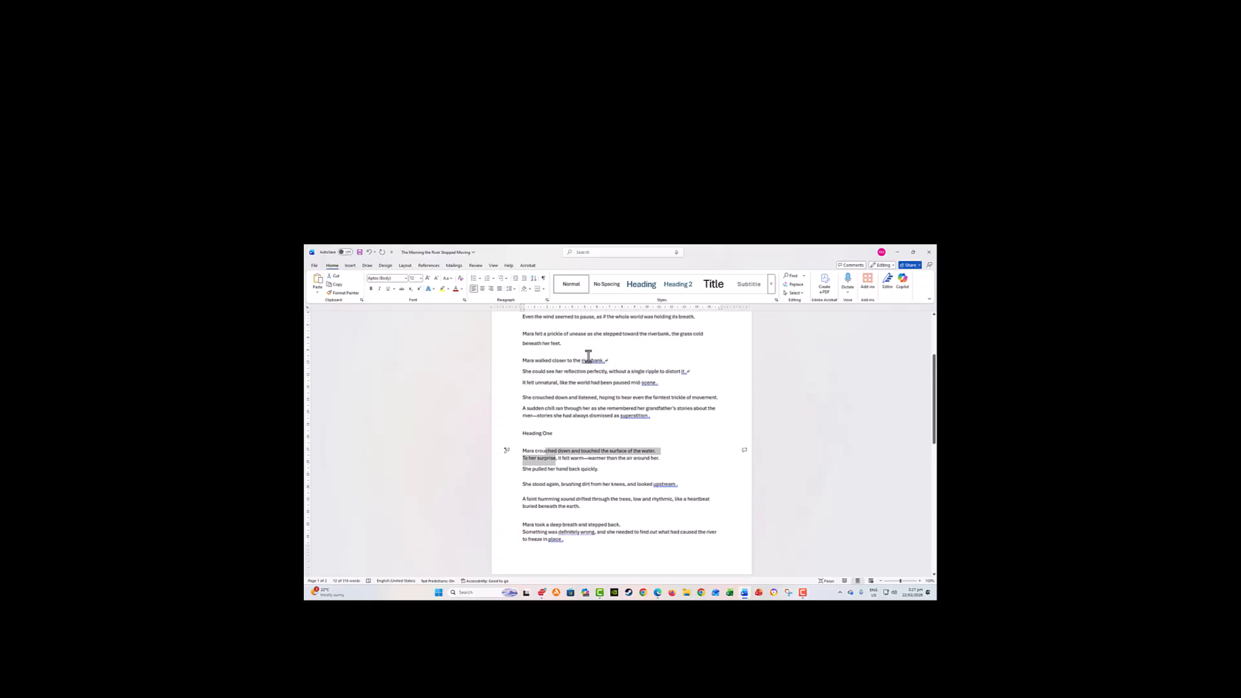
- Check the line spacing setting of the "A sudden chill" and "She could see her reflection" paragraphs
left_click_drag(562, 415, 563, 410)
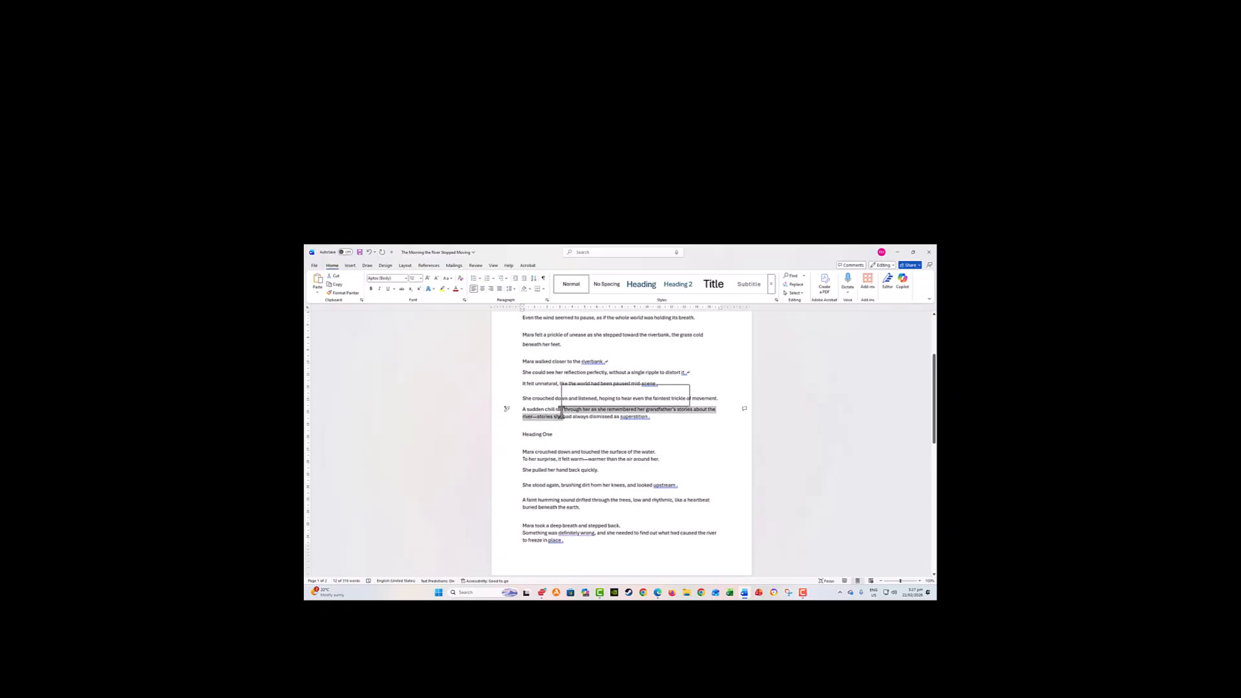
left_click(514, 292)
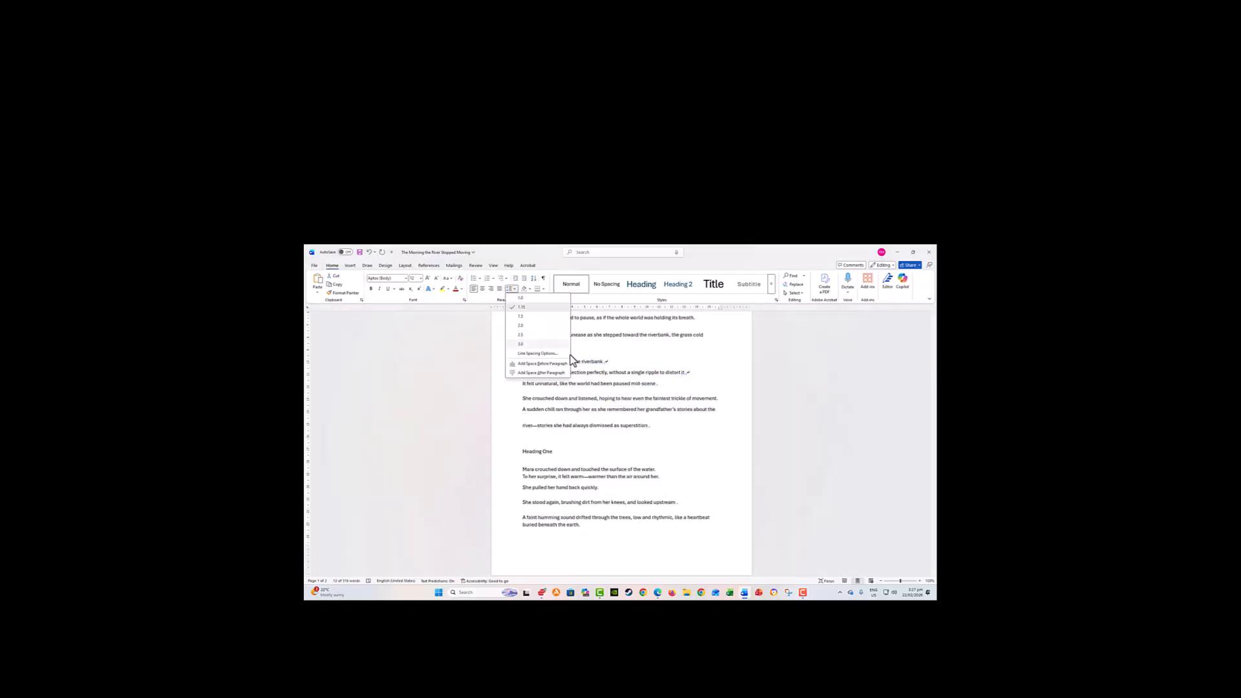
left_click(625, 377)
left_click_drag(568, 384, 563, 373)
left_click(514, 289)
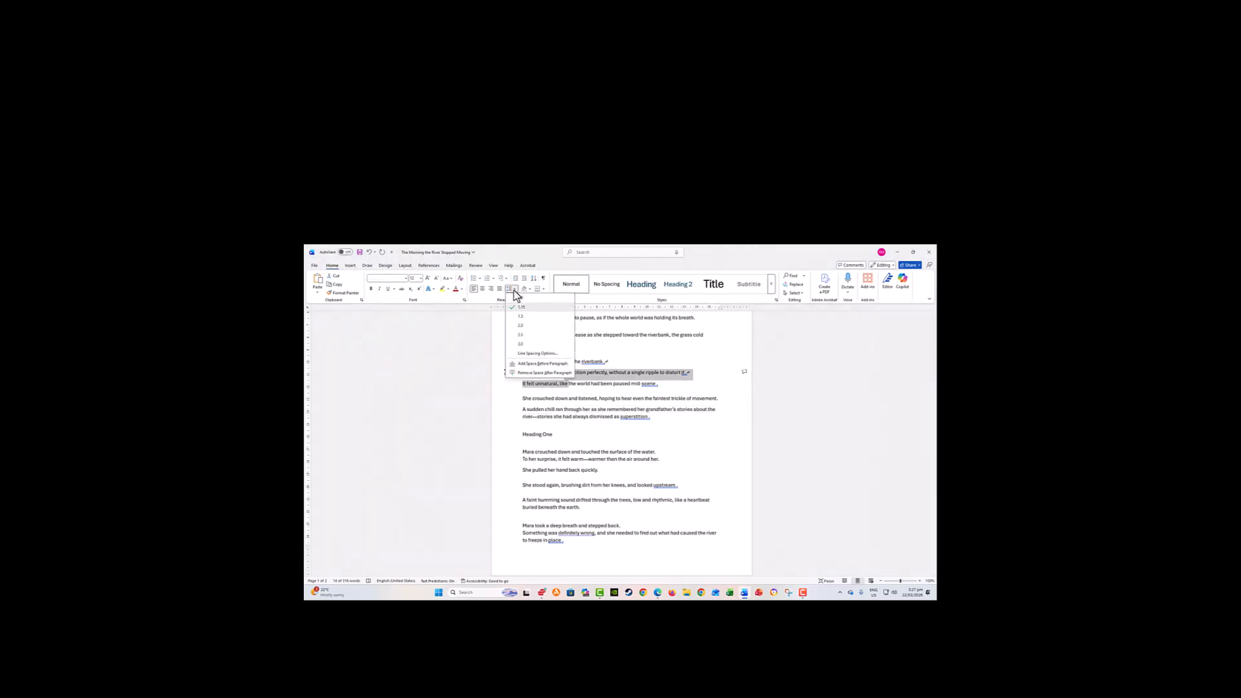
scroll(590, 375, "up", 3)
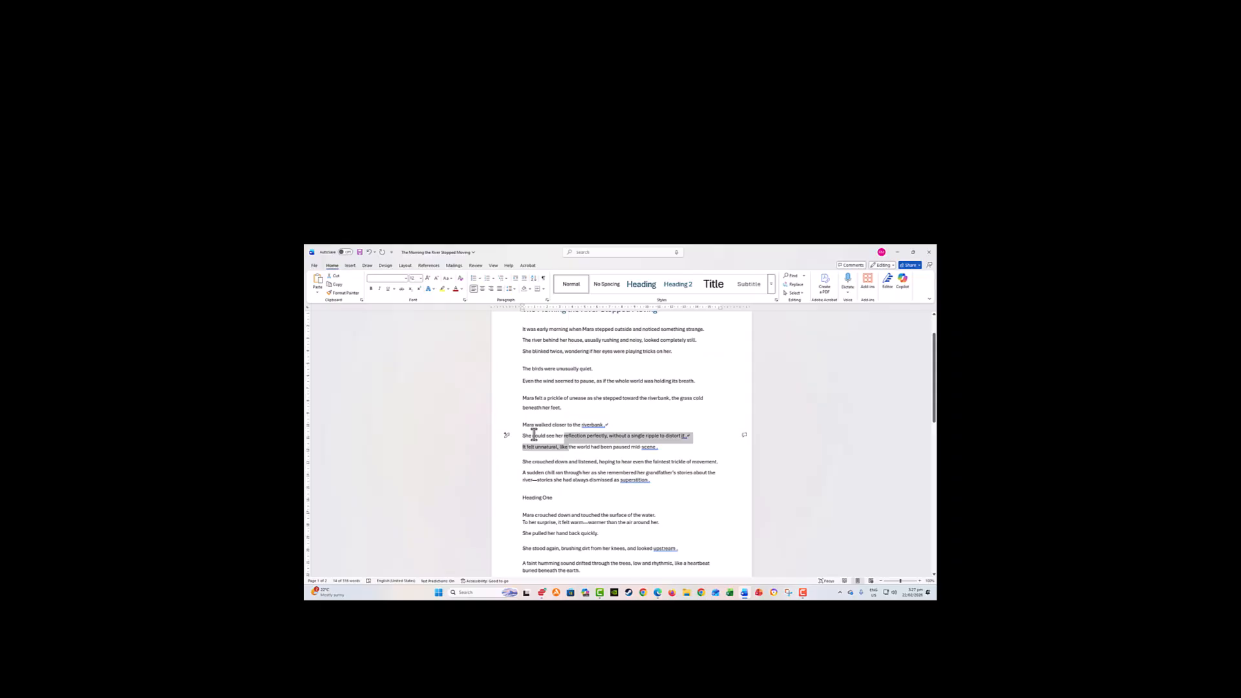
- Check the line spacing setting of the "Mara felt a prickle" paragraph and the three opening lines of the story
left_click(534, 436)
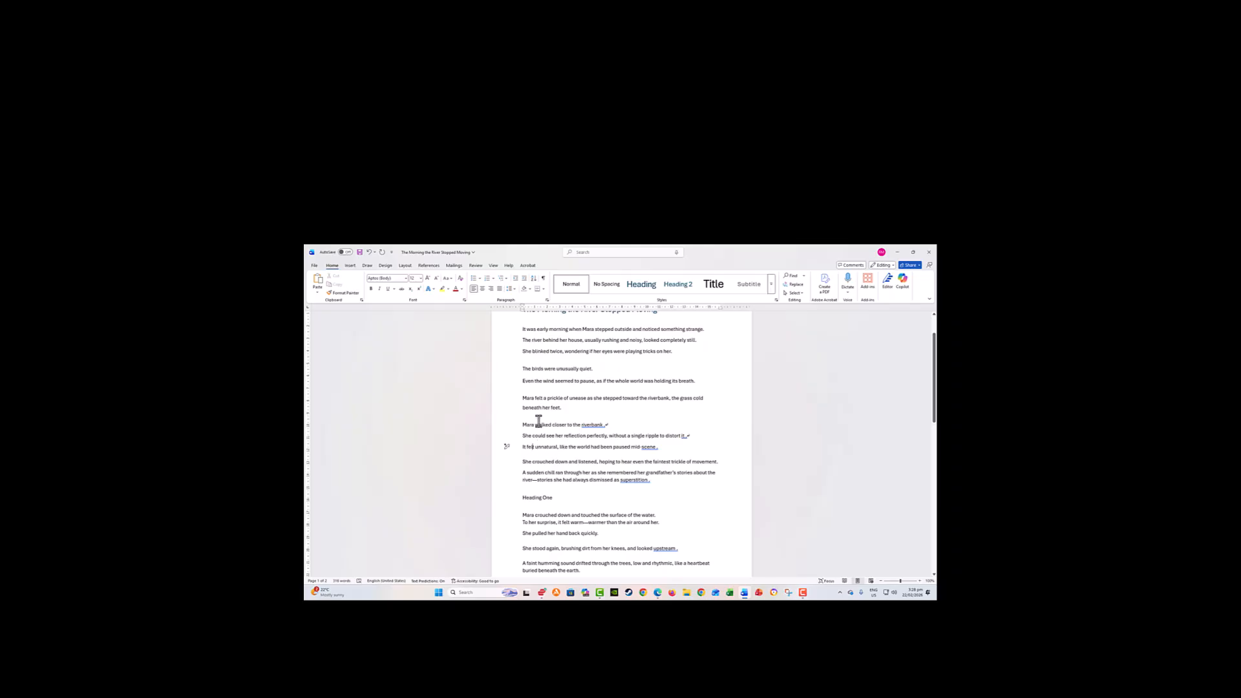
left_click_drag(543, 407, 544, 398)
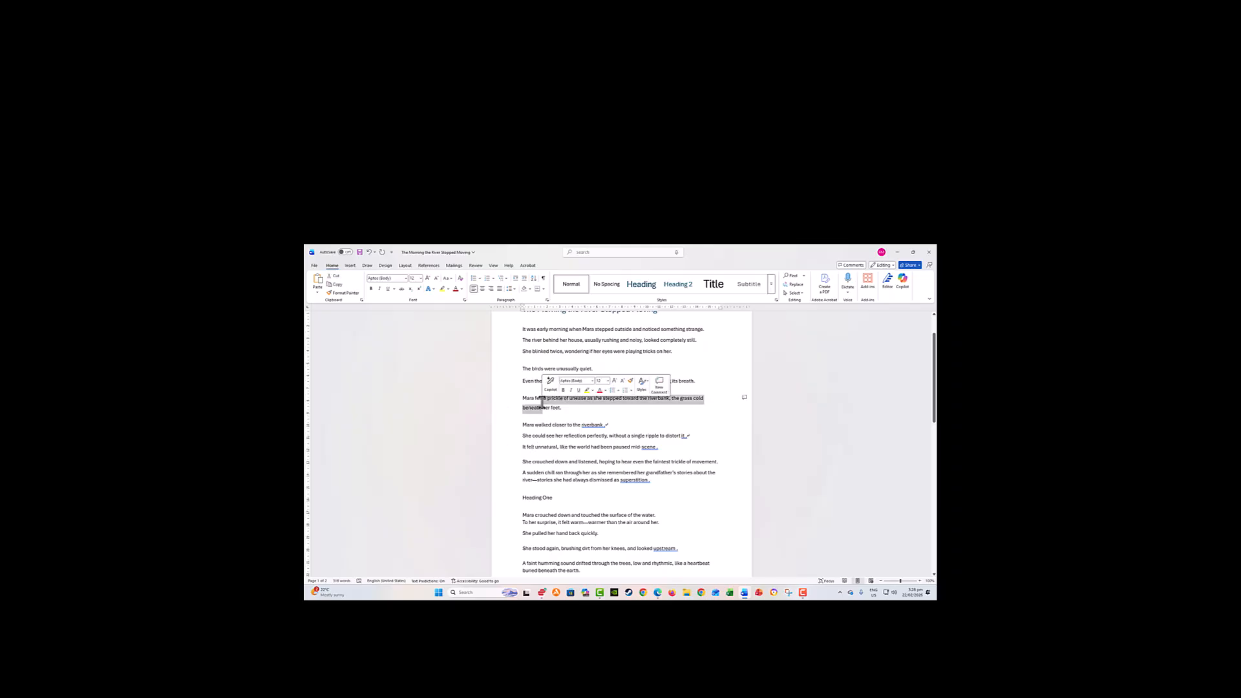
left_click(514, 290)
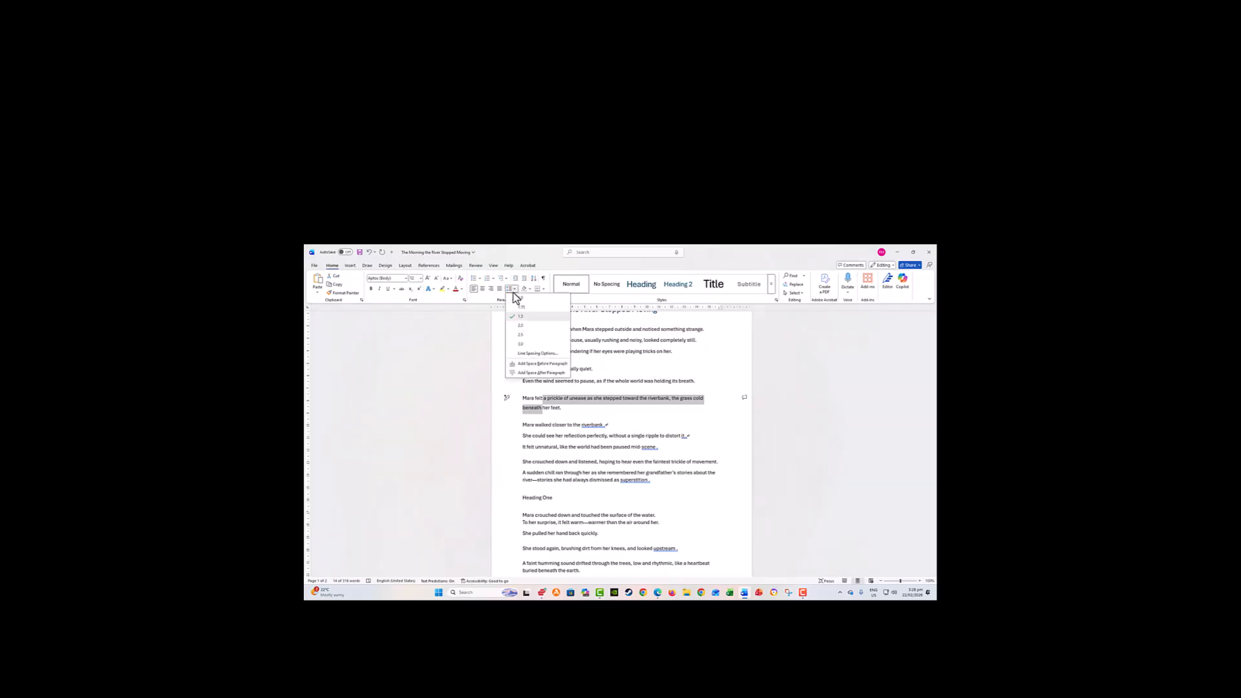
scroll(599, 382, "up", 1)
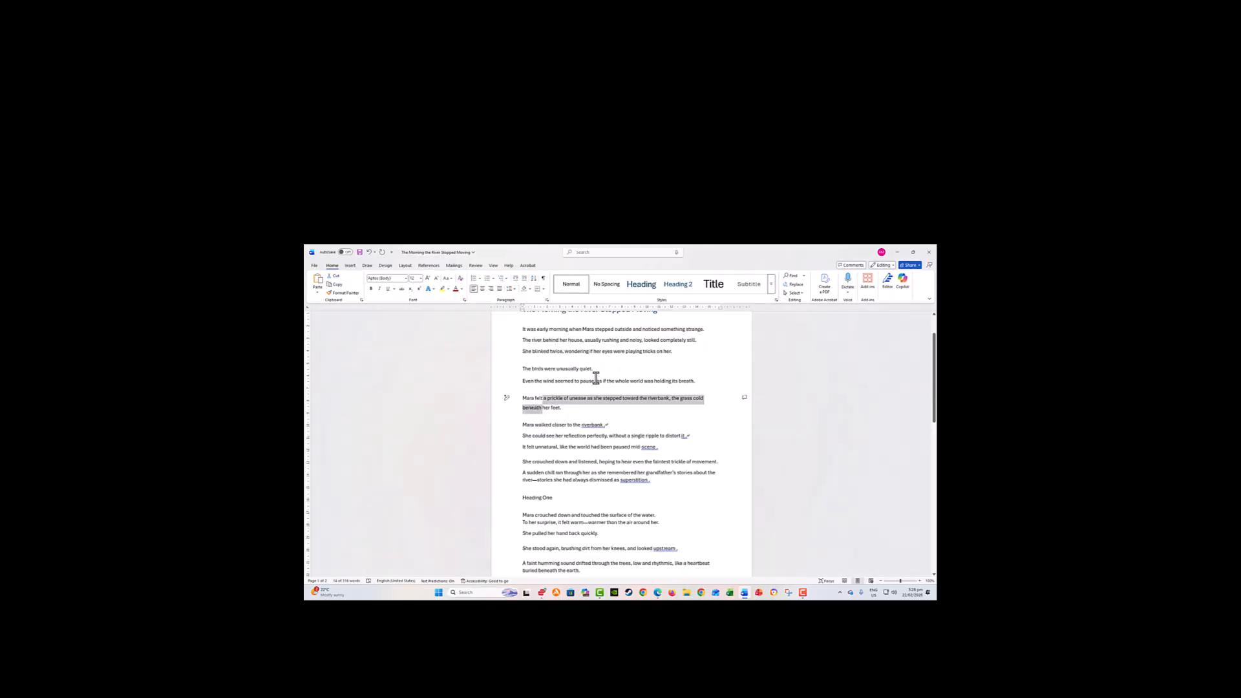
scroll(596, 372, "up", 1)
left_click_drag(562, 398, 557, 382)
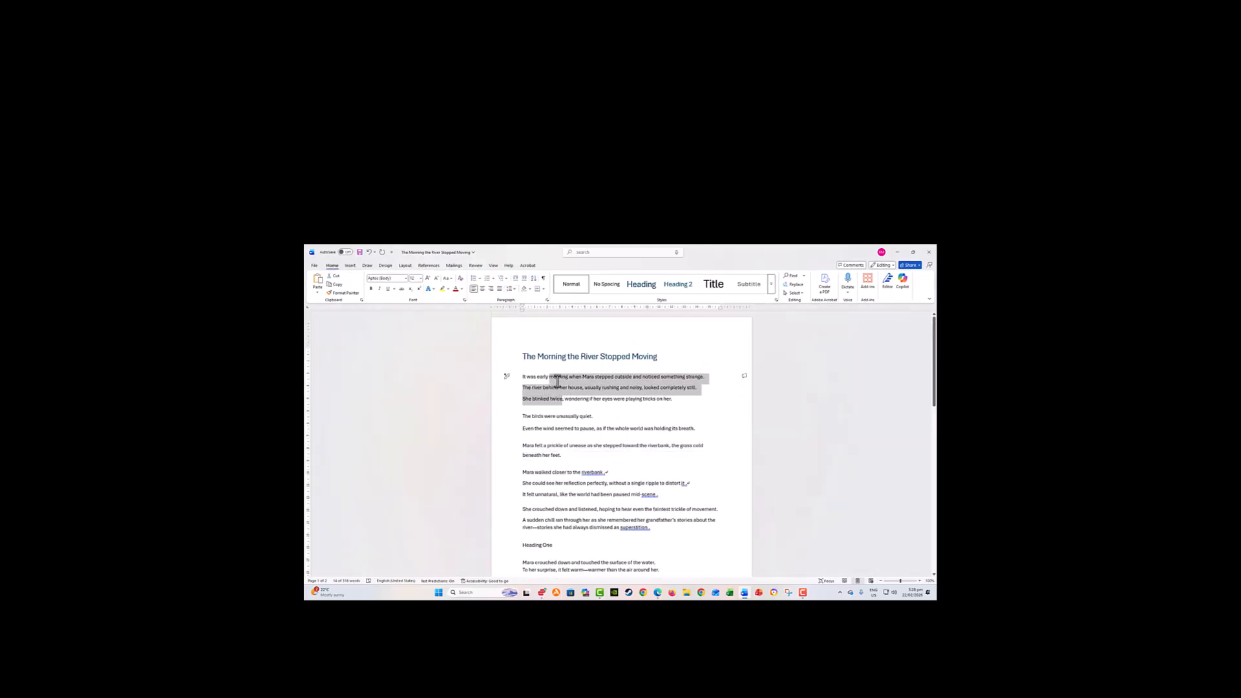
left_click(514, 289)
key("Escape")
left_click(680, 344)
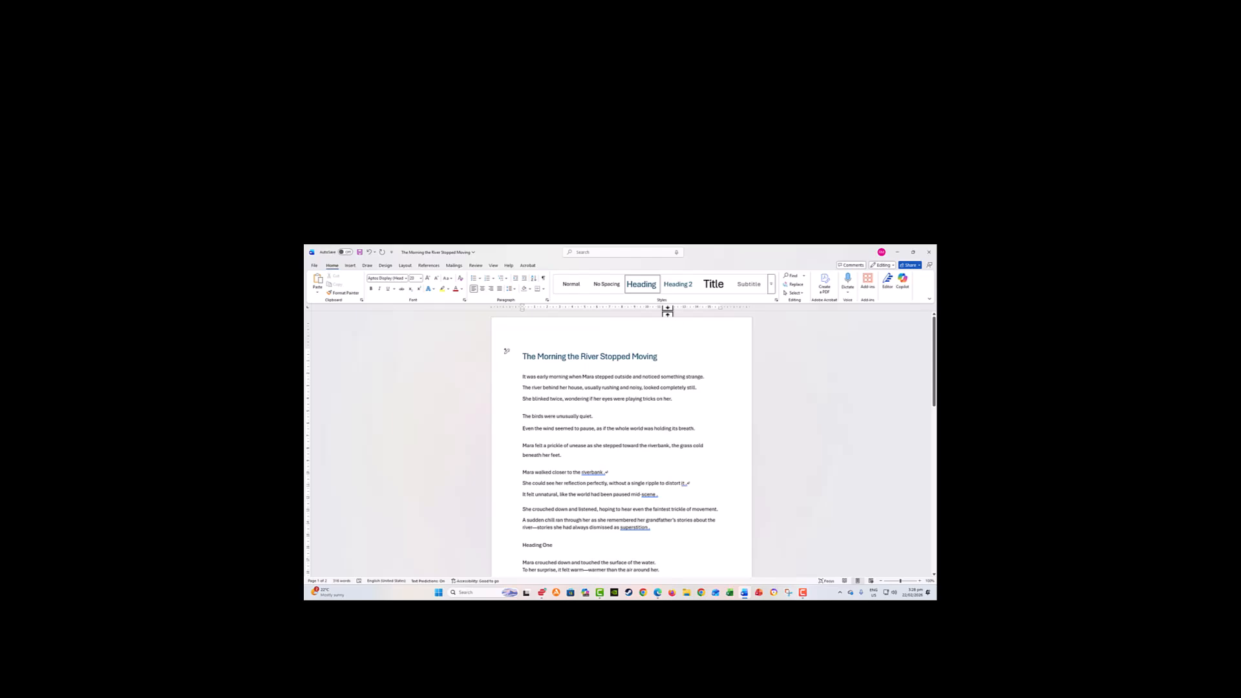
- Show the formatting marks and tidy the spacing around the full stop ending the "She blinked twice" sentence
left_click(543, 279)
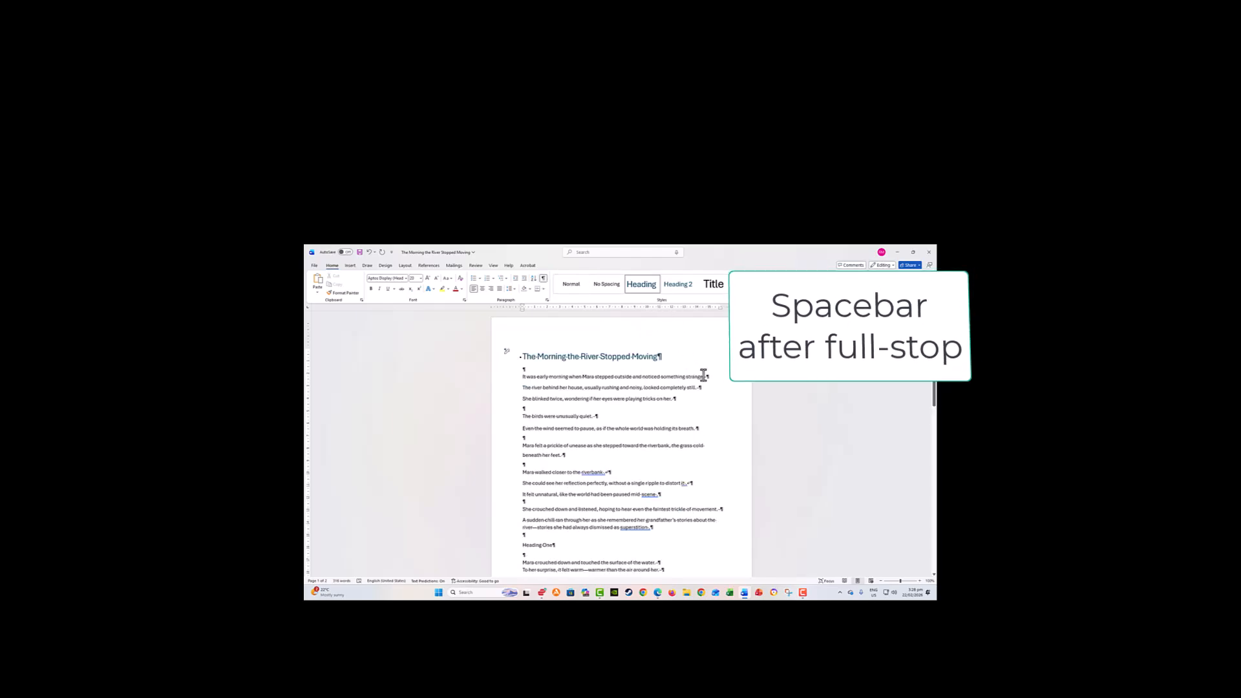
left_click(676, 399)
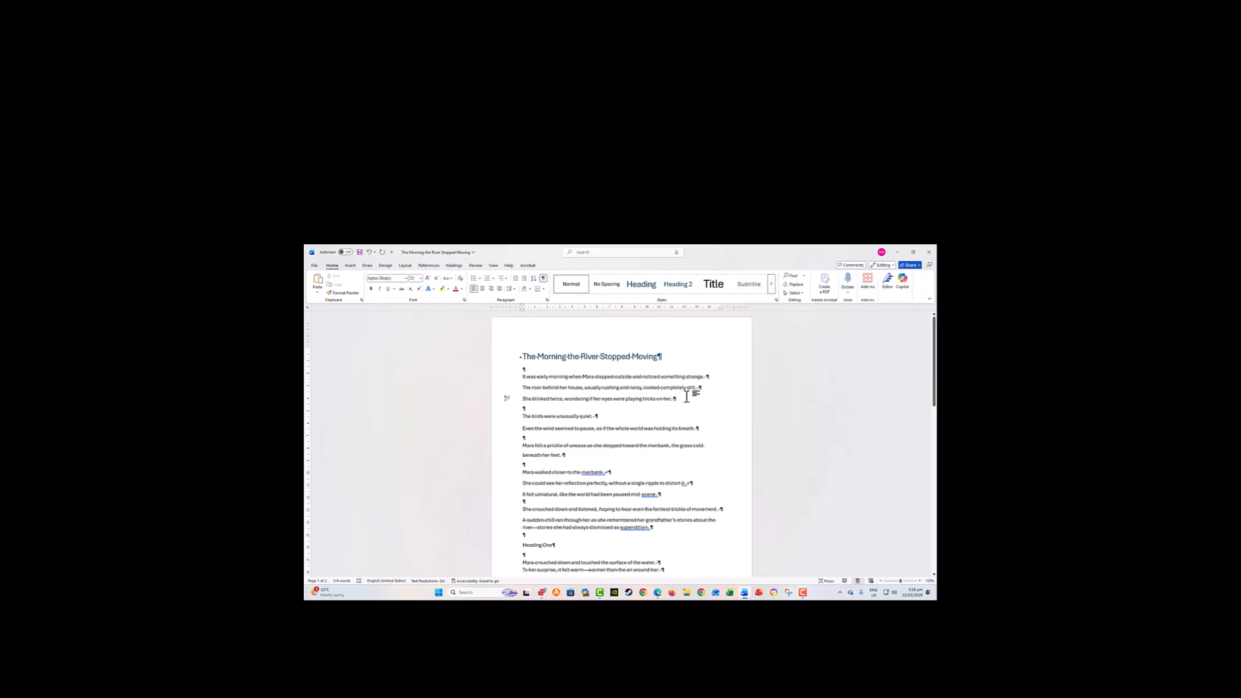
key("BackSpace")
key("BackSpace")
key("BackSpace")
double_click(667, 400)
left_click(677, 399)
- Remove the blank paragraph above "The birds were unusually quiet", keeping that sentence on its own line
left_click(521, 416)
key("BackSpace")
key("BackSpace")
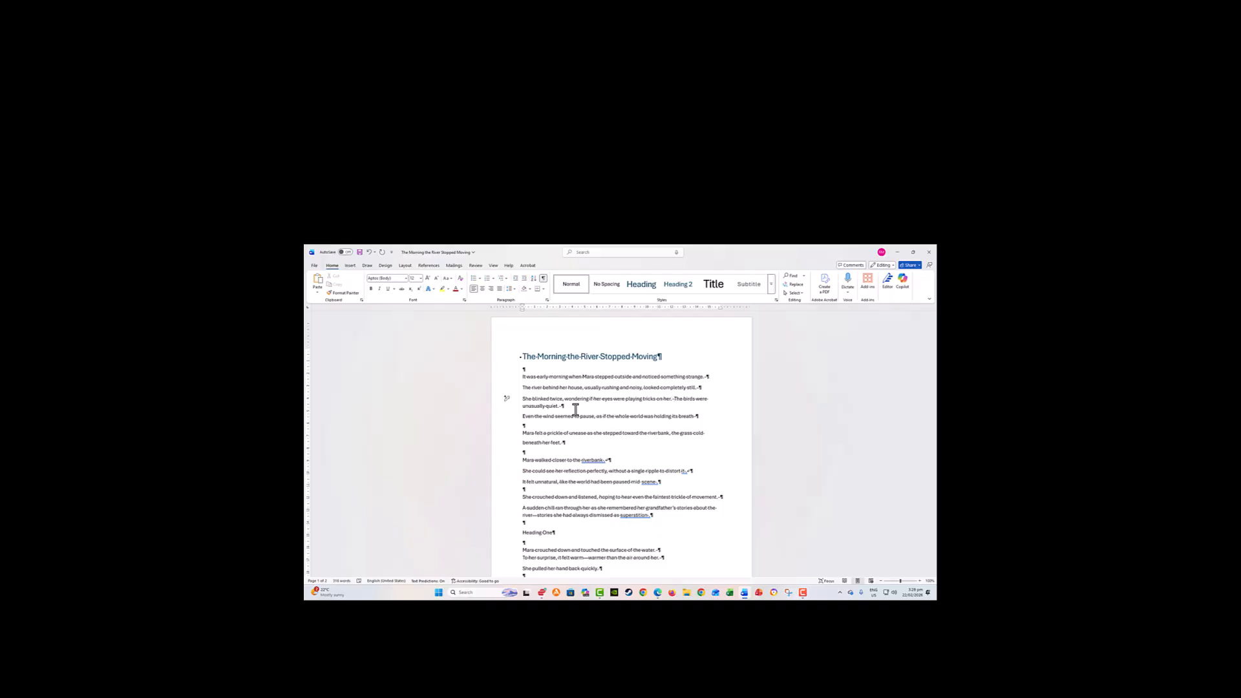
key("Return")
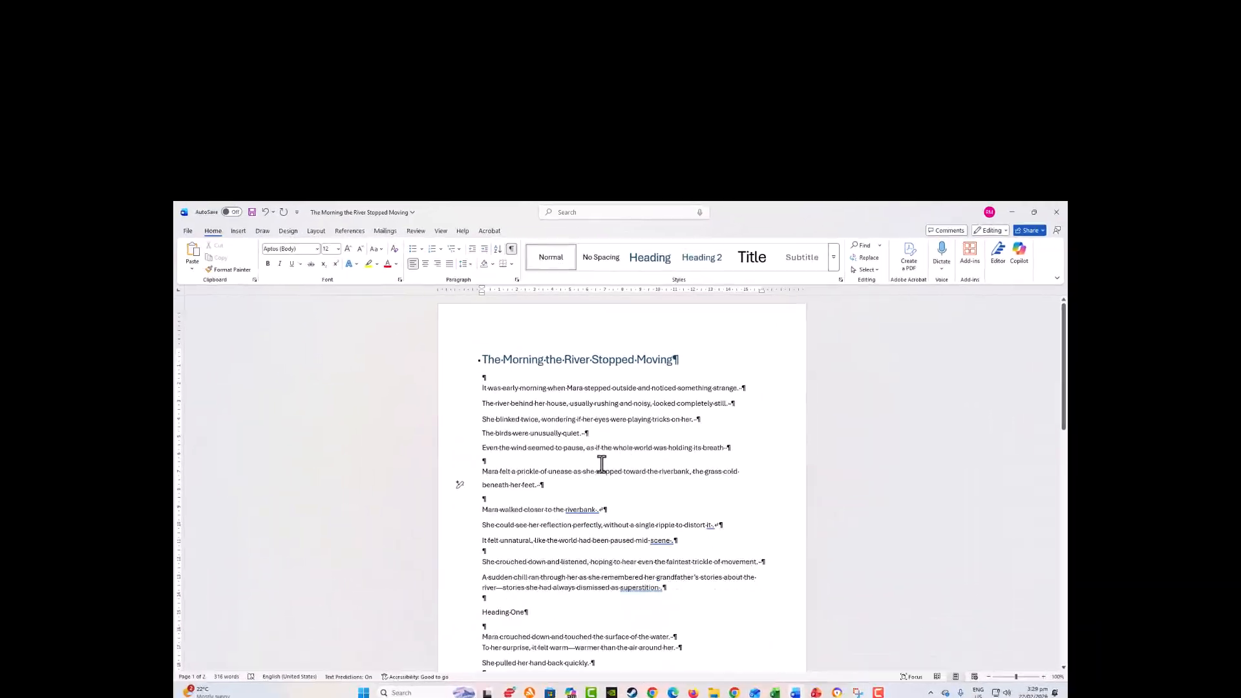
- Delete the stray line break and the full stop after "Mara walked closer to the riverbank"
left_click(602, 509)
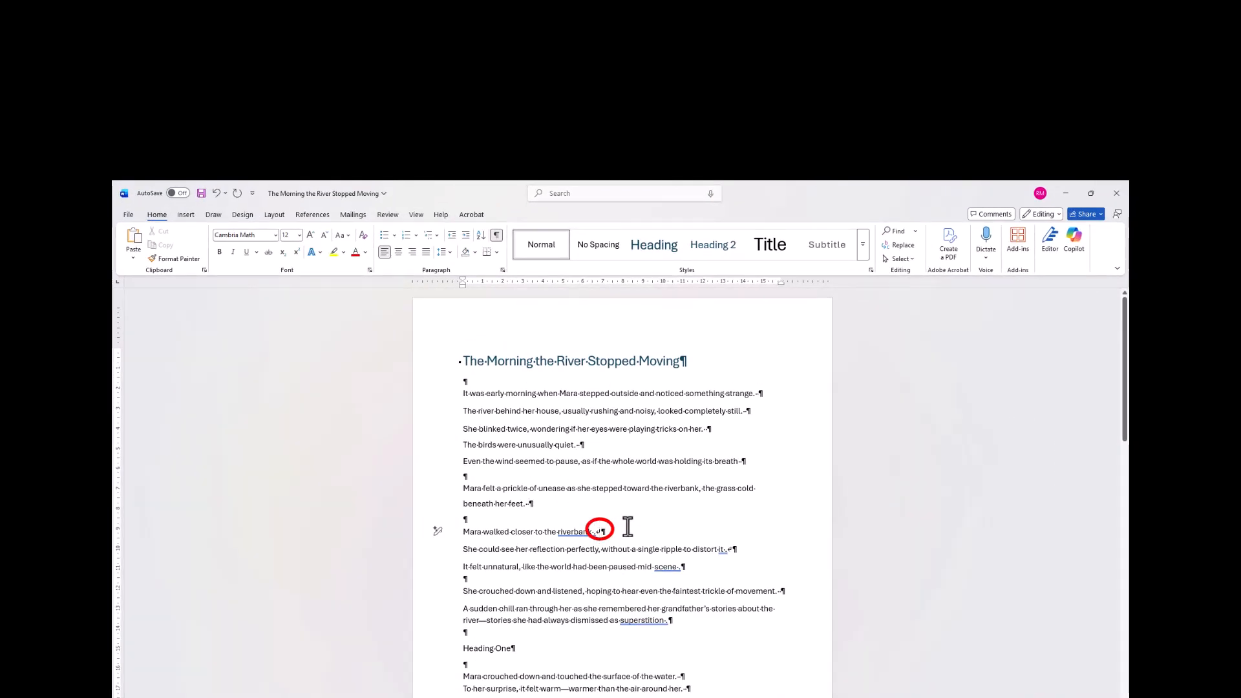
key("BackSpace")
key("BackSpace")
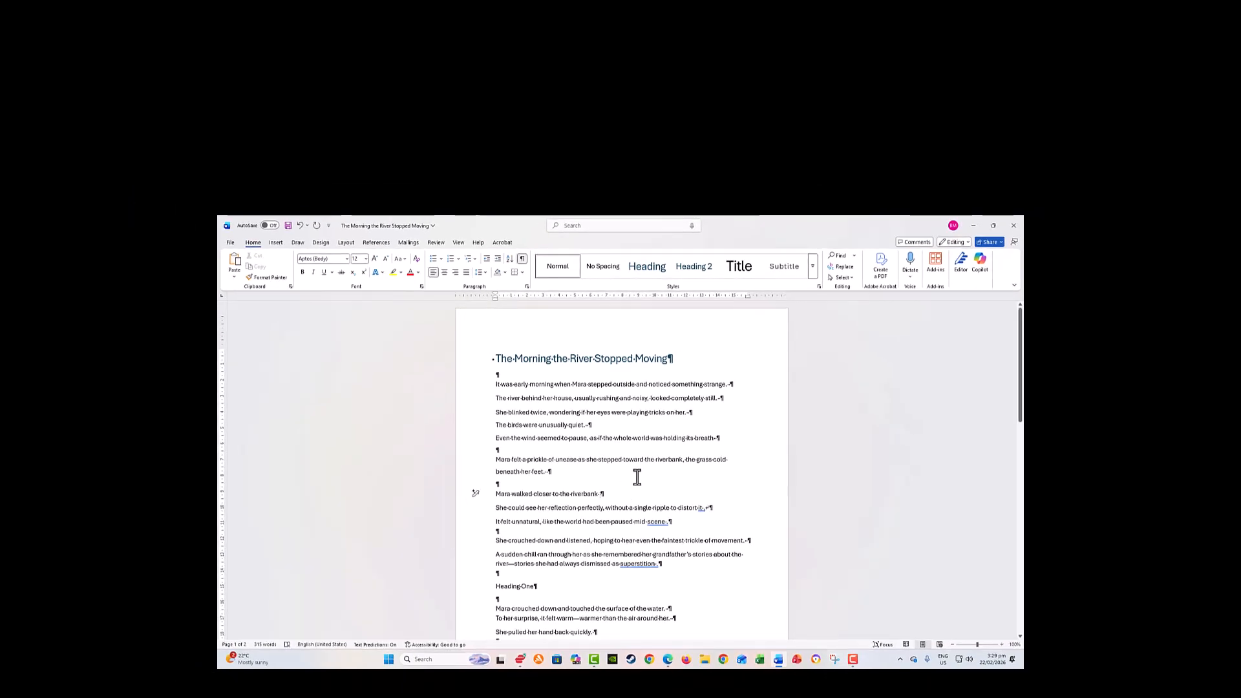
- Remove the line break after "distort it" and the surplus space before the full stop after "mid-scene"
left_click(713, 506)
key("BackSpace")
key("BackSpace")
key("BackSpace")
key("BackSpace")
key("BackSpace")
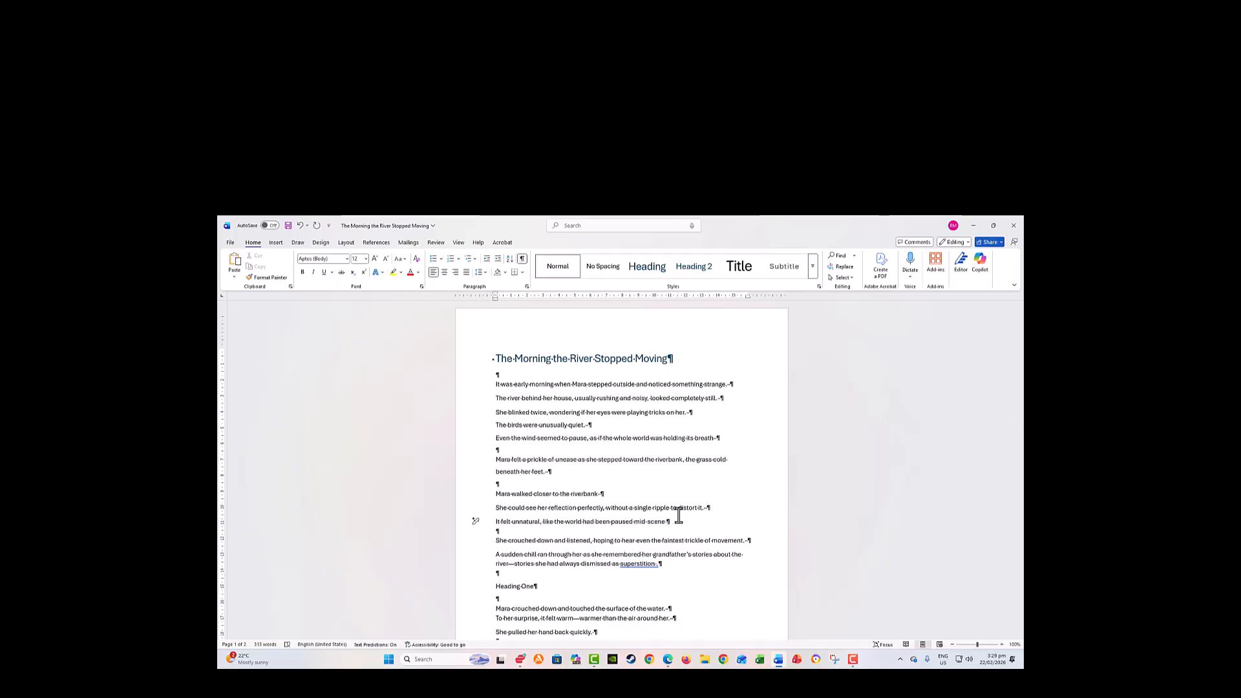
type(".")
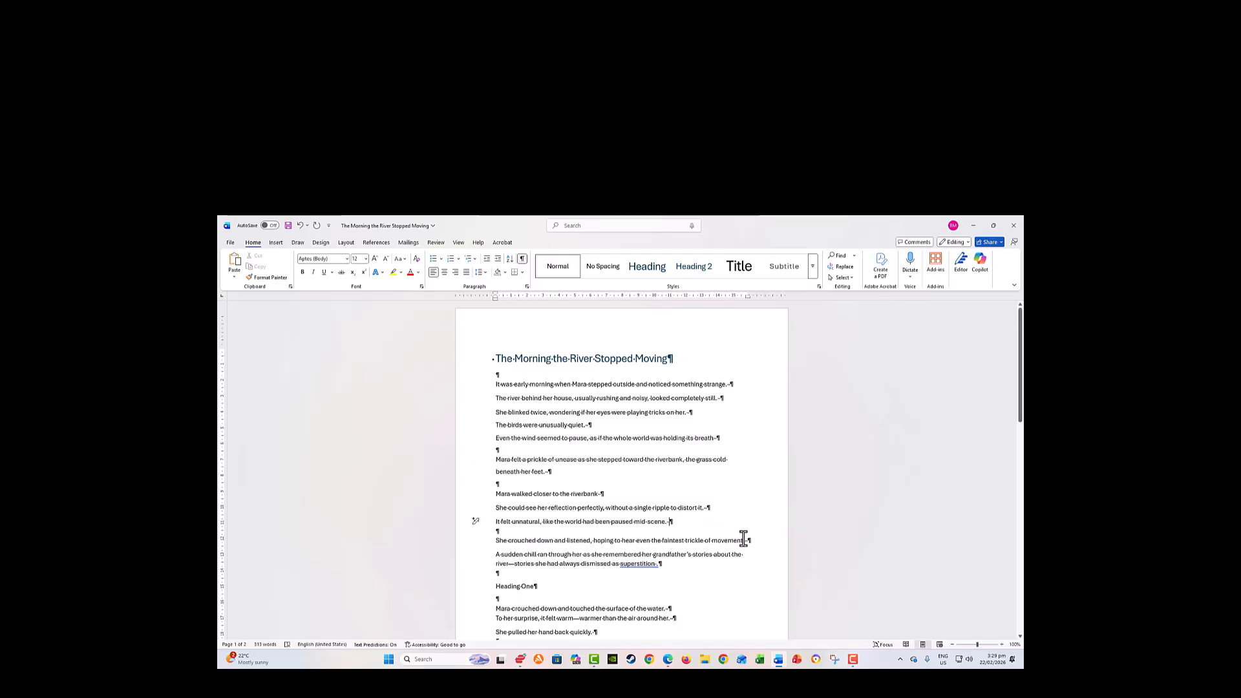
- Remove the surplus space before the full stop after "superstition"
double_click(646, 563)
left_click(657, 564)
key("BackSpace")
key("BackSpace")
- Tidy the spacing around the full stops after "quickly" and "upstream" in the Heading One section
scroll(678, 550, "down", 3)
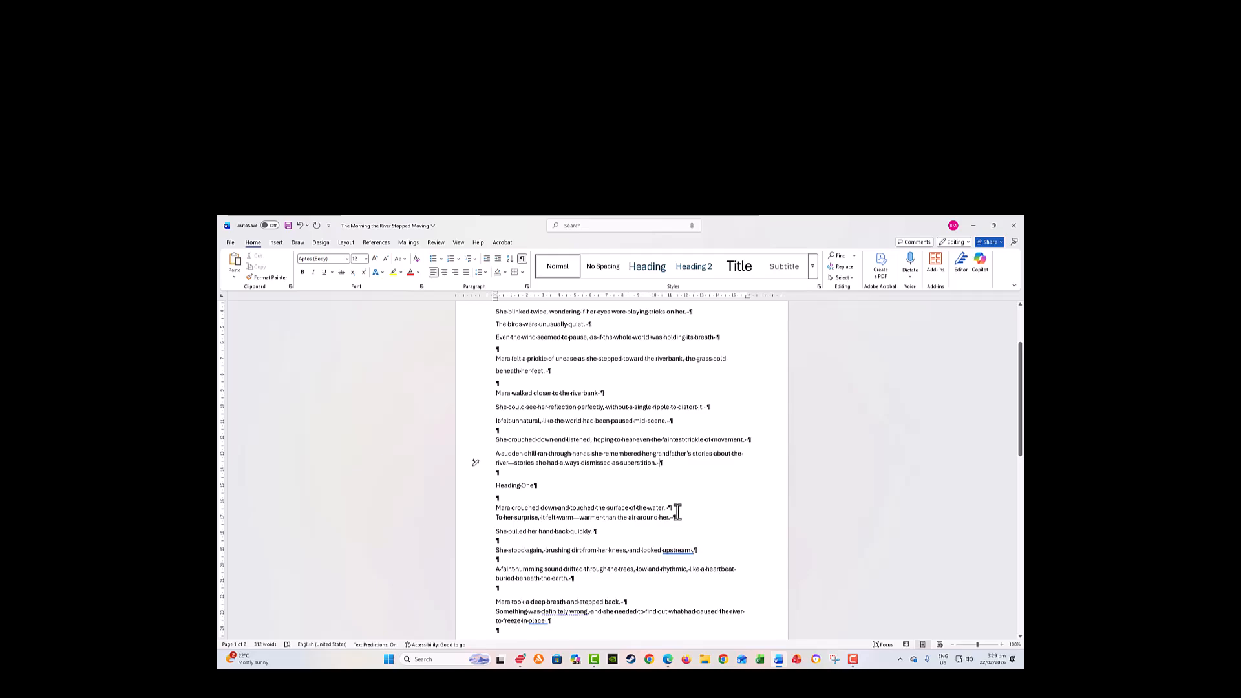
left_click(593, 531)
key("BackSpace")
double_click(689, 550)
left_click(694, 550)
key("BackSpace")
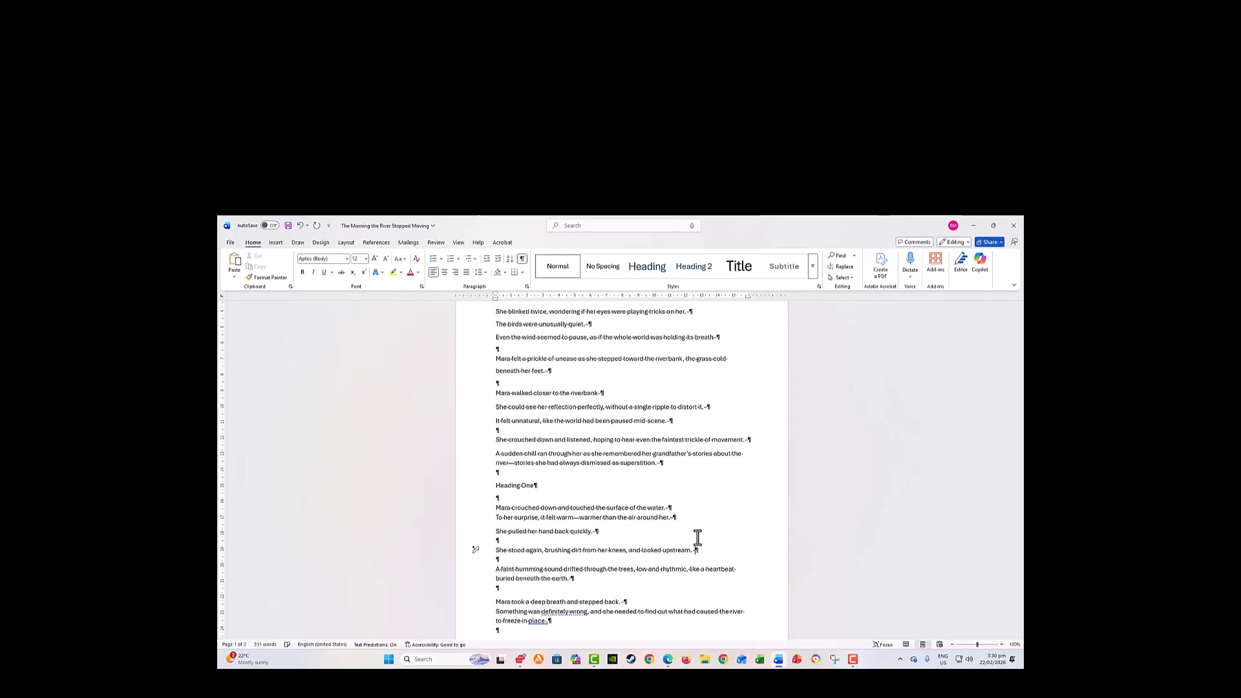
left_click(570, 579)
- Remove the surplus space before the full stop after "to freeze in place"
scroll(645, 581, "down", 3)
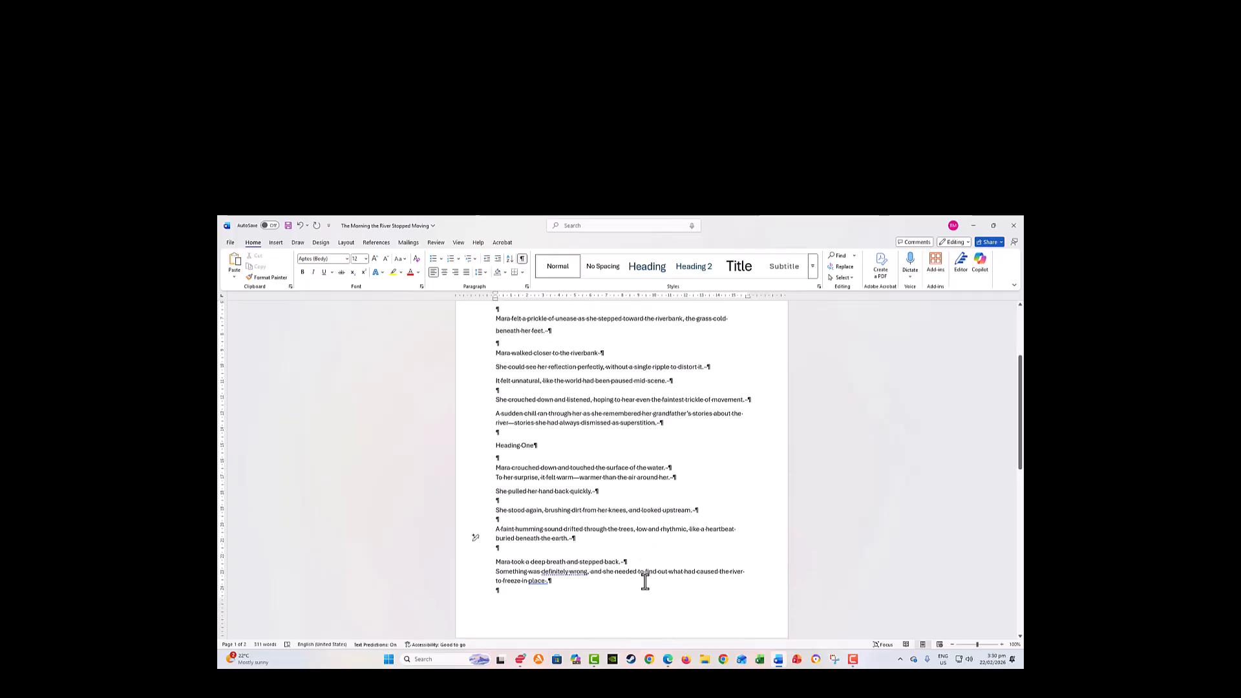
double_click(544, 561)
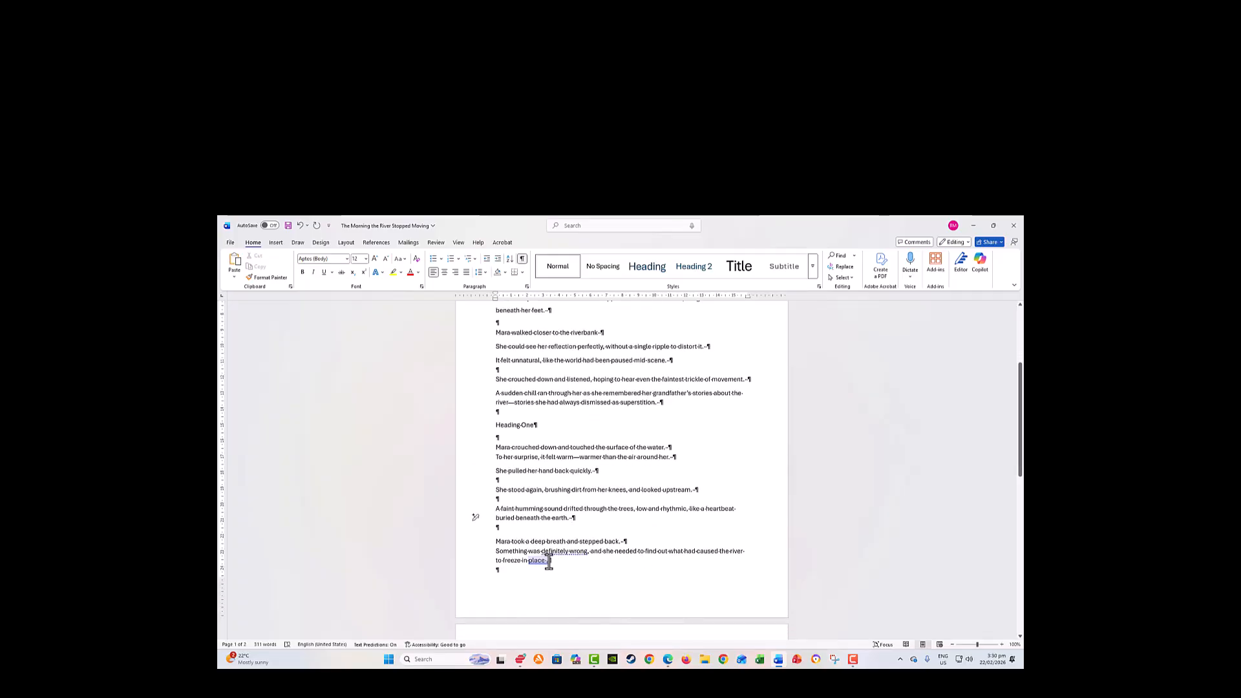
left_click(559, 550)
key("BackSpace")
key("BackSpace")
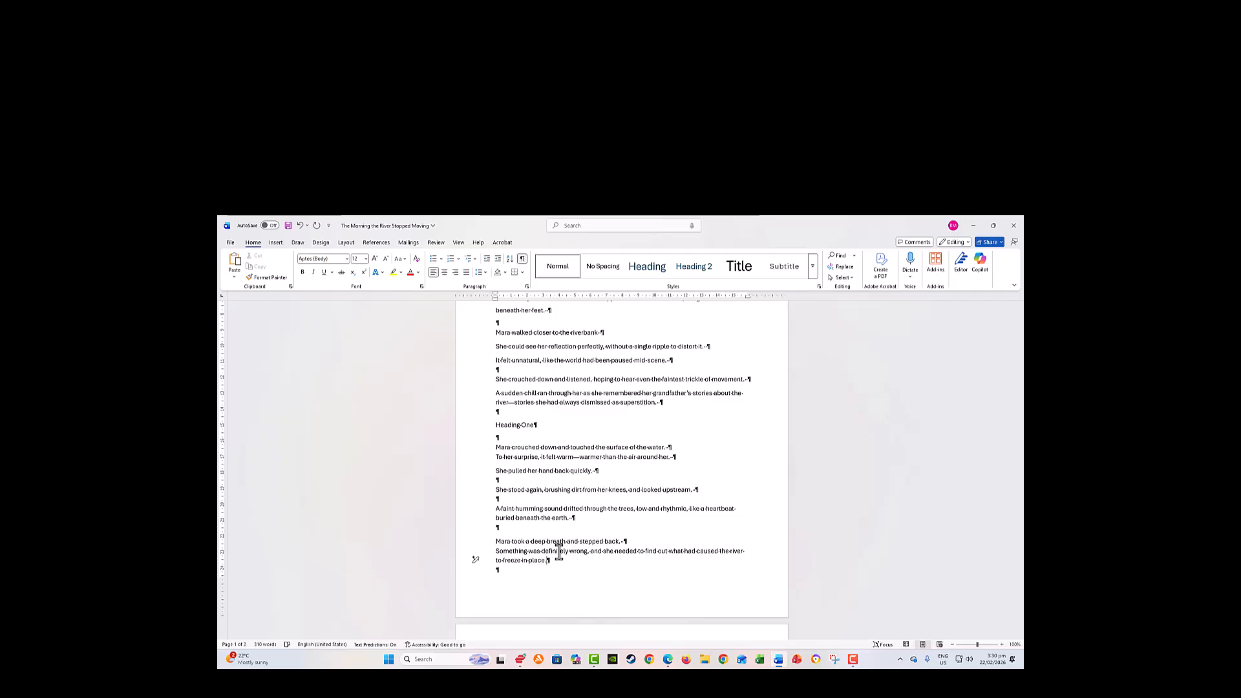
- Remove the surplus space before the full stop after "signs" under Heading Two
scroll(632, 502, "down", 5)
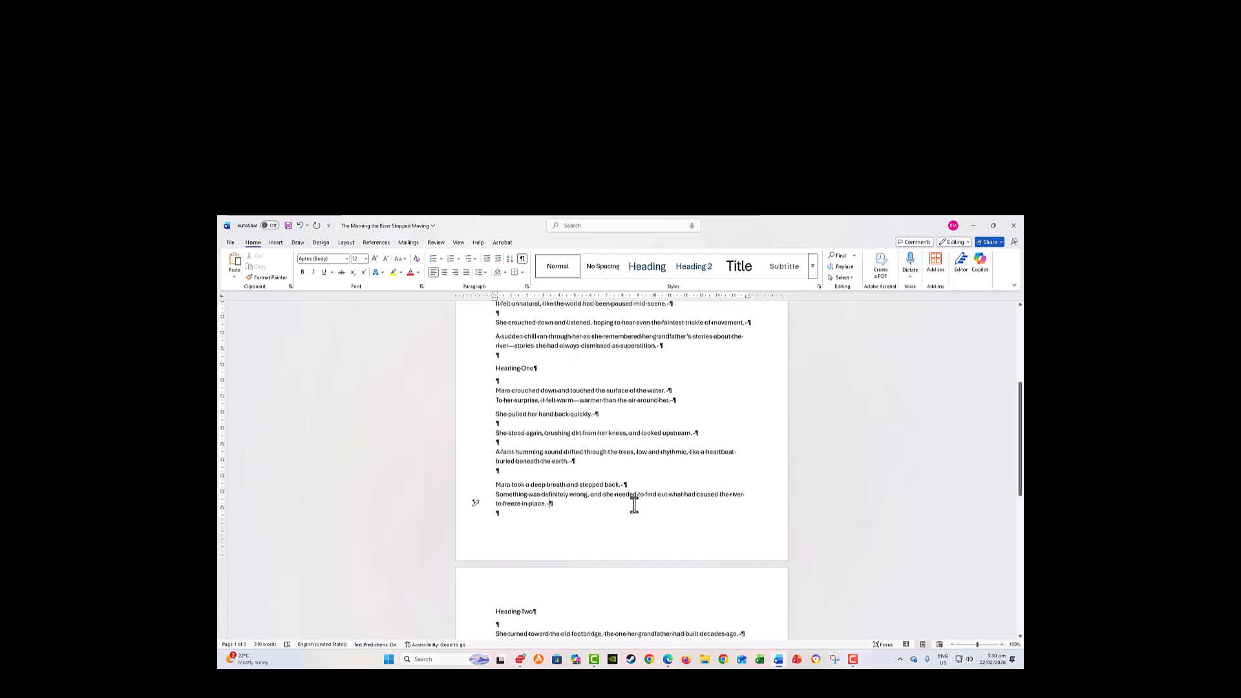
scroll(637, 501, "down", 2)
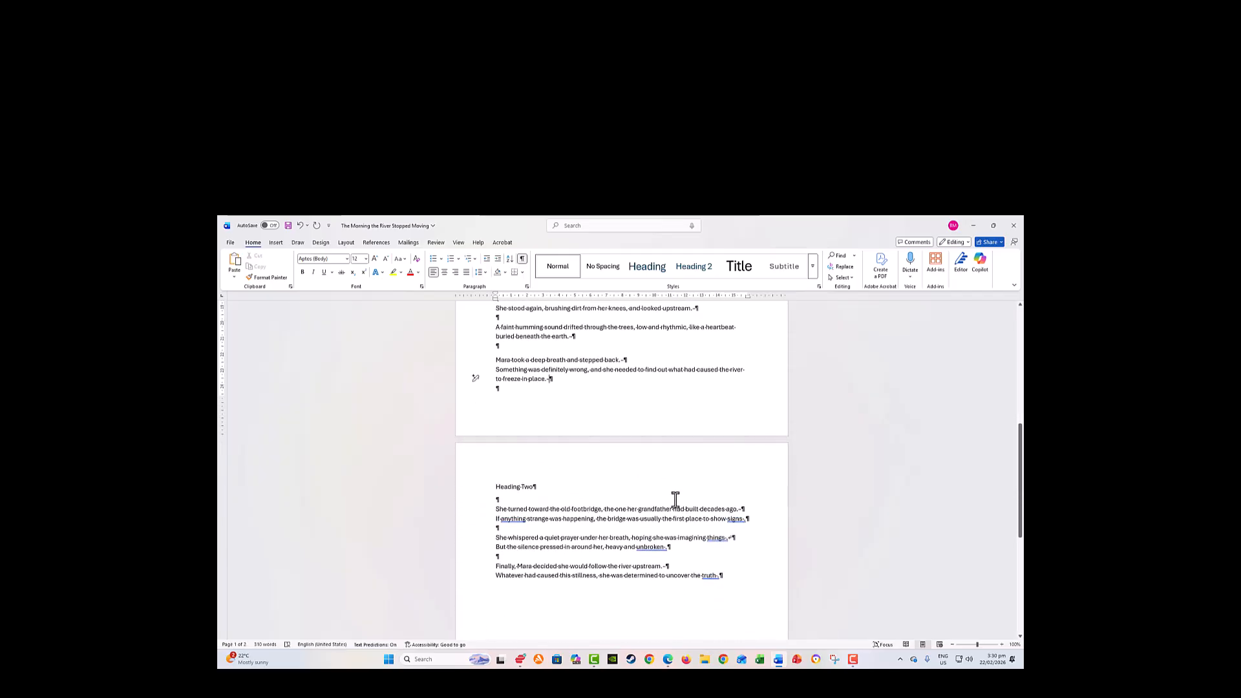
left_click_drag(728, 519, 745, 519)
left_click(746, 522)
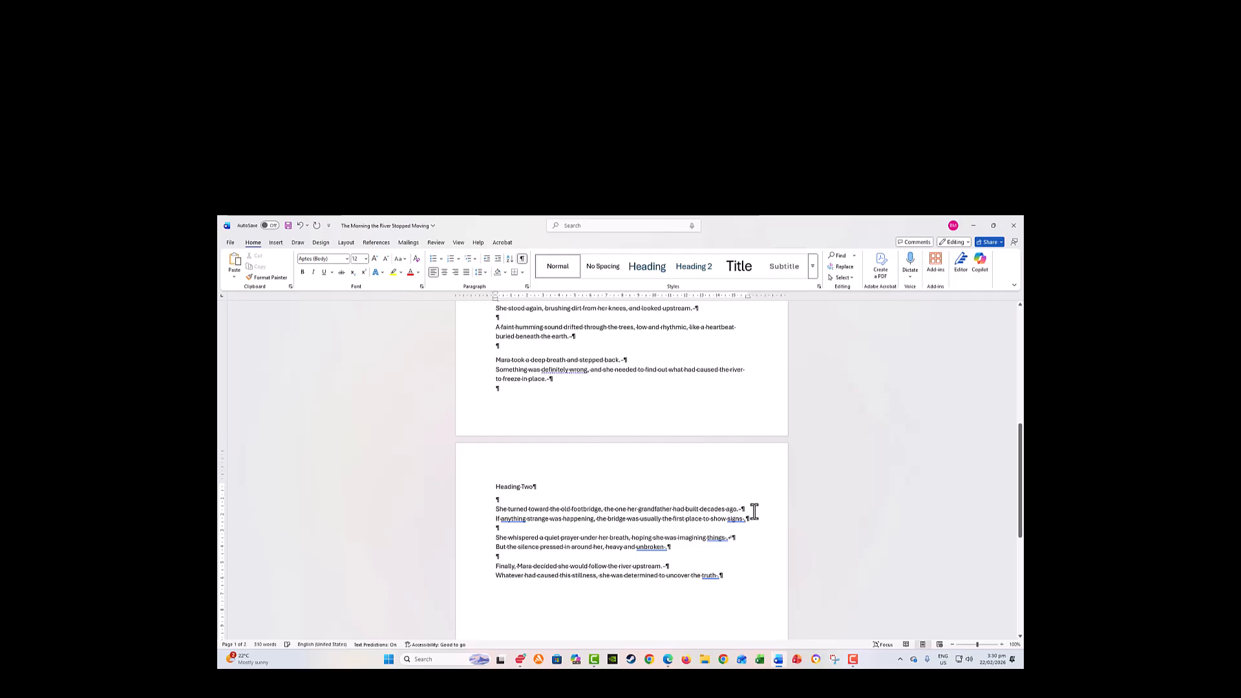
key("BackSpace")
key("BackSpace")
- Remove the line break after "imagining things" and the surplus spaces before the full stops after "unbroken" and "truth"
left_click(737, 532)
key("BackSpace")
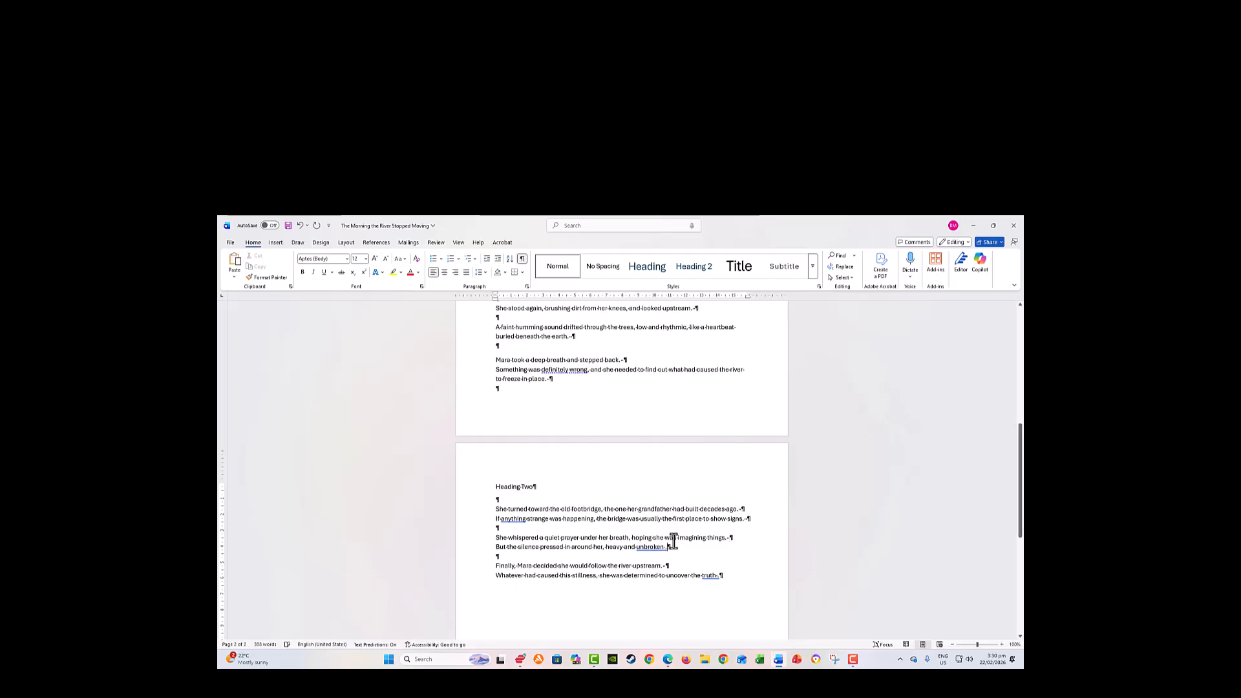
key("BackSpace")
key("BackSpace")
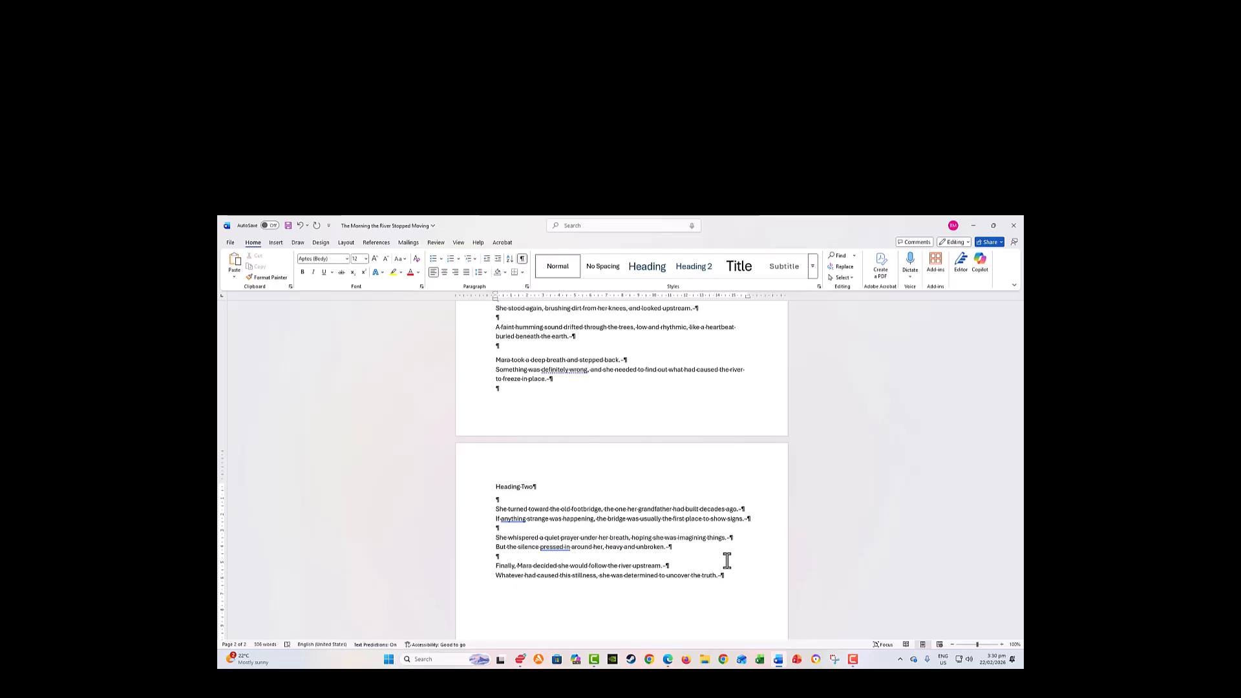
- Hide the formatting marks and return to the beginning of the story
scroll(534, 423, "up", 1)
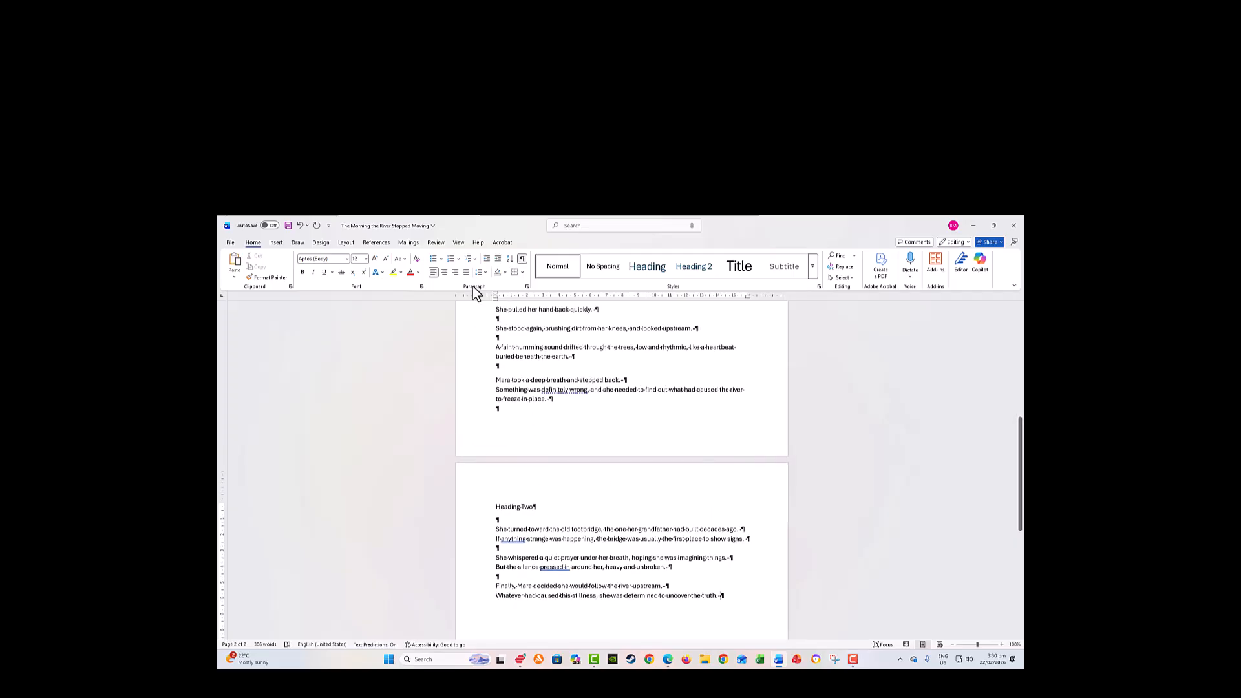
left_click(522, 259)
scroll(659, 419, "up", 5)
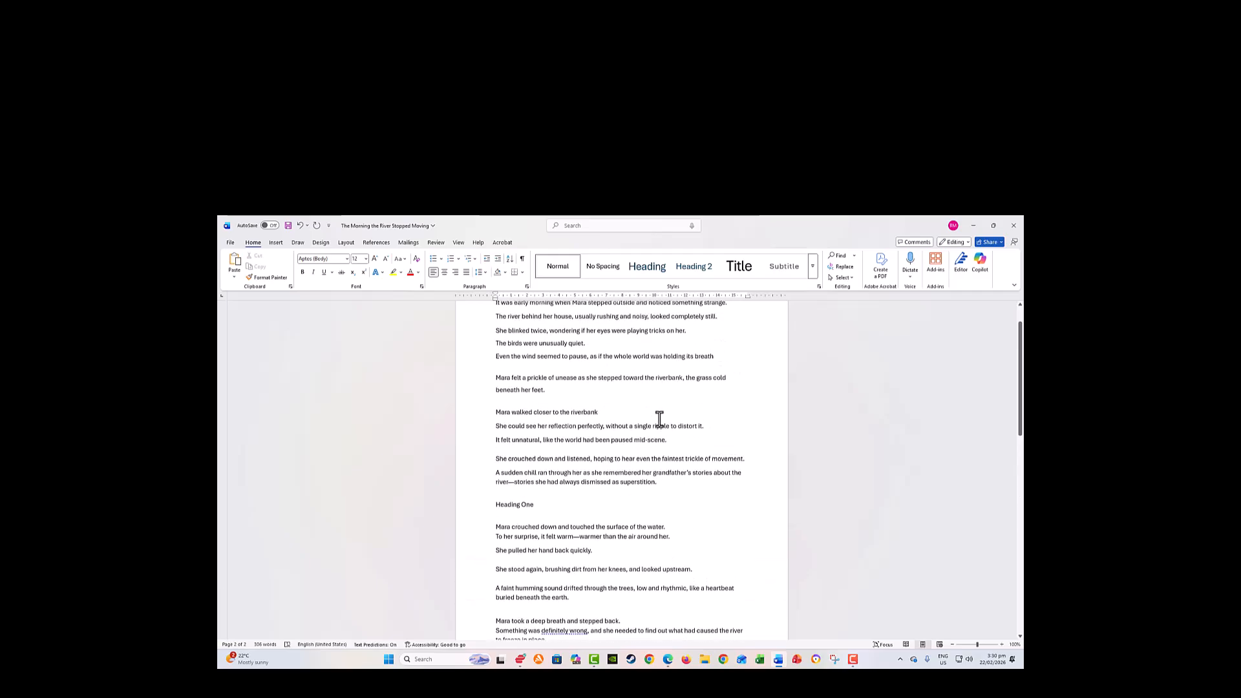
scroll(659, 419, "up", 3)
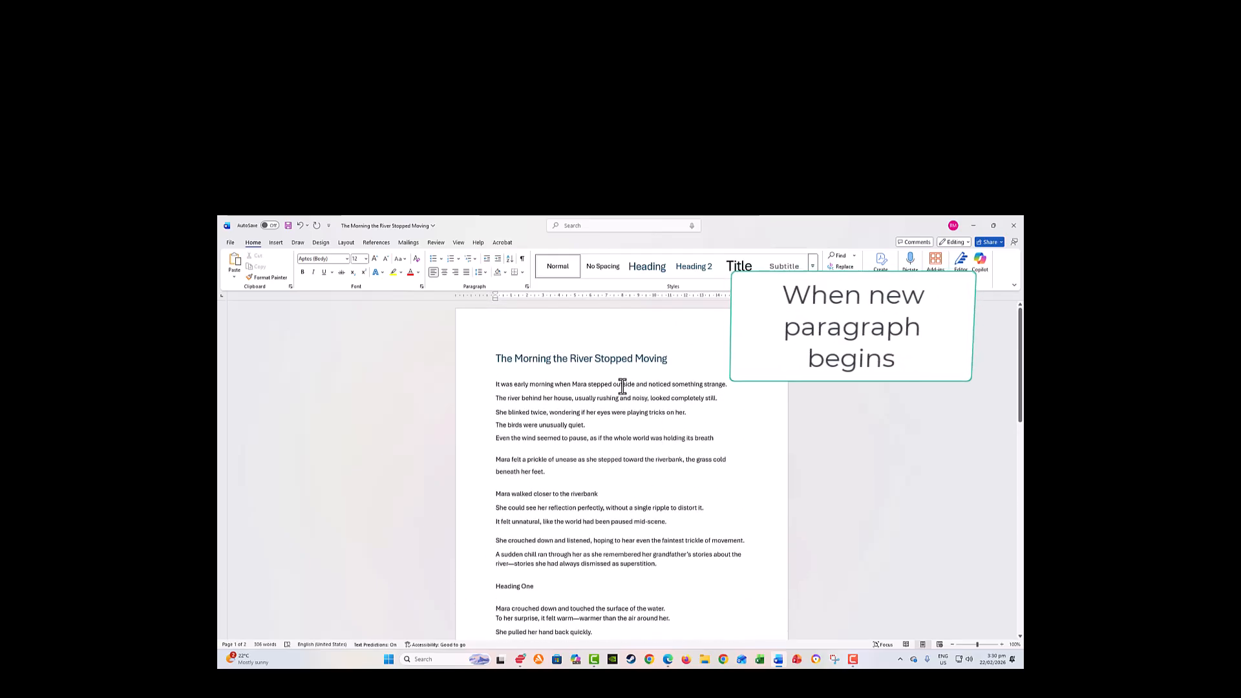
- Join "Even the wind seemed to pause" to the birds sentence and "Mara walked closer" to the end of the "beneath her feet" paragraph
left_click(597, 426)
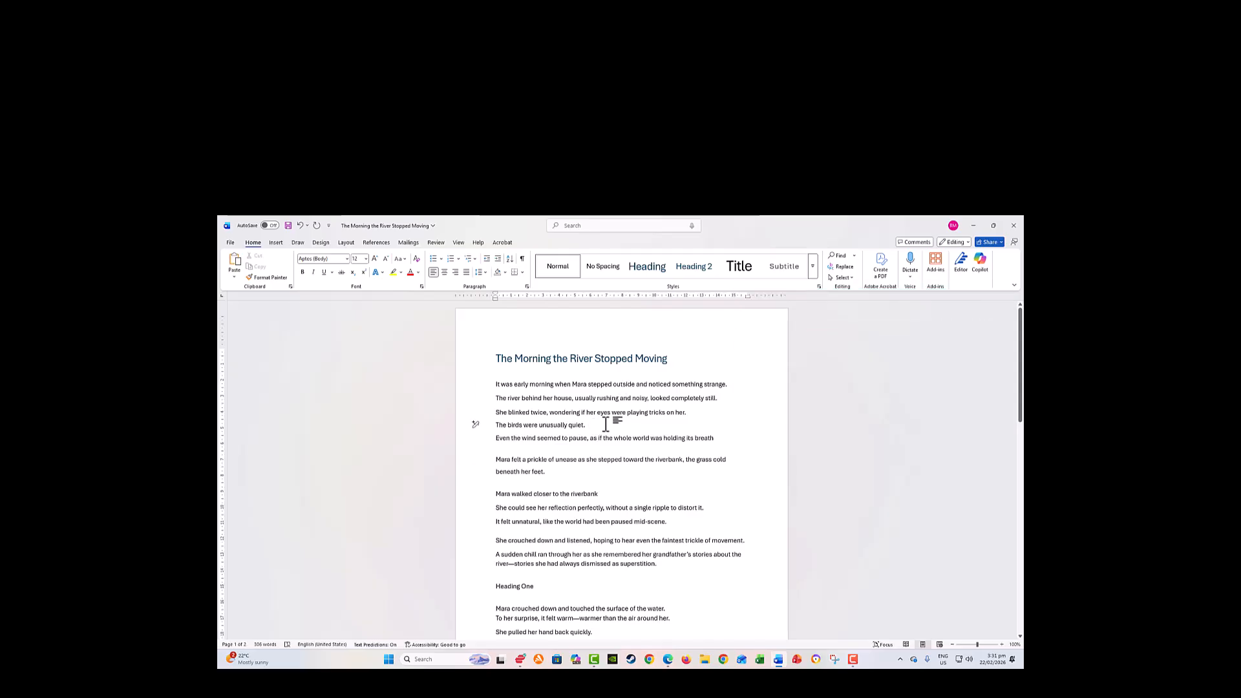
key("Delete")
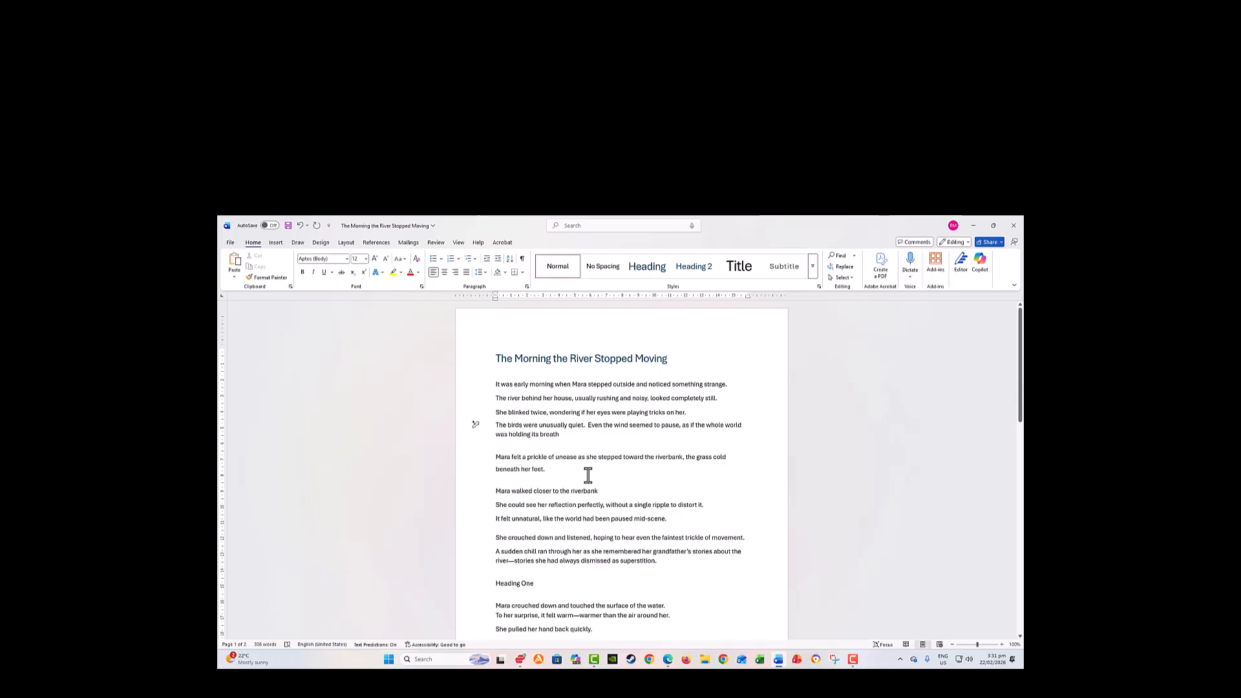
left_click(553, 469)
key("Delete")
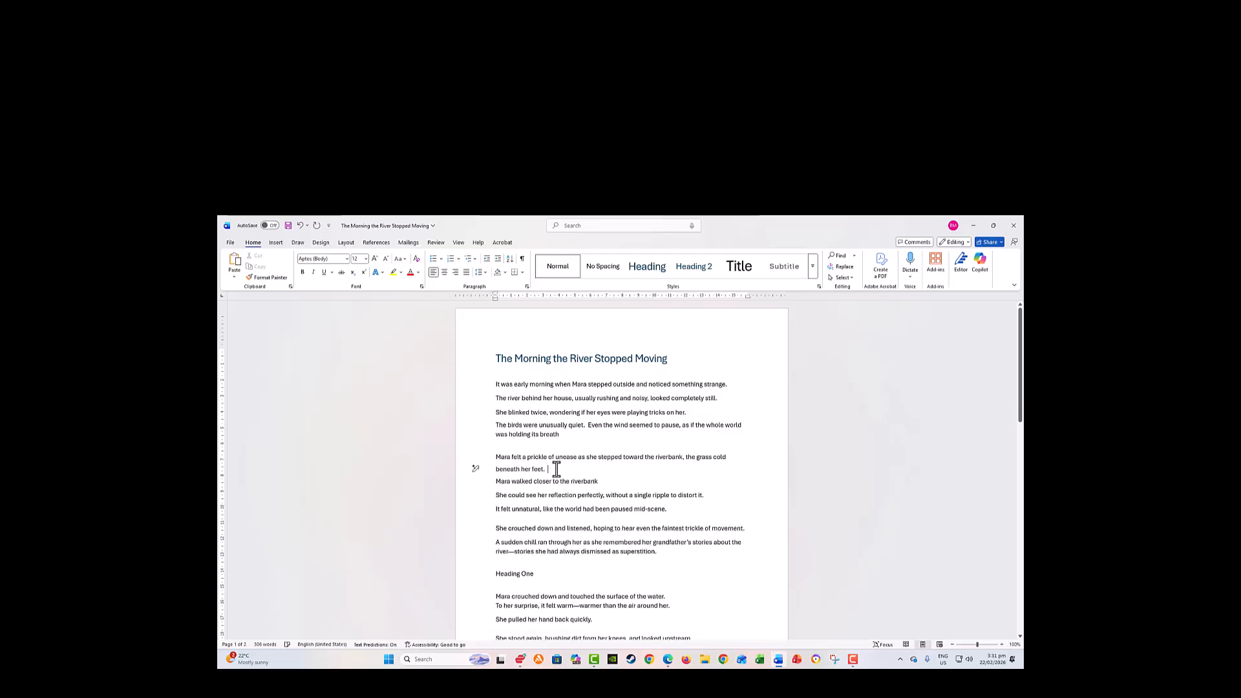
key("Delete")
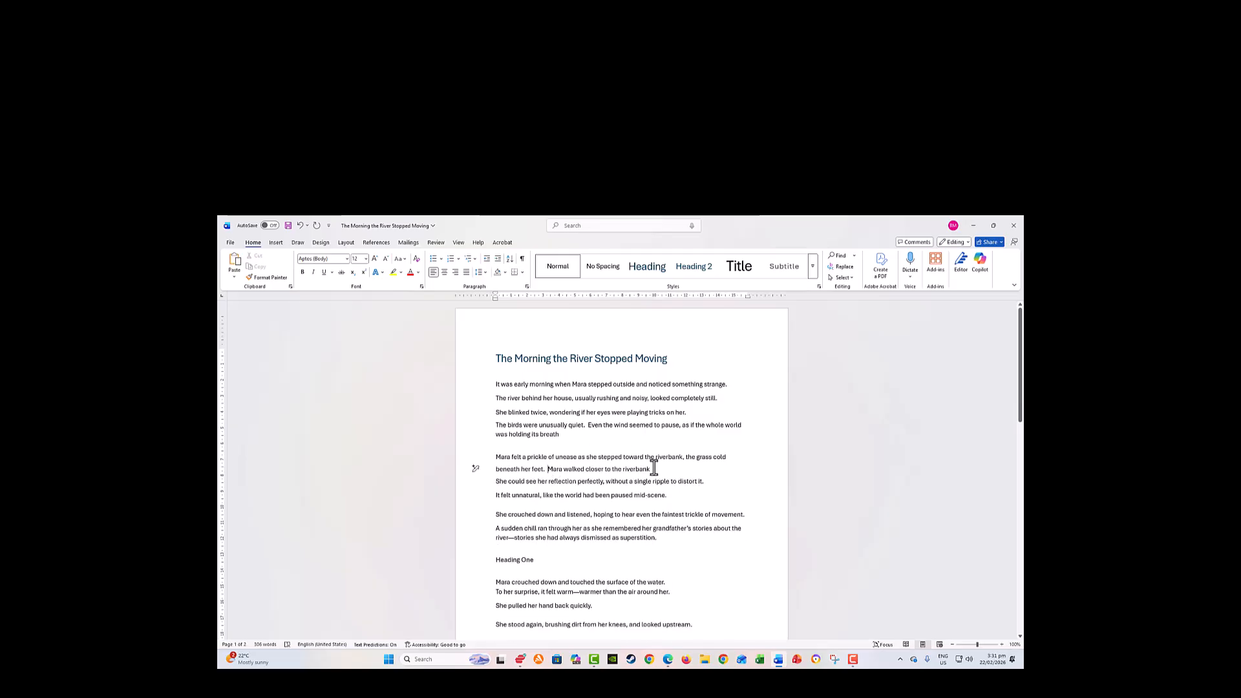
- Join "She could see her reflection" and "It felt unnatural" to the "Mara walked closer" paragraph, removing the space before the full stop after "riverbank"
left_click(657, 469)
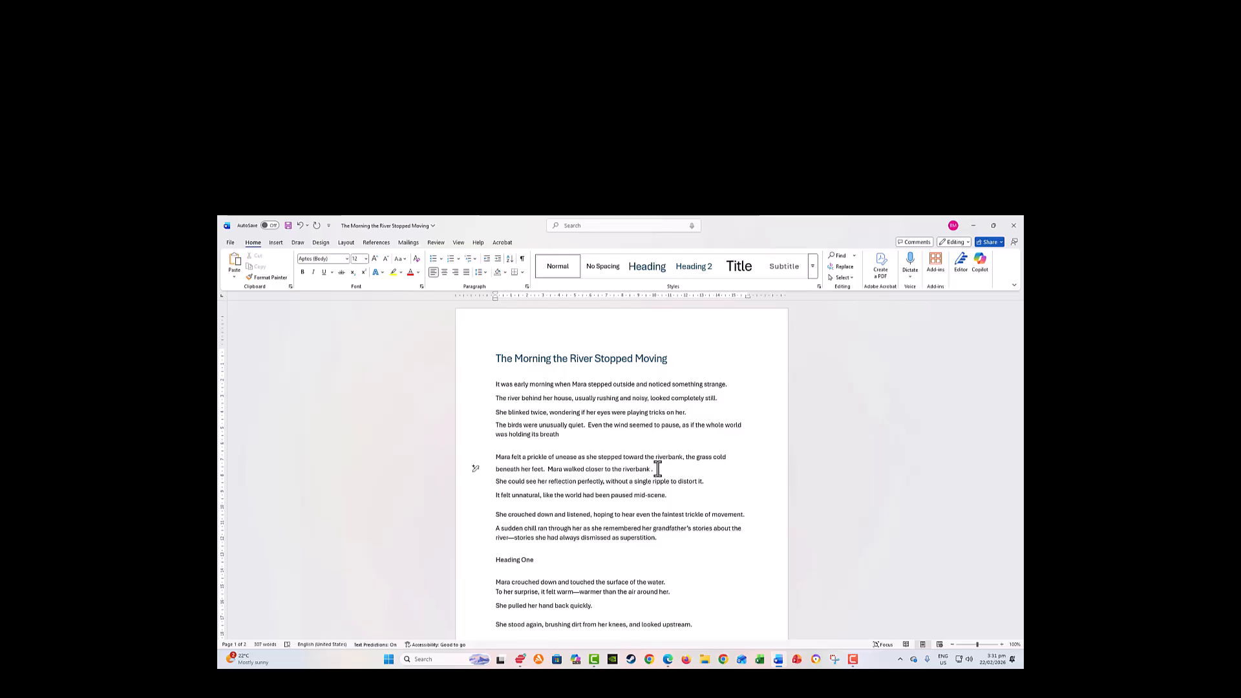
key("Delete")
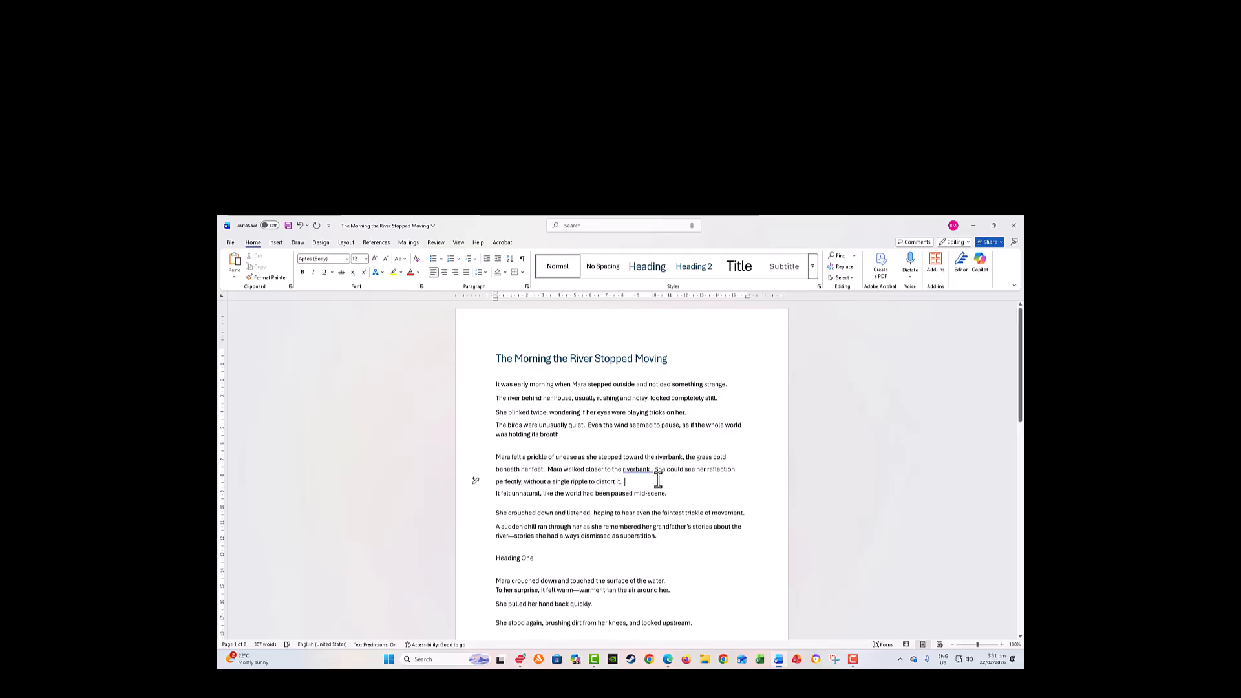
left_click(651, 470)
left_click(636, 502)
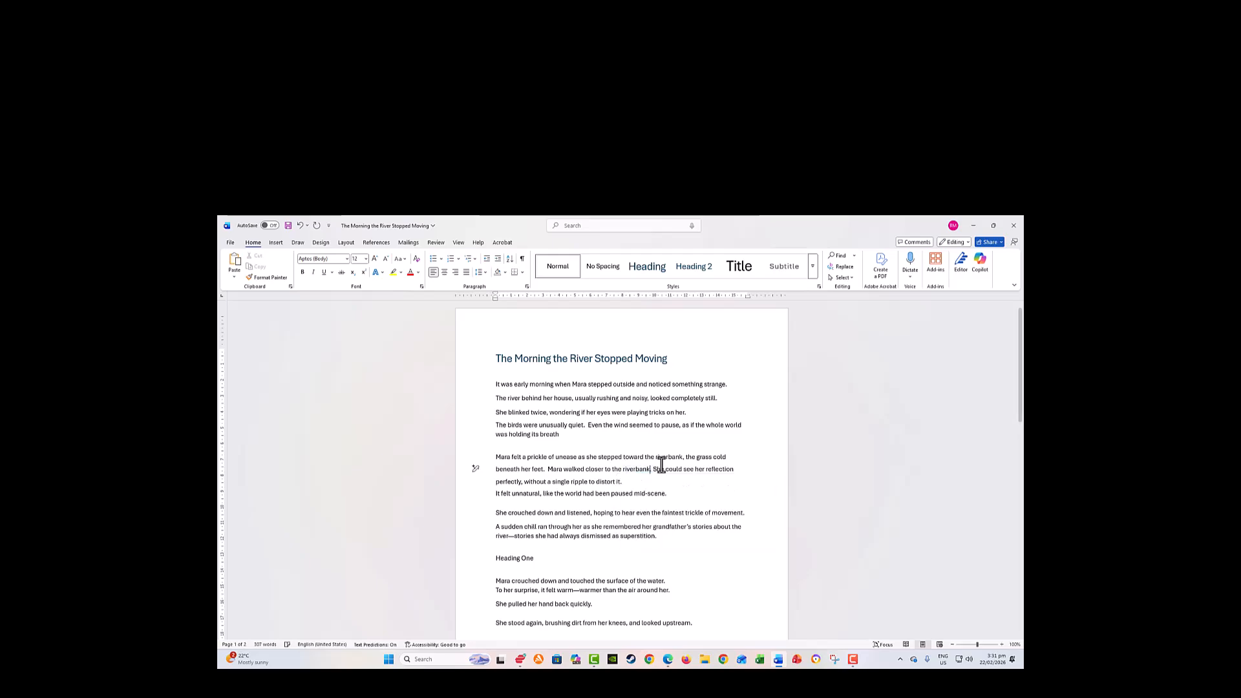
left_click(630, 482)
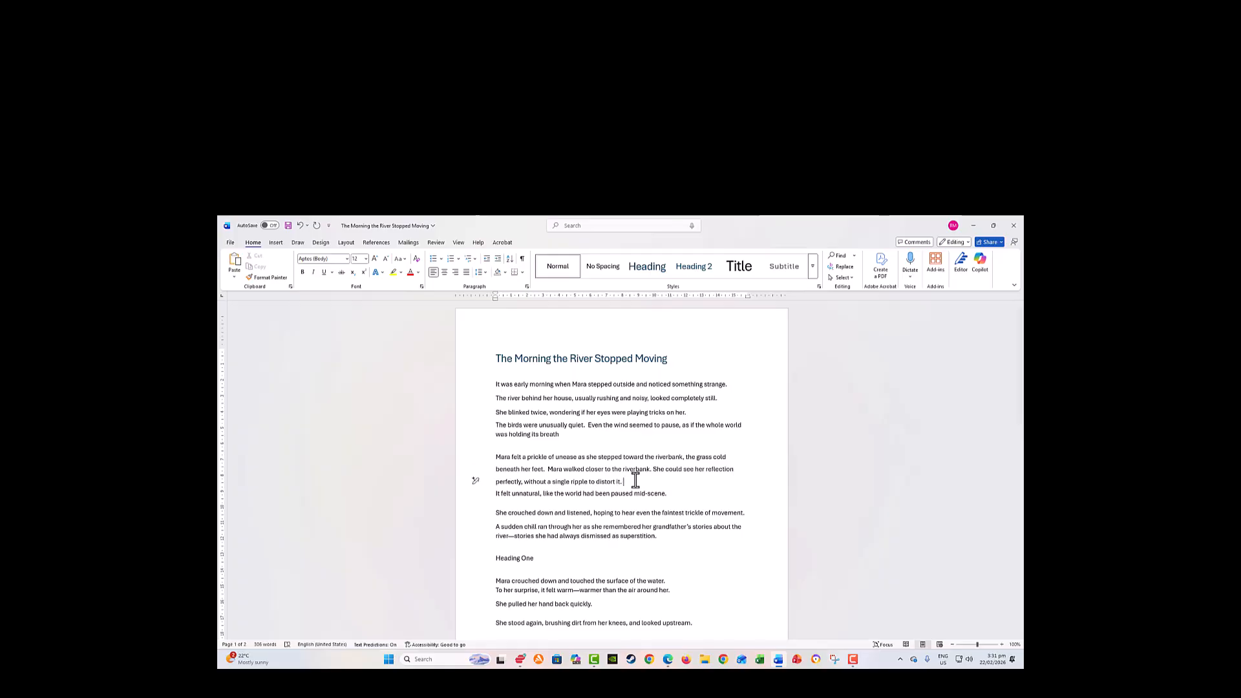
key("Delete")
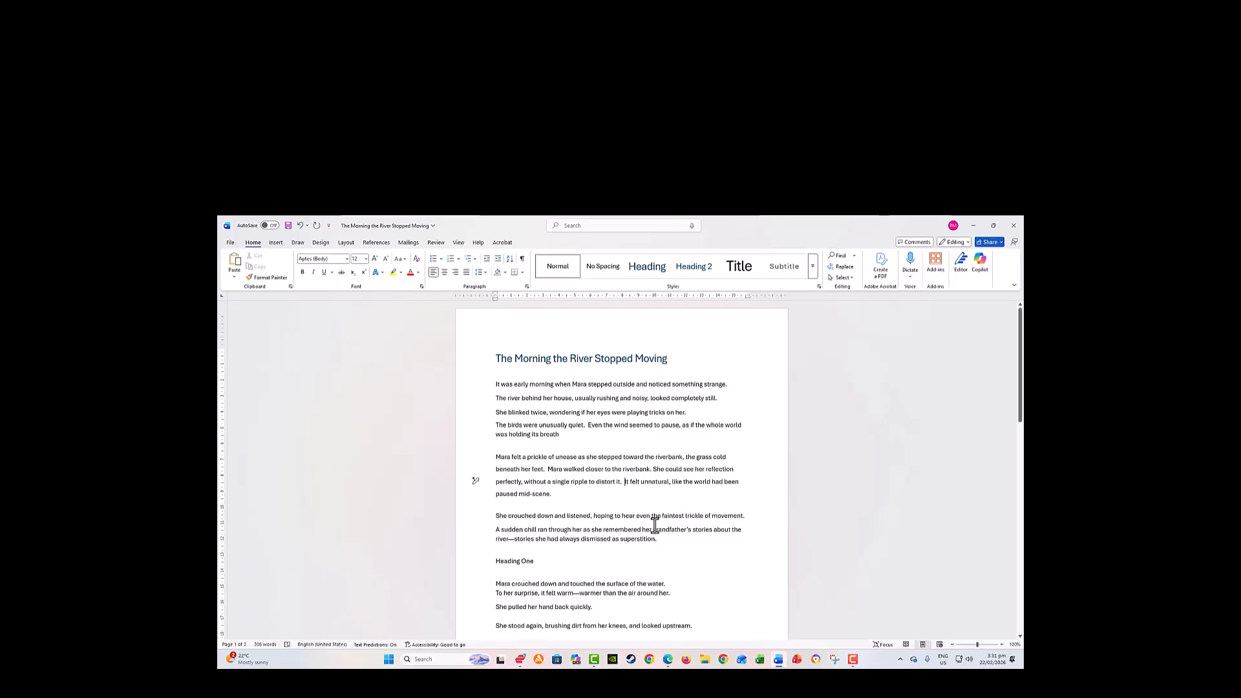
- Close the gap between "She crouched down and listened" and "A sudden chill", and check the line spacing of that passage
left_click(495, 530)
key("BackSpace")
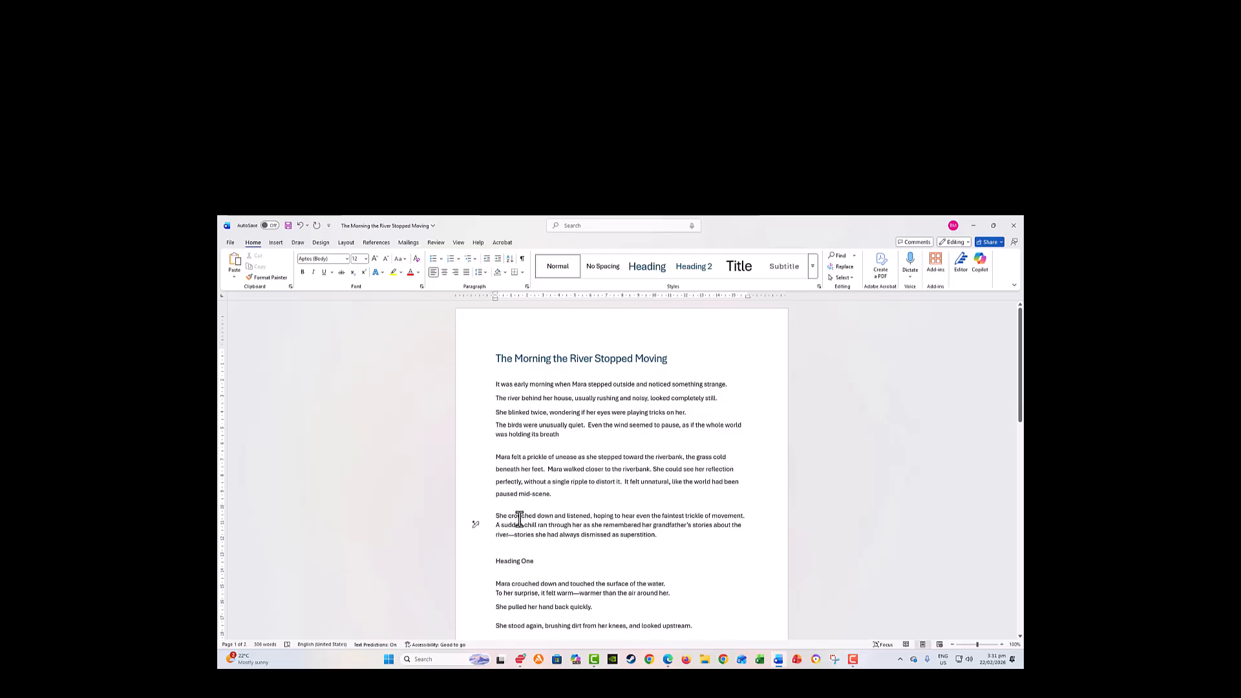
left_click_drag(510, 516, 533, 534)
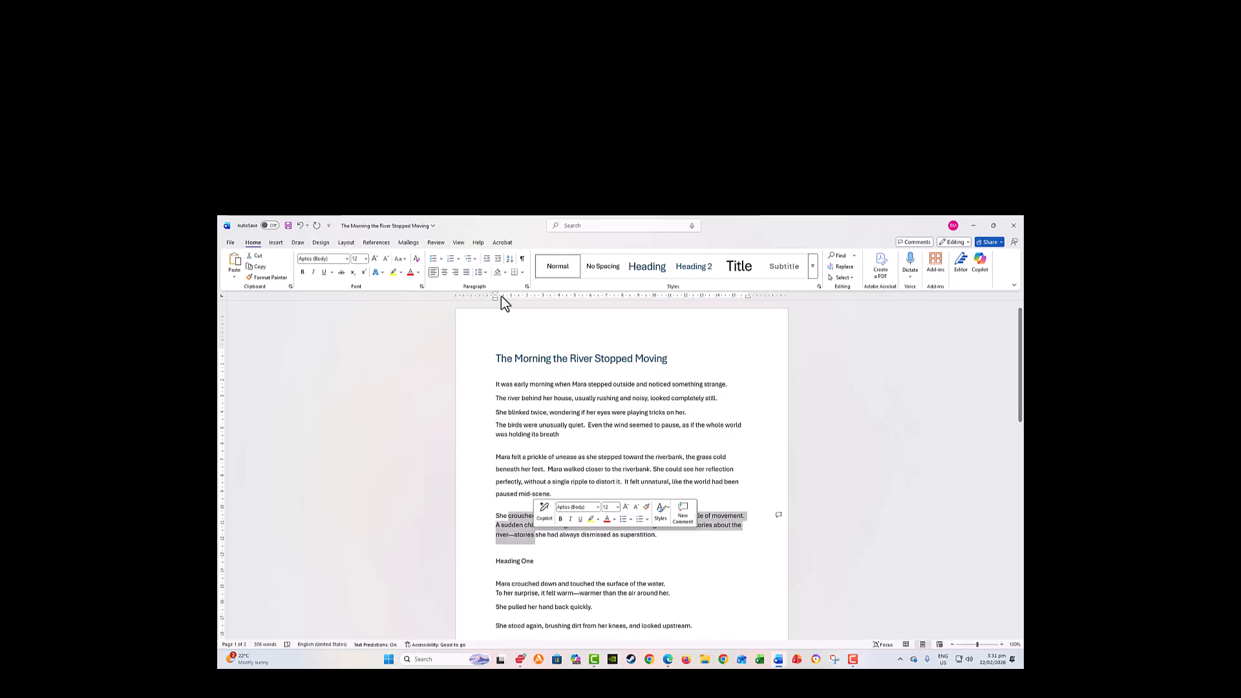
left_click(484, 273)
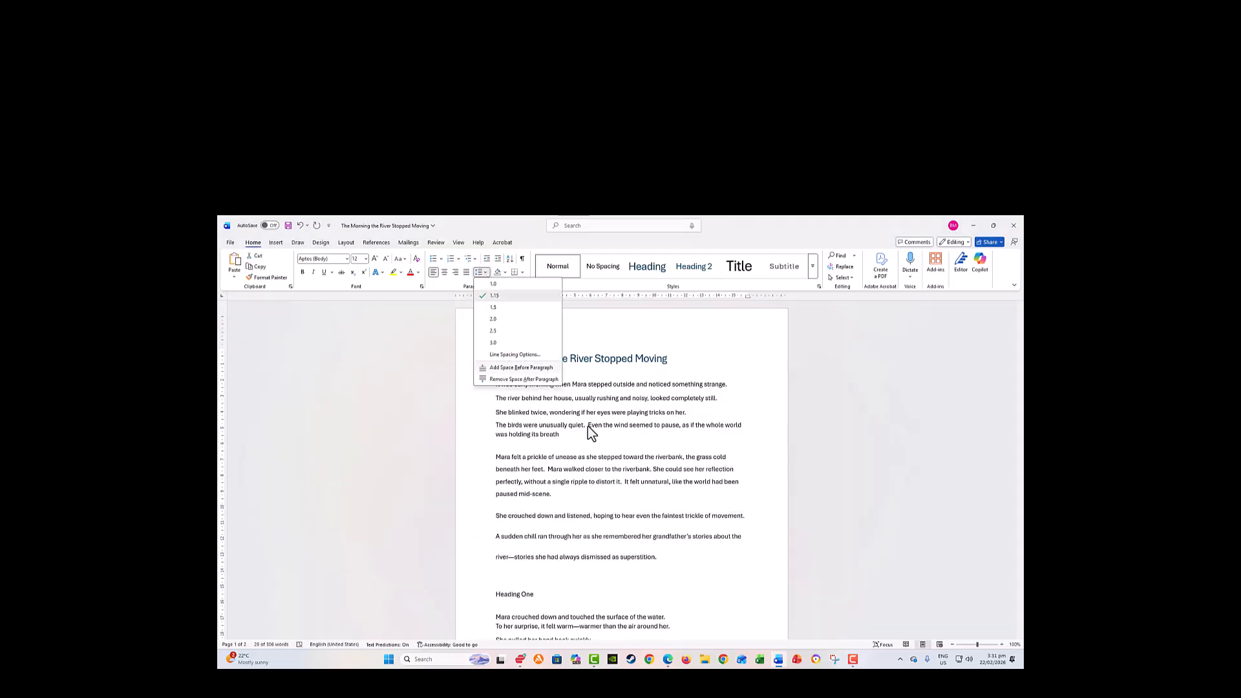
left_click(656, 551)
left_click(556, 546)
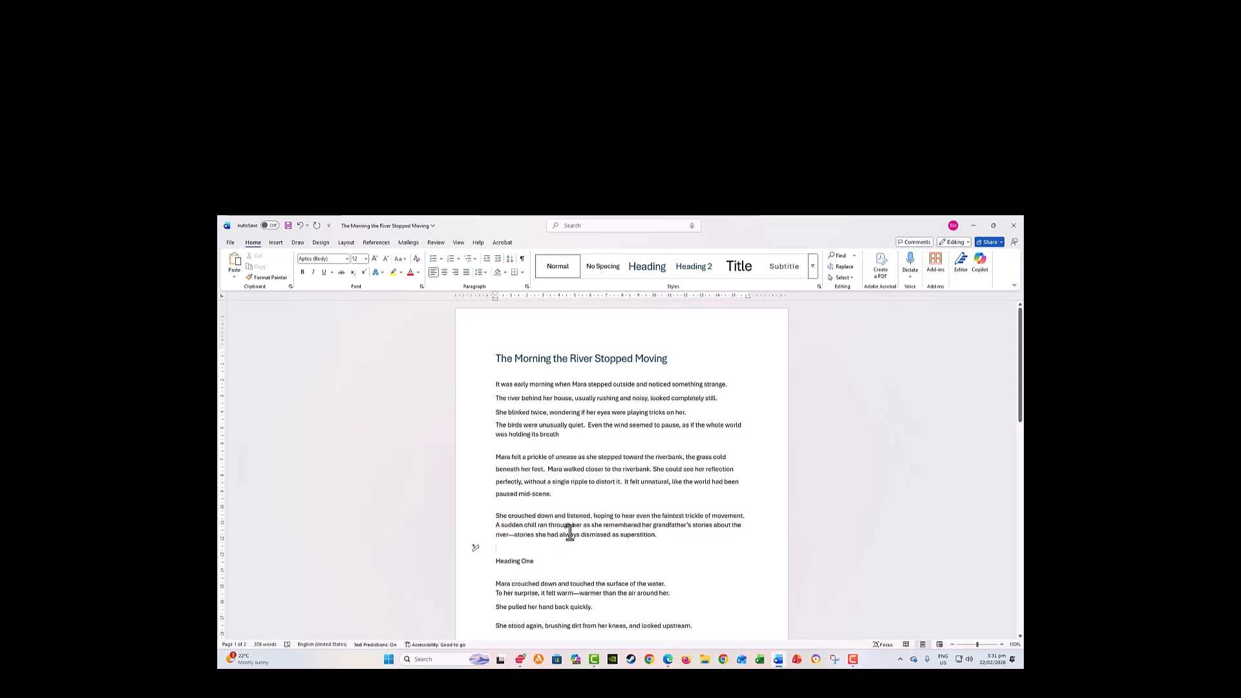
- Join "To her surprise" and "She pulled her hand back quickly" to the first paragraph under Heading One
scroll(581, 533, "down", 1)
scroll(581, 533, "down", 1)
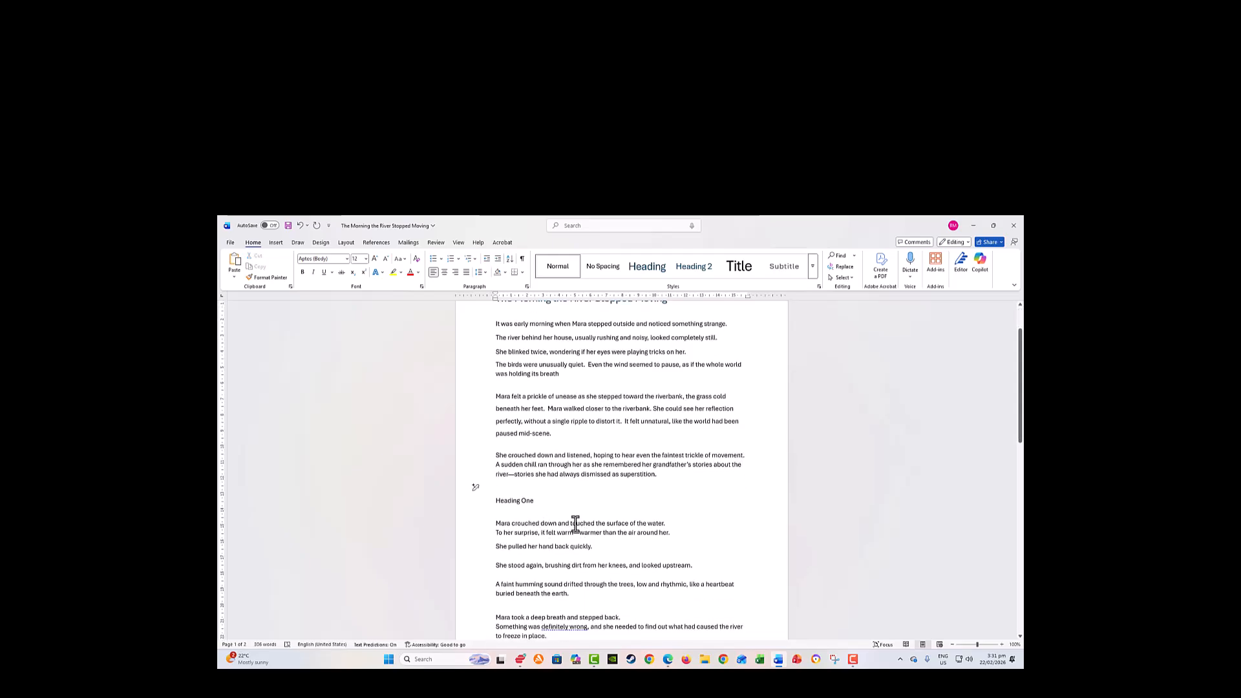
left_click(669, 524)
key("Delete")
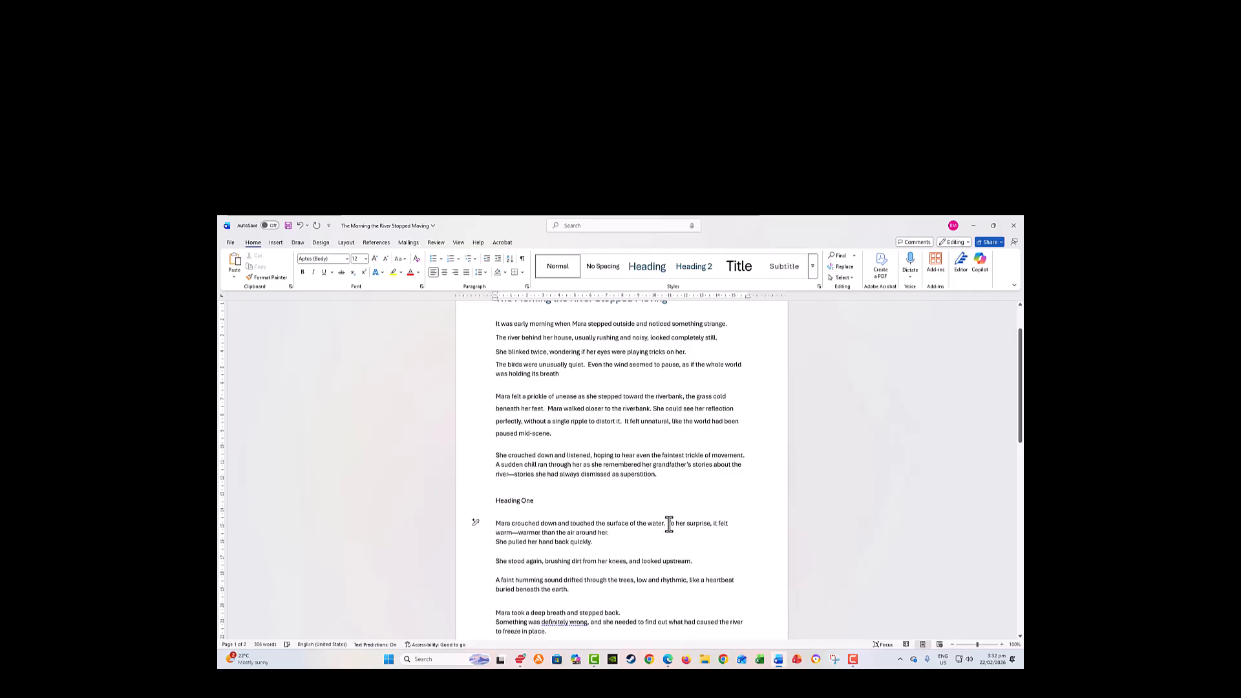
left_click(618, 534)
key("Delete")
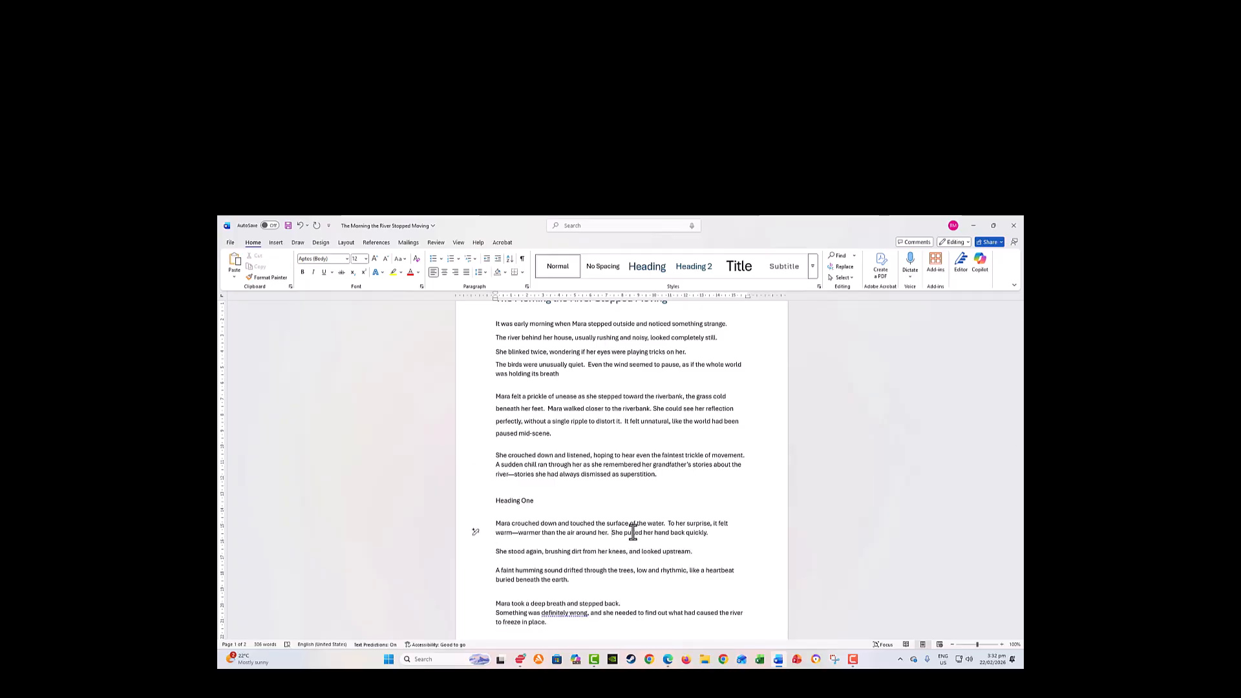
- Join "A faint humming sound" to the "She stood again" sentence and "Something was definitely wrong" to the "Mara took a deep breath" sentence
left_click(696, 552)
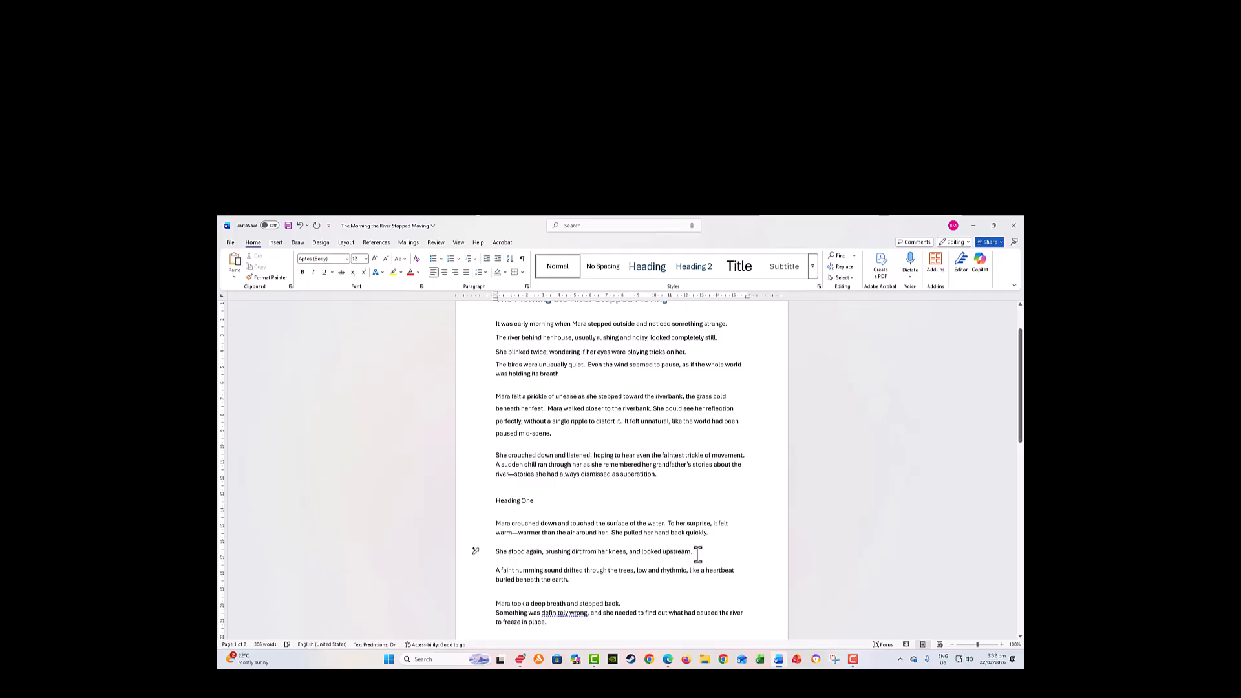
key("Delete")
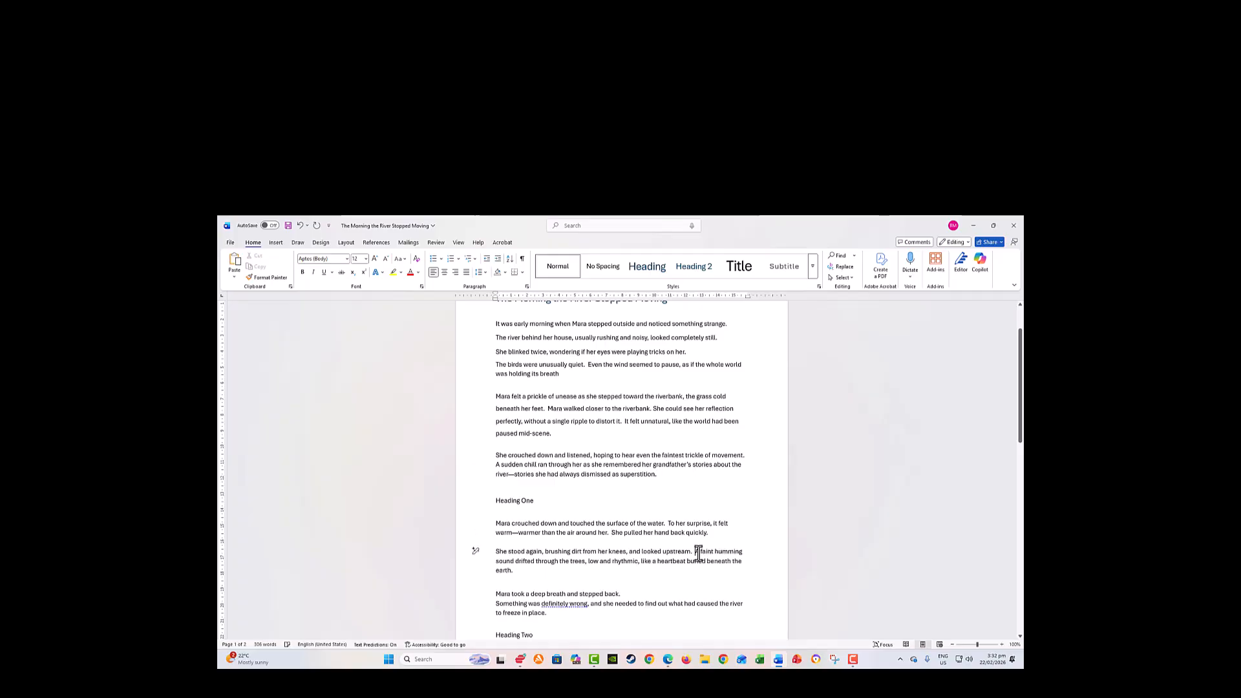
scroll(563, 552, "down", 2)
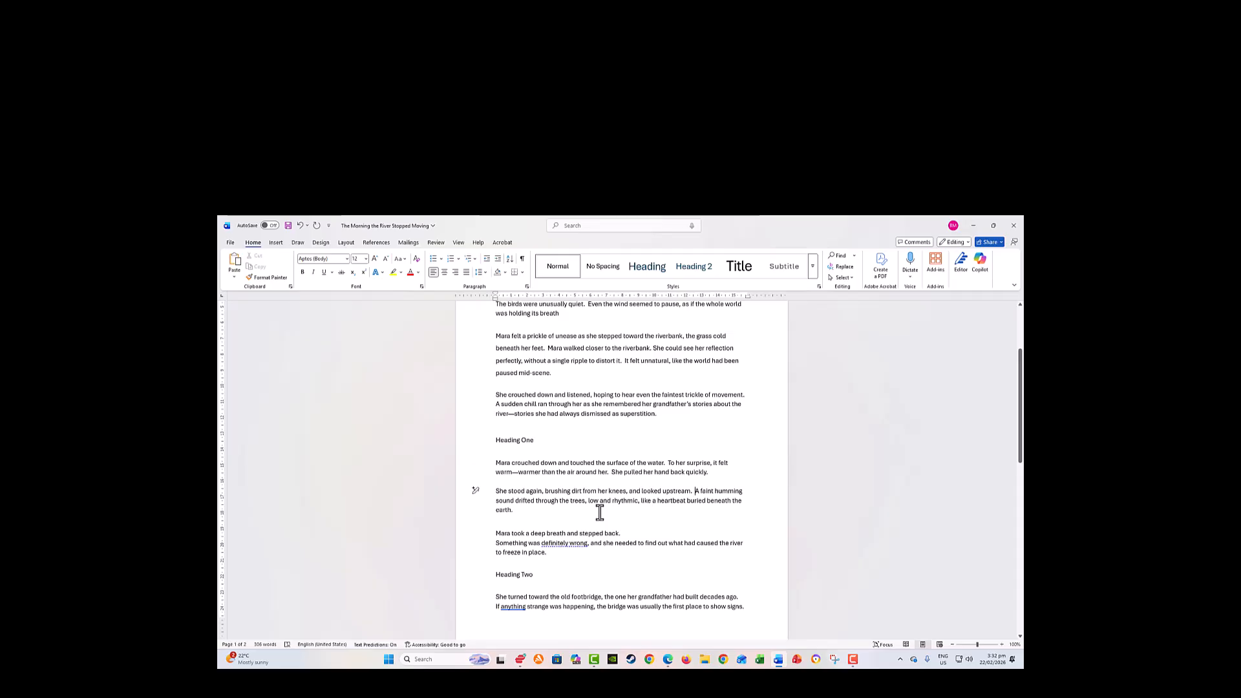
left_click(626, 532)
key("Delete")
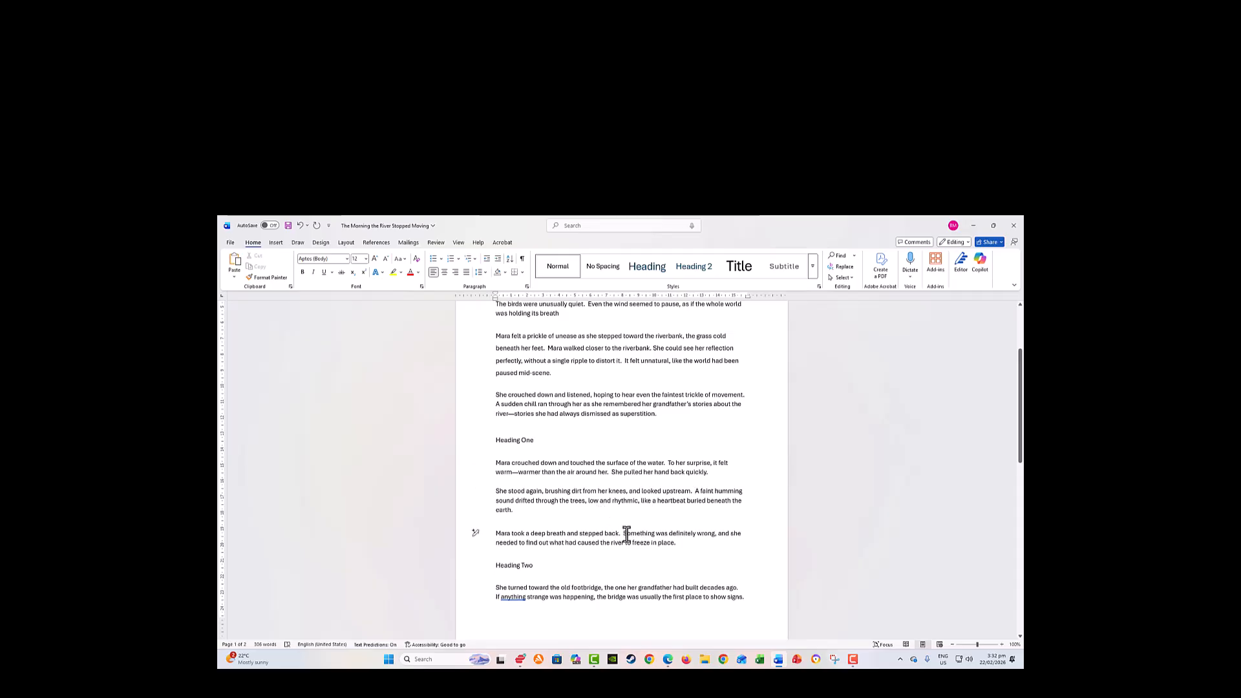
- Review the remaining text through page two, view the grammar suggestion for "pressed in", and return to the beginning of the story
scroll(582, 546, "down", 3)
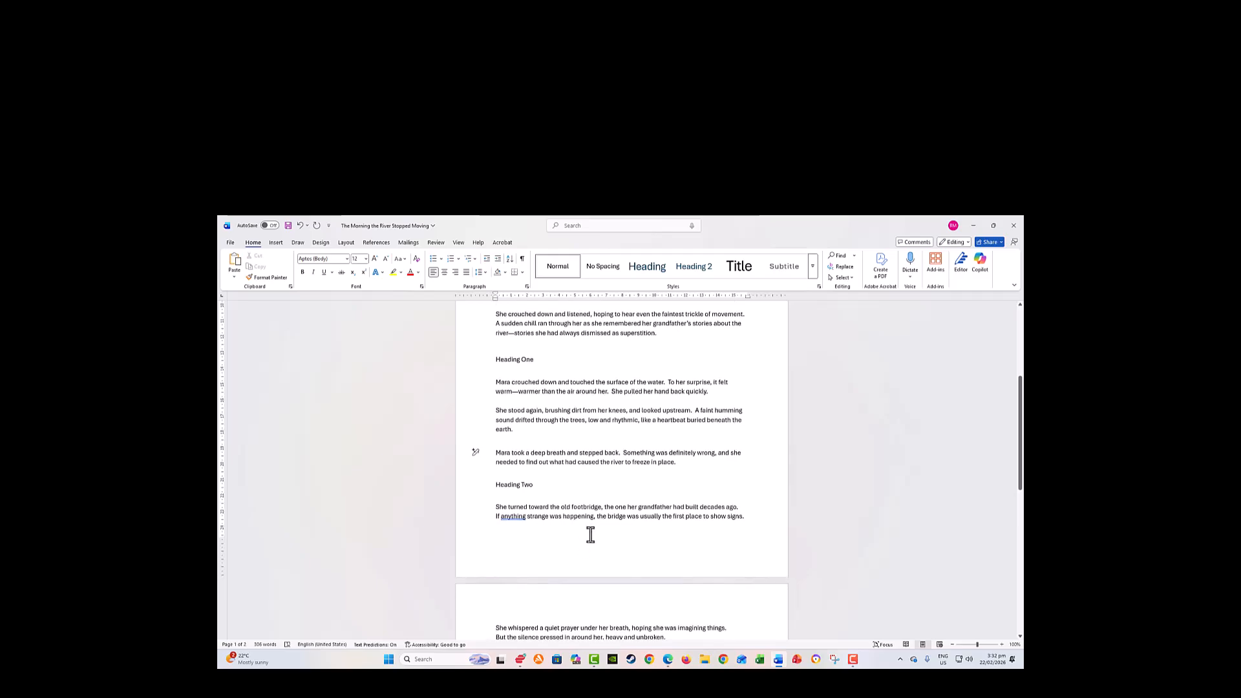
scroll(622, 520, "down", 3)
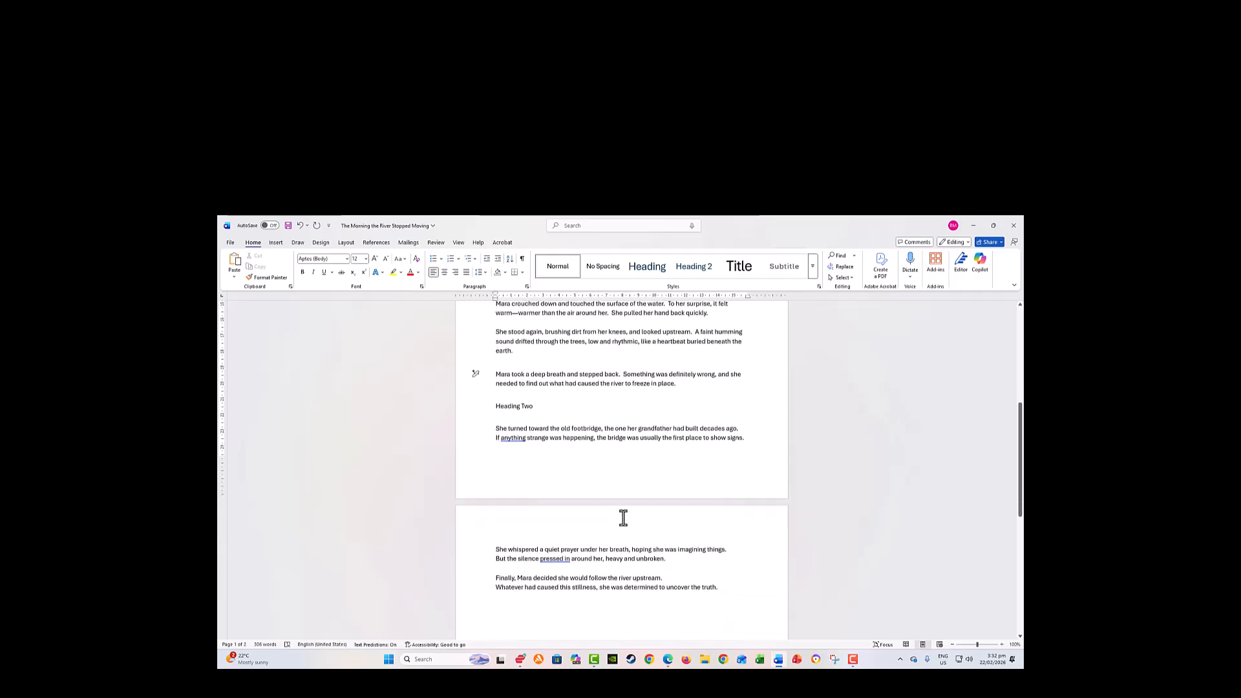
scroll(623, 525, "down", 2)
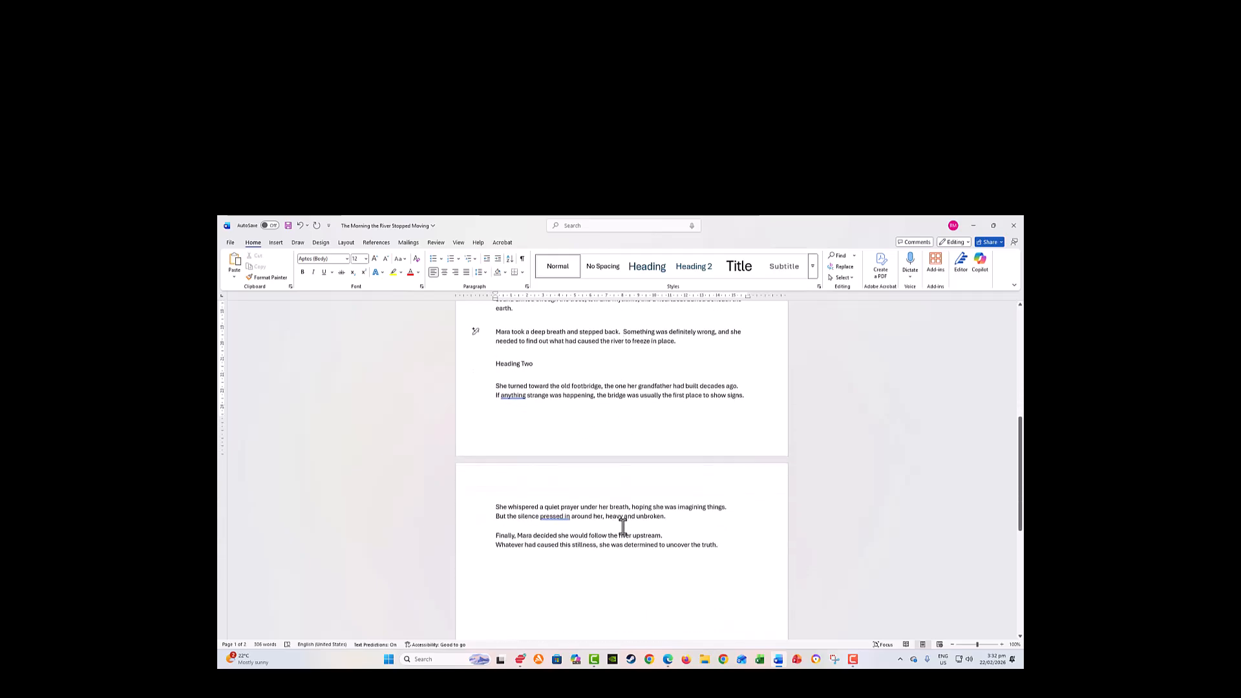
left_click(556, 517)
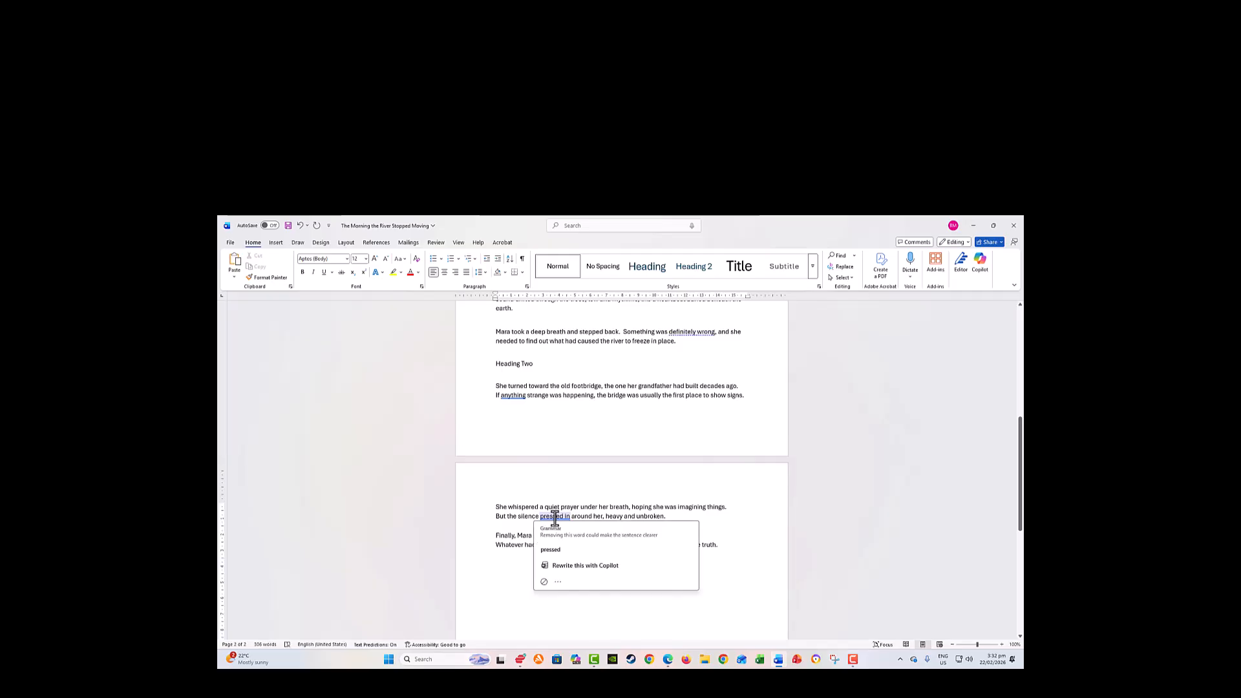
left_click(706, 517)
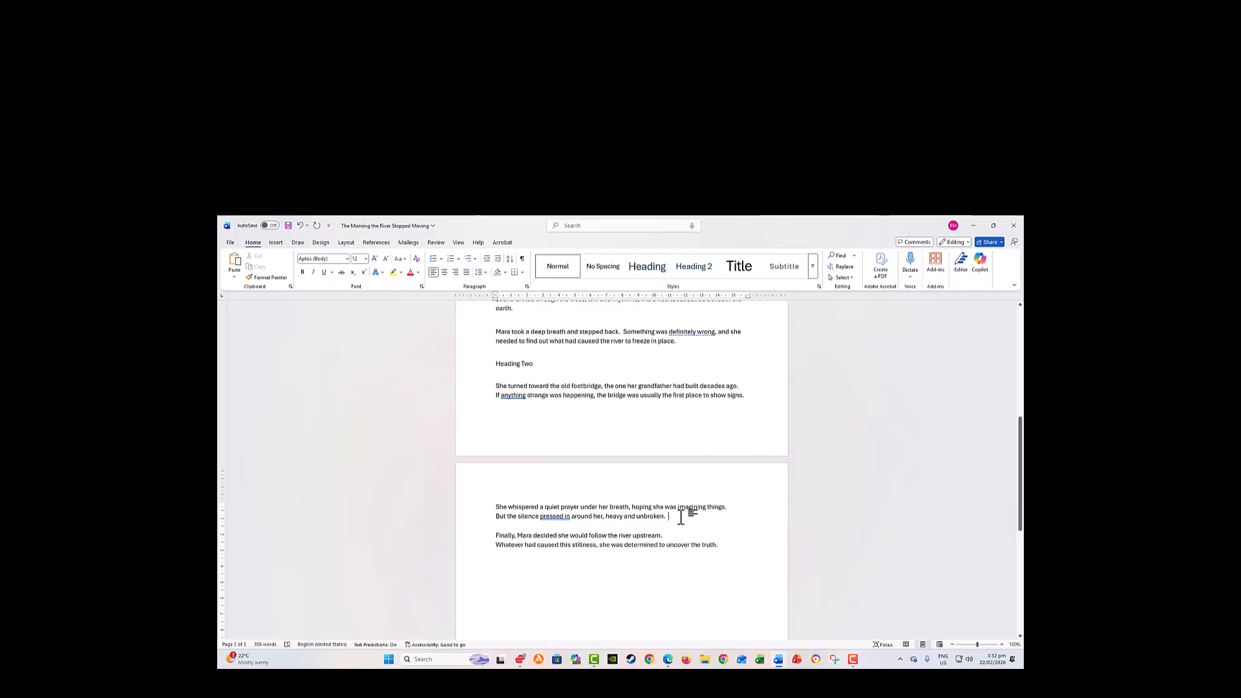
scroll(681, 517, "down", 2)
scroll(680, 517, "up", 5)
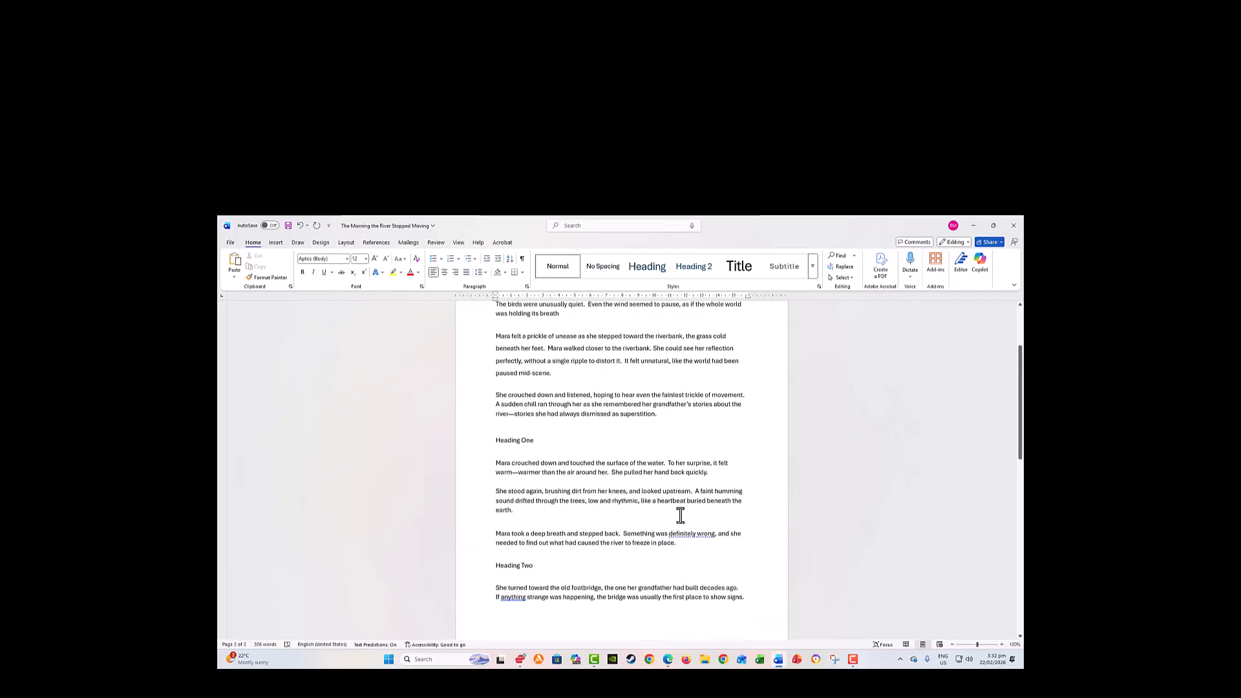
scroll(681, 515, "up", 3)
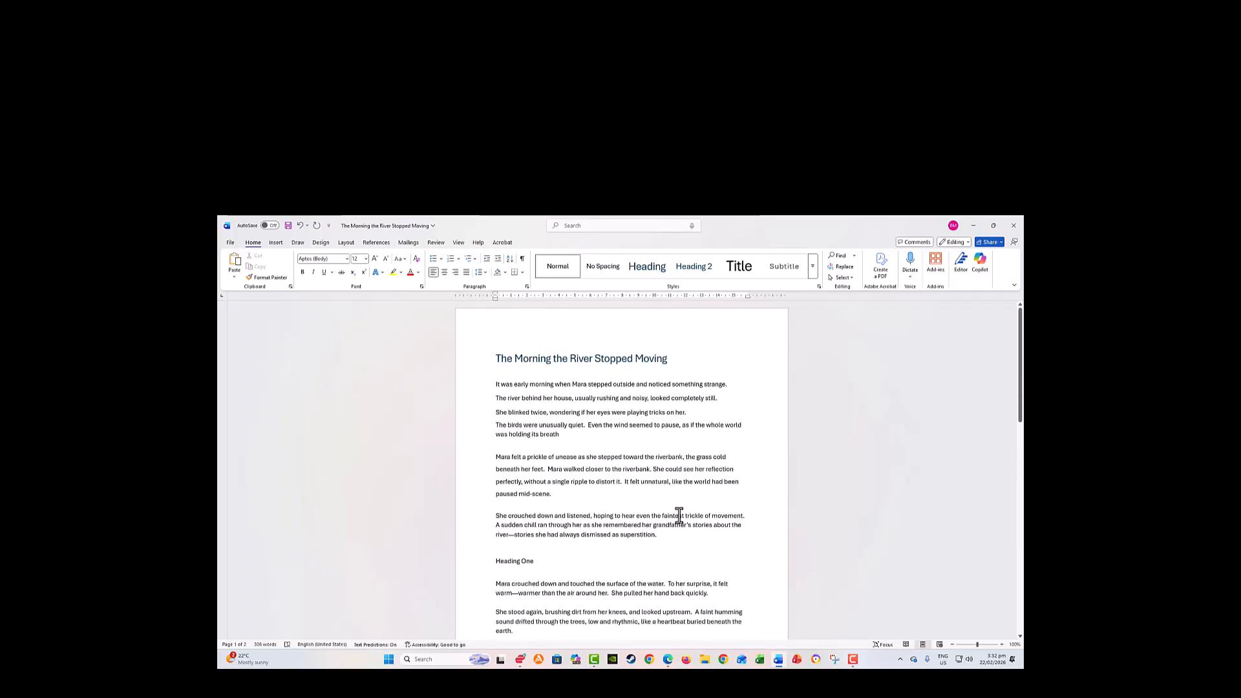